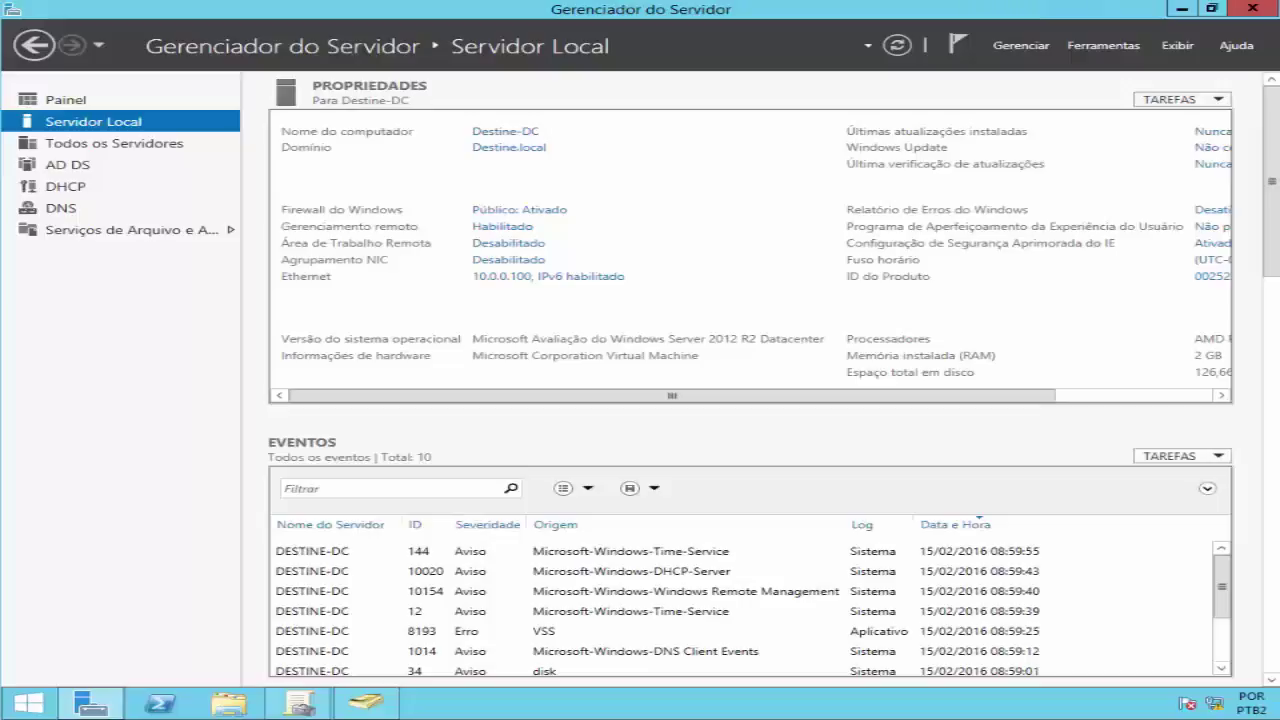
click(1104, 46)
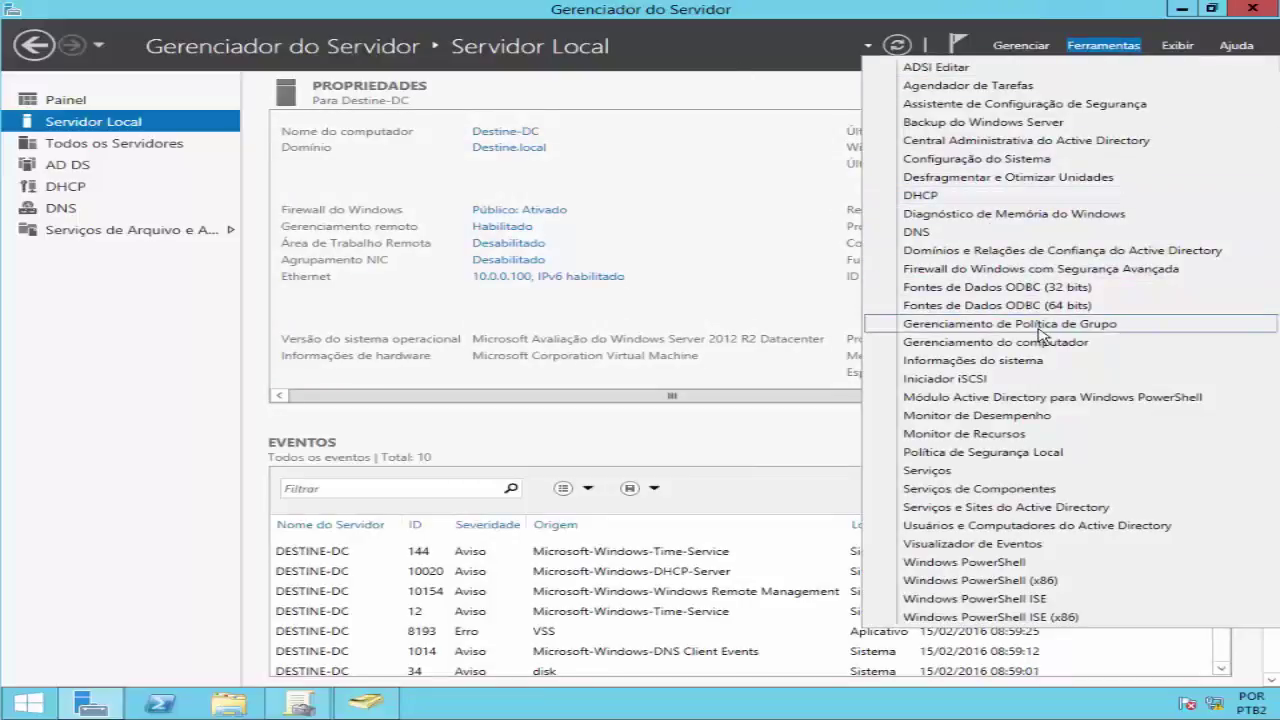
click(1090, 50)
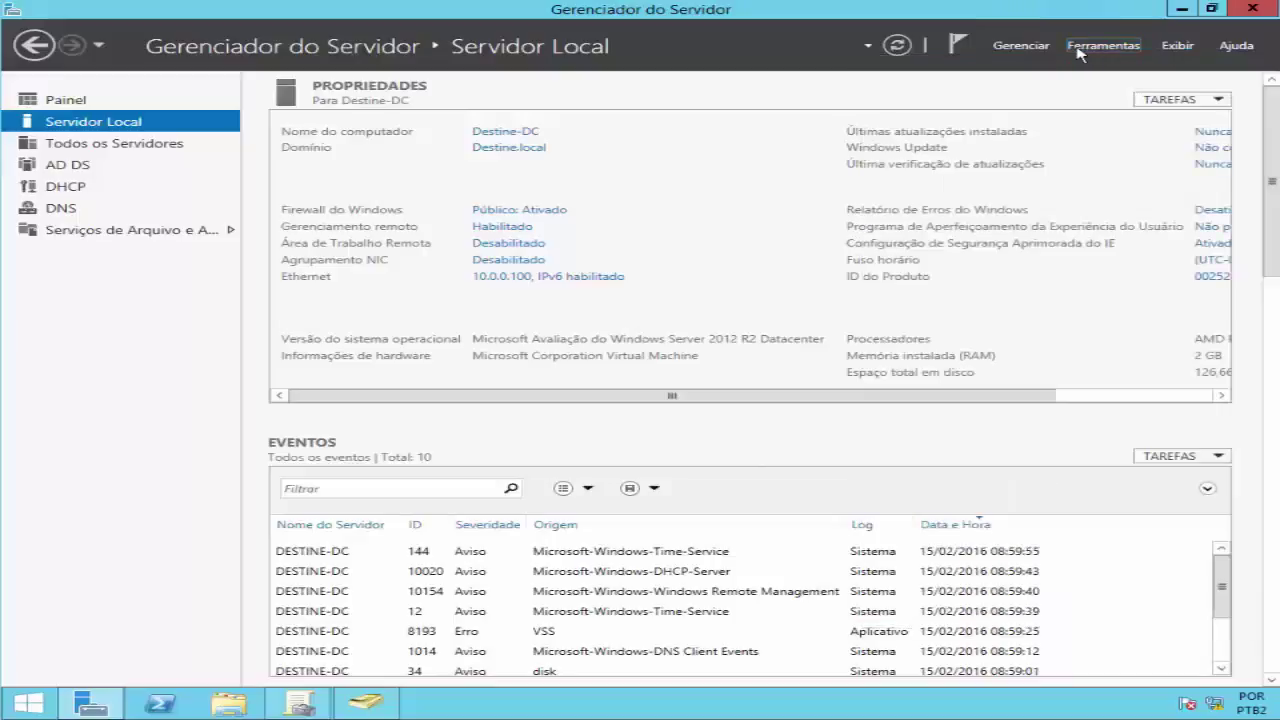
click(298, 710)
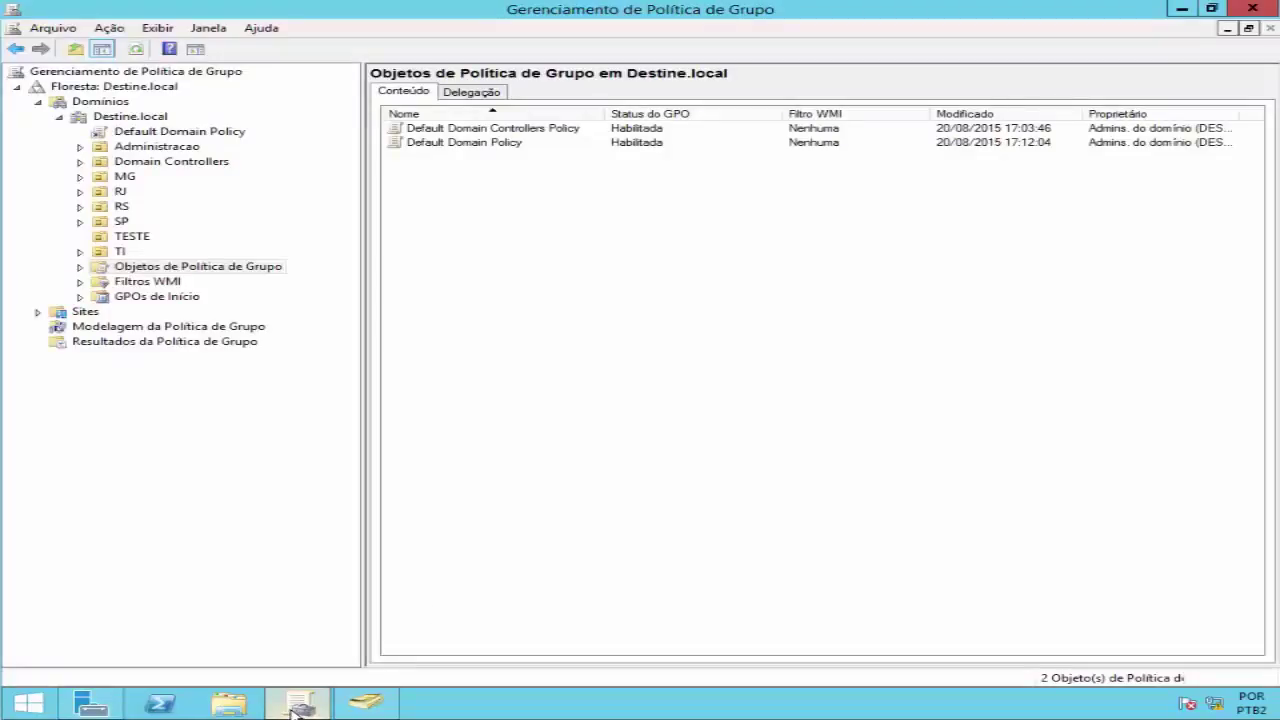
click(298, 710)
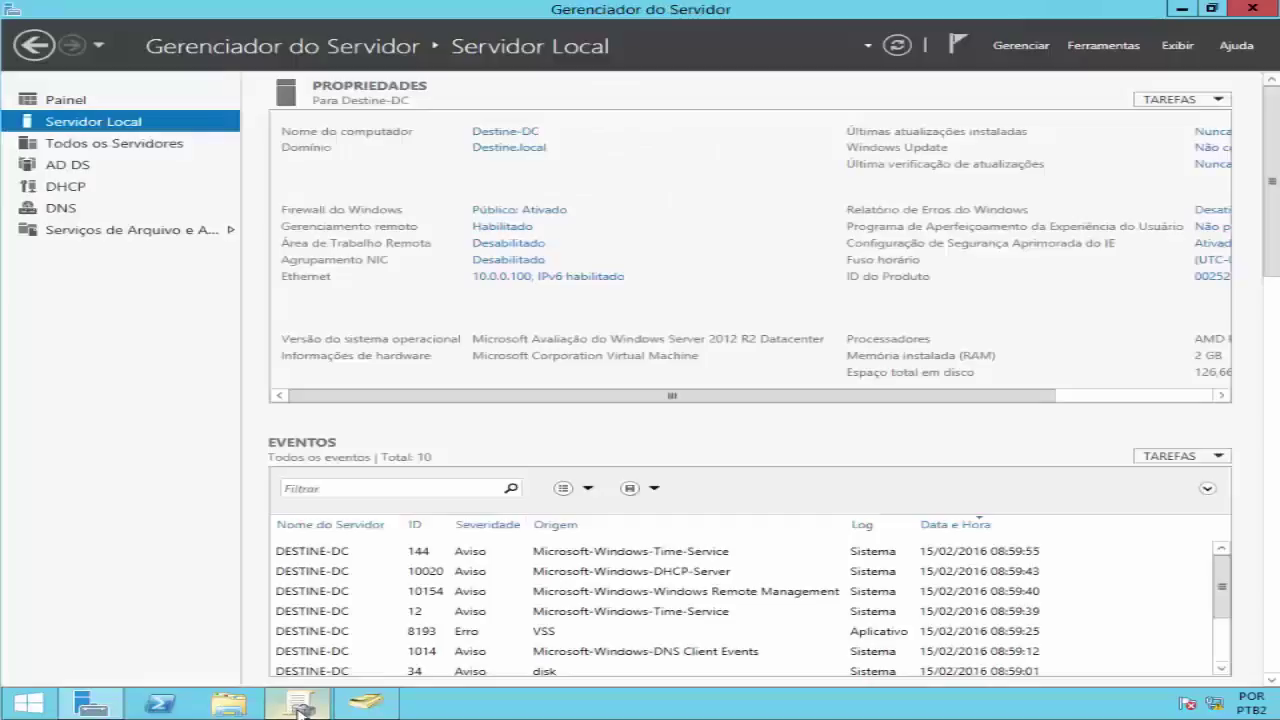
Step: Switch to Active Directory Users and Computers and view the contents of the TI and TESTE organizational units
click(365, 704)
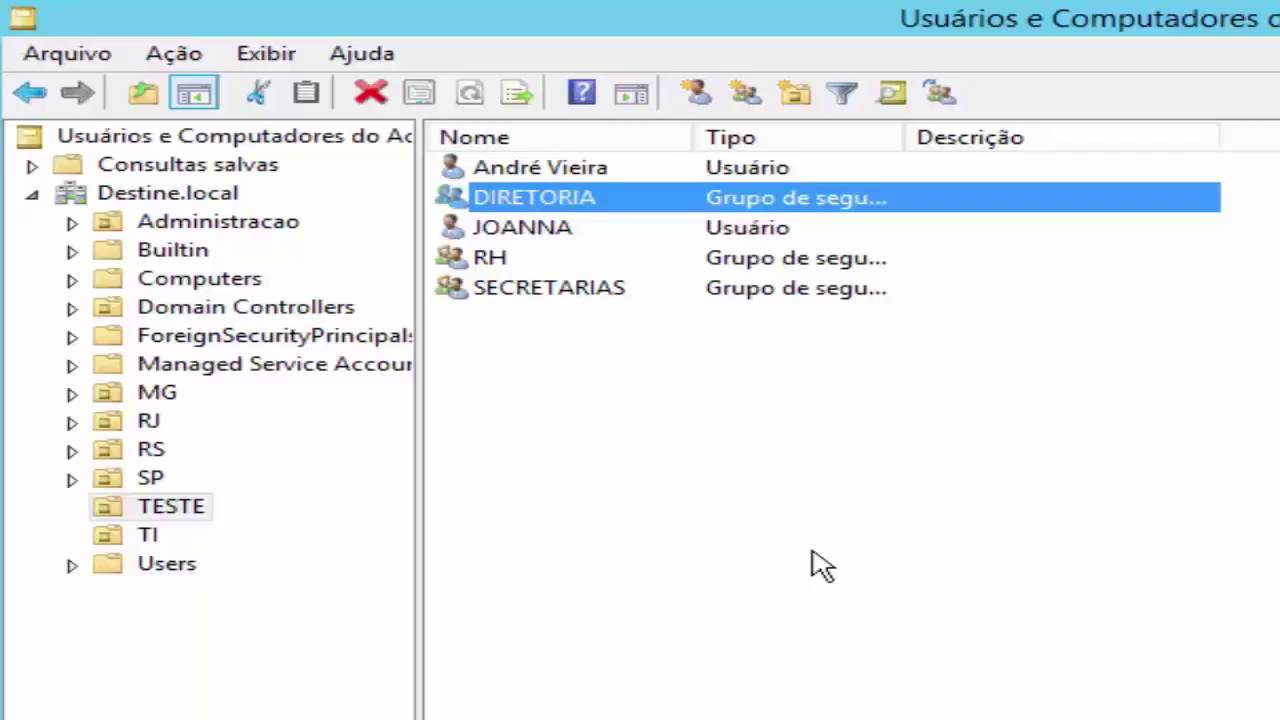
click(143, 536)
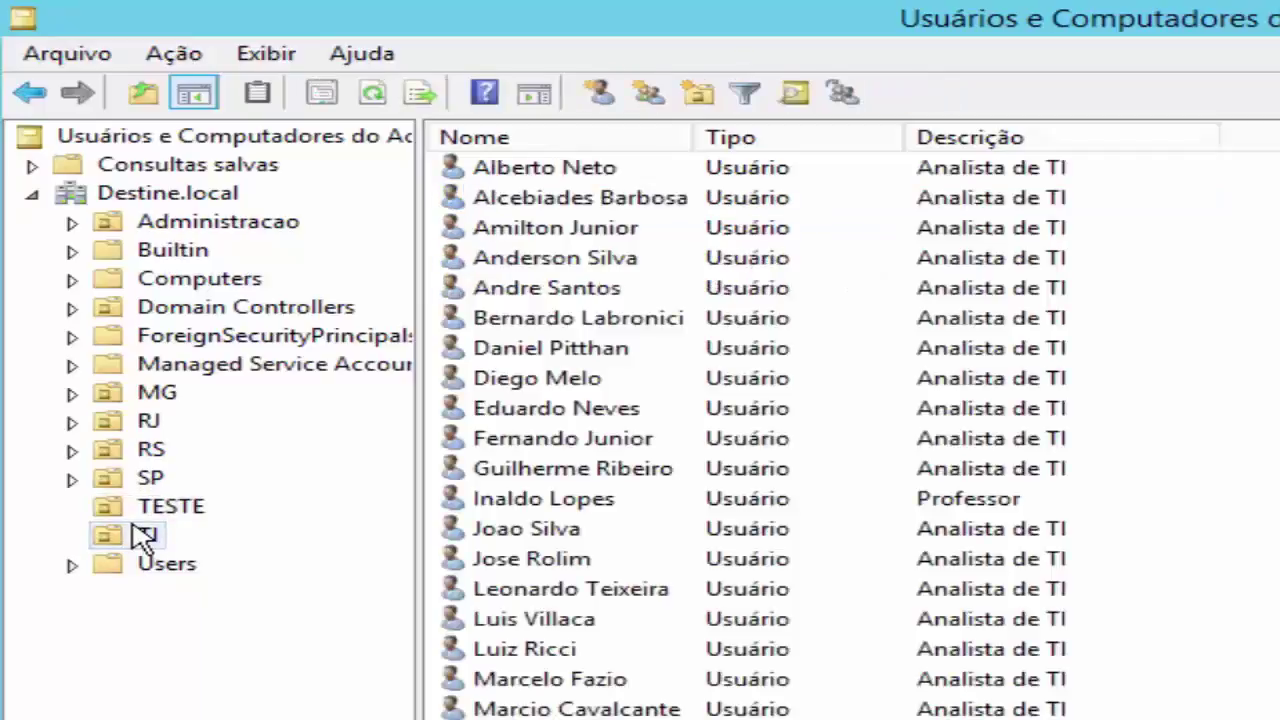
click(645, 503)
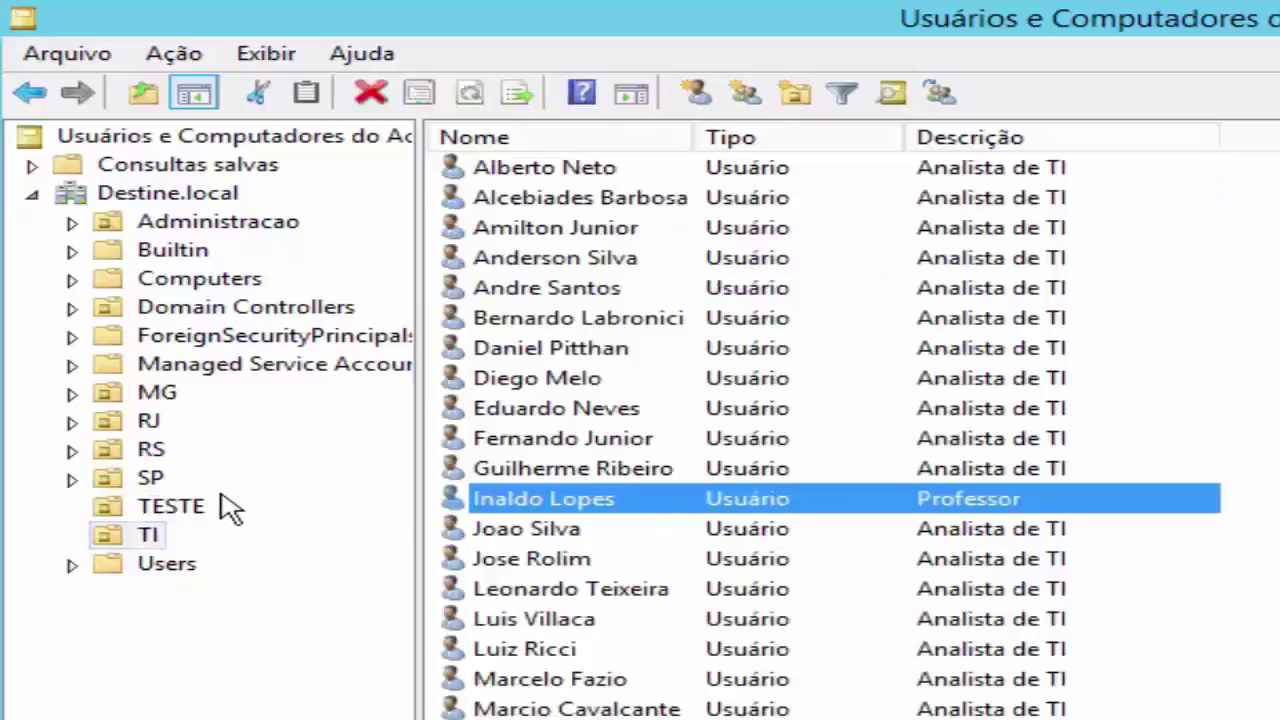
click(170, 507)
Step: Browse the RJ organizational unit down to the USUARIOS unit inside RH, then collapse RJ
click(150, 421)
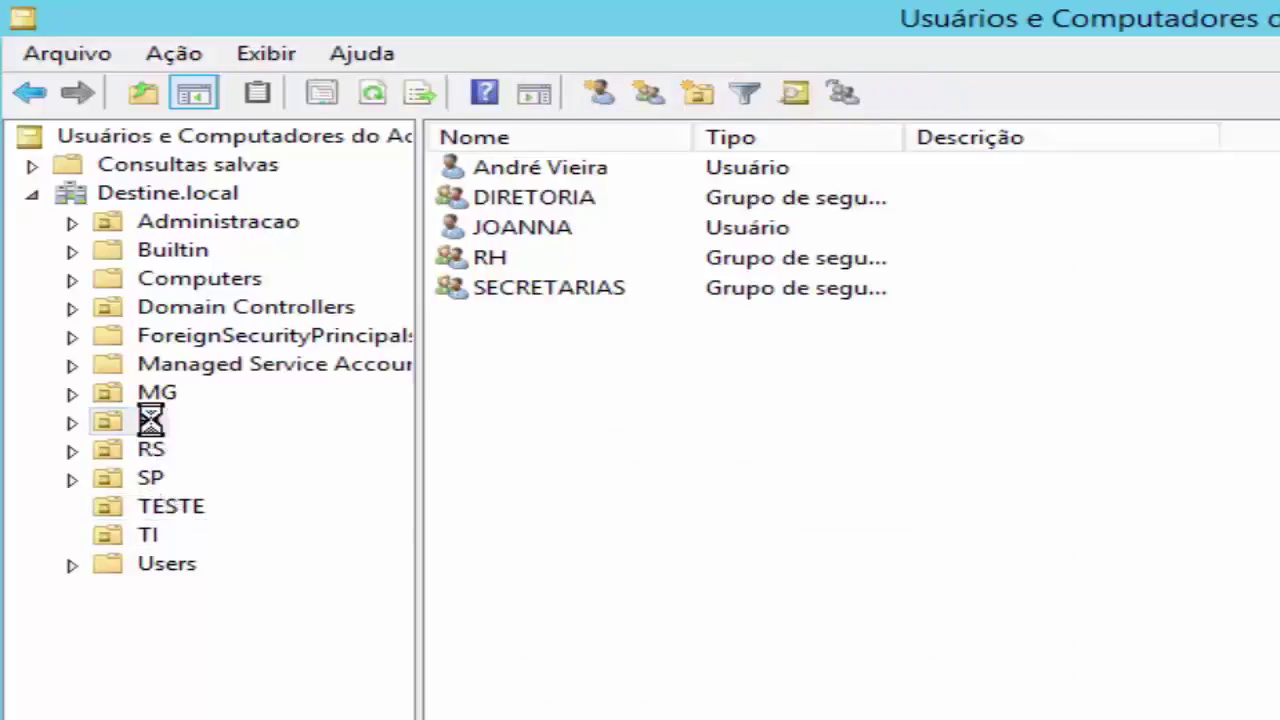
double_click(495, 262)
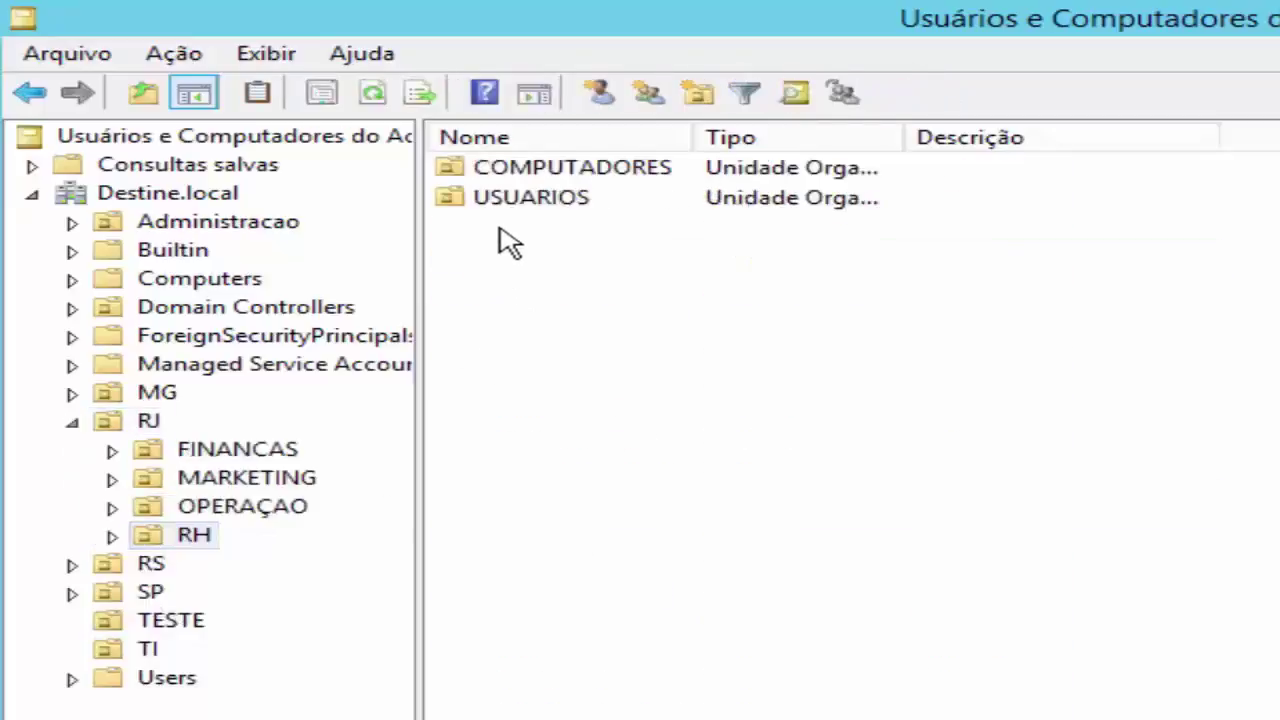
click(508, 205)
double_click(508, 205)
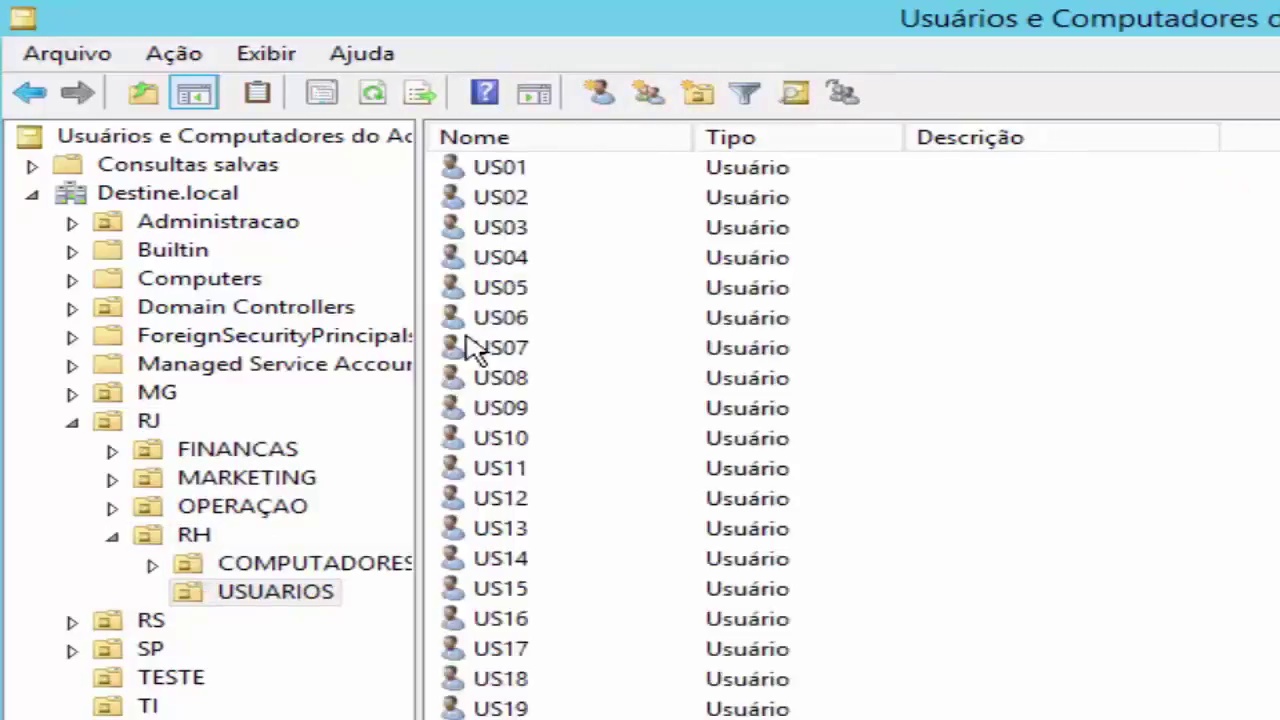
click(185, 532)
click(72, 423)
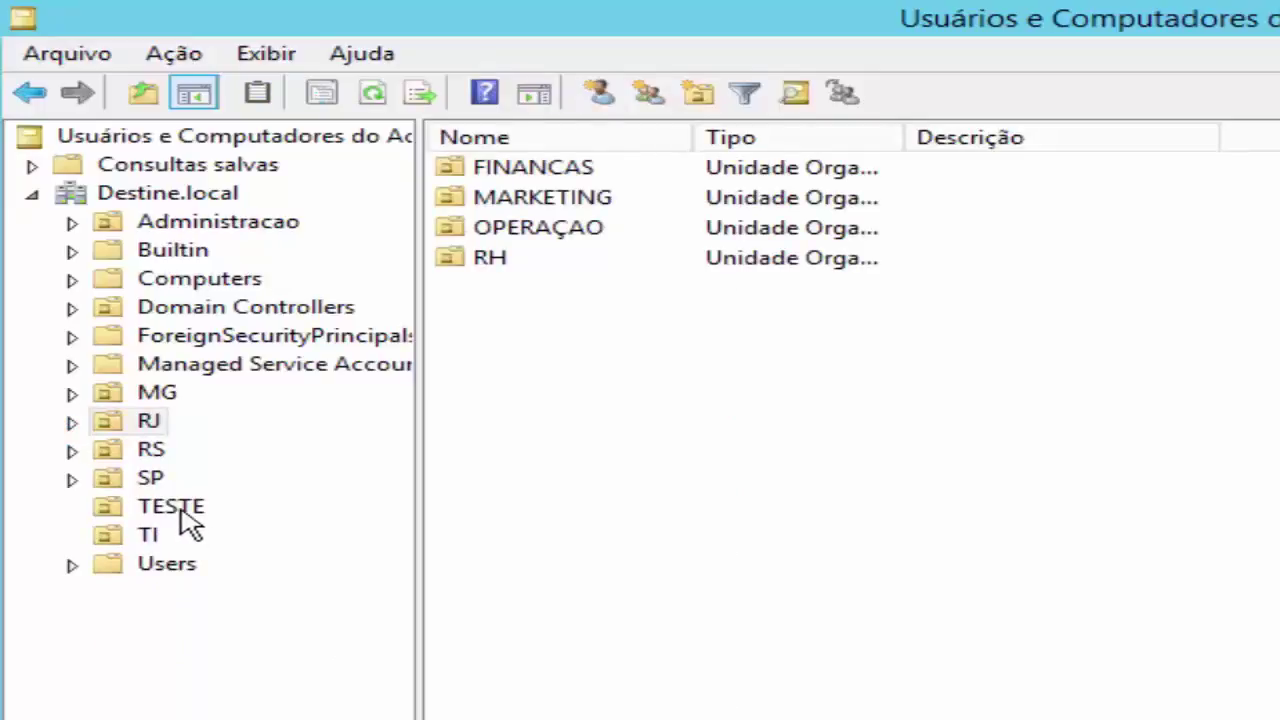
Step: Review the member list of the DIRETORIA group in the TESTE organizational unit and close its properties
click(184, 514)
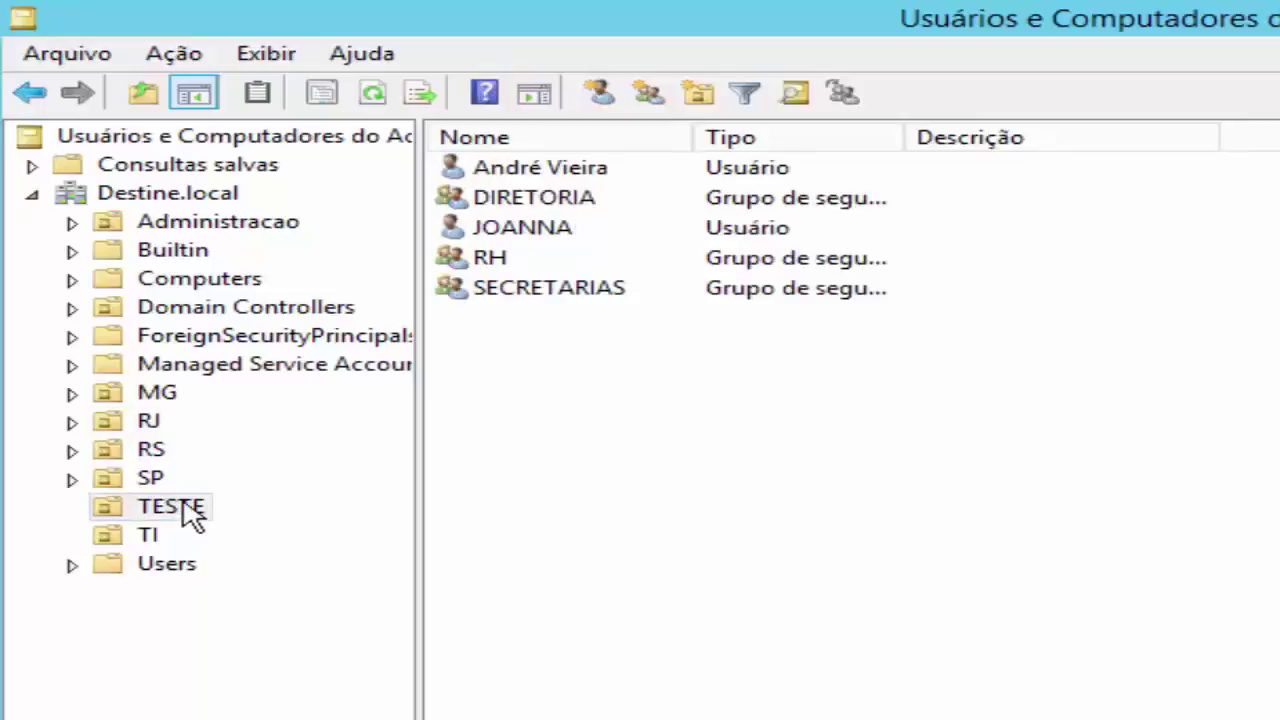
click(541, 171)
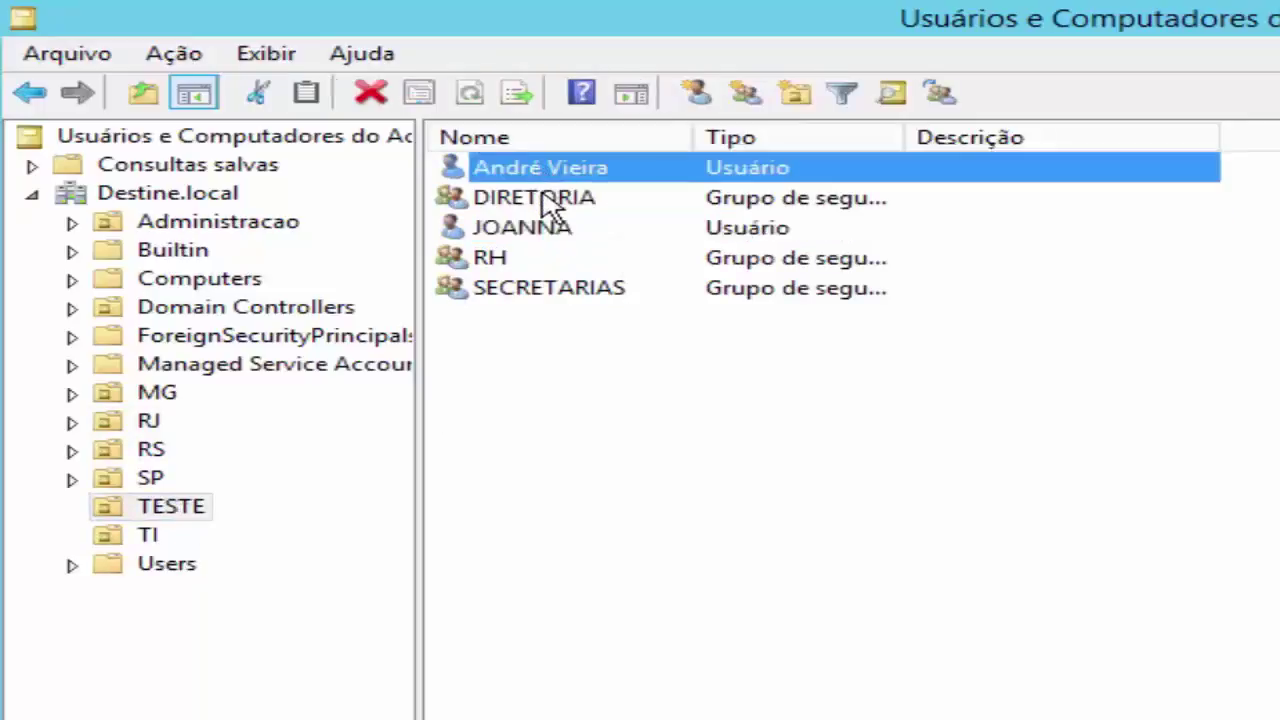
click(549, 205)
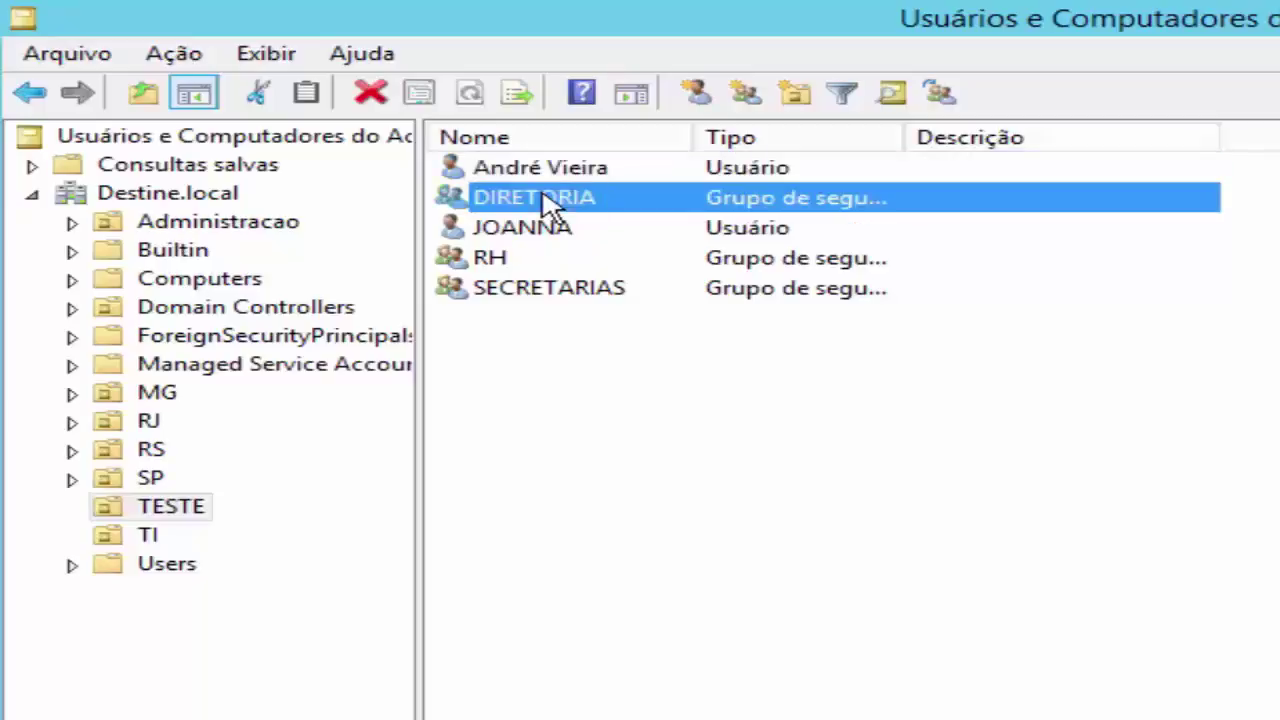
double_click(549, 205)
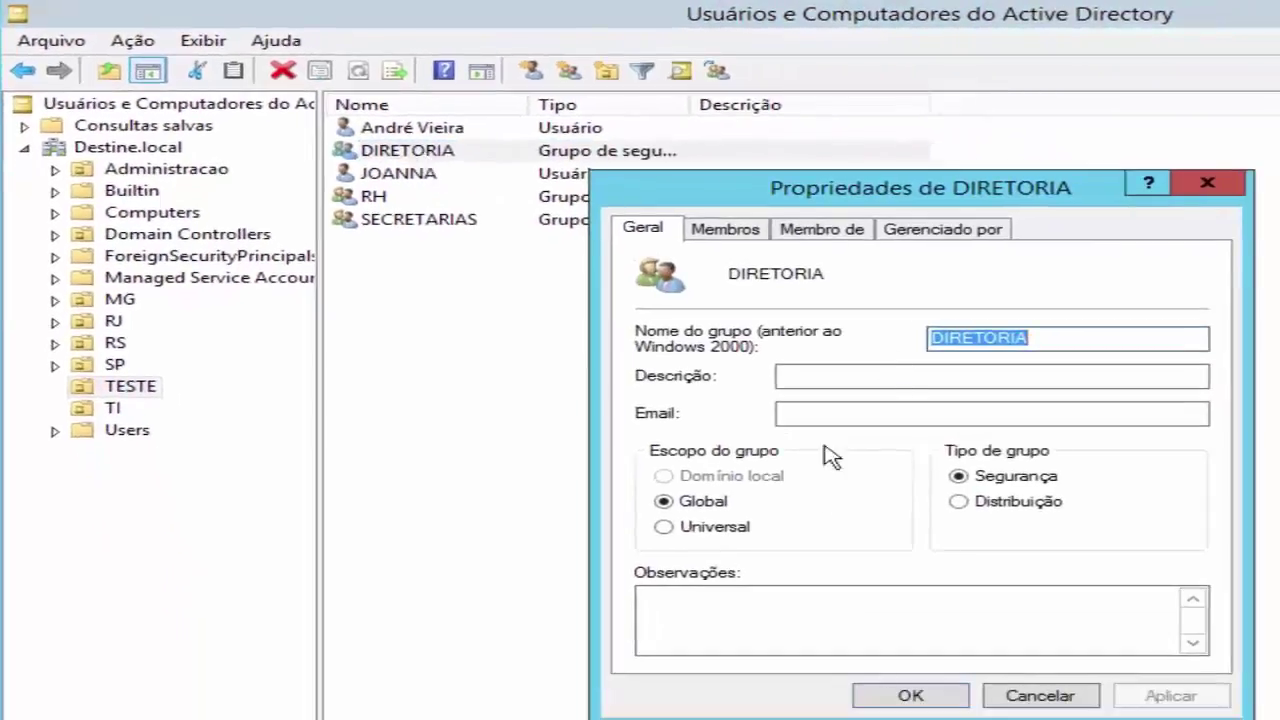
click(742, 236)
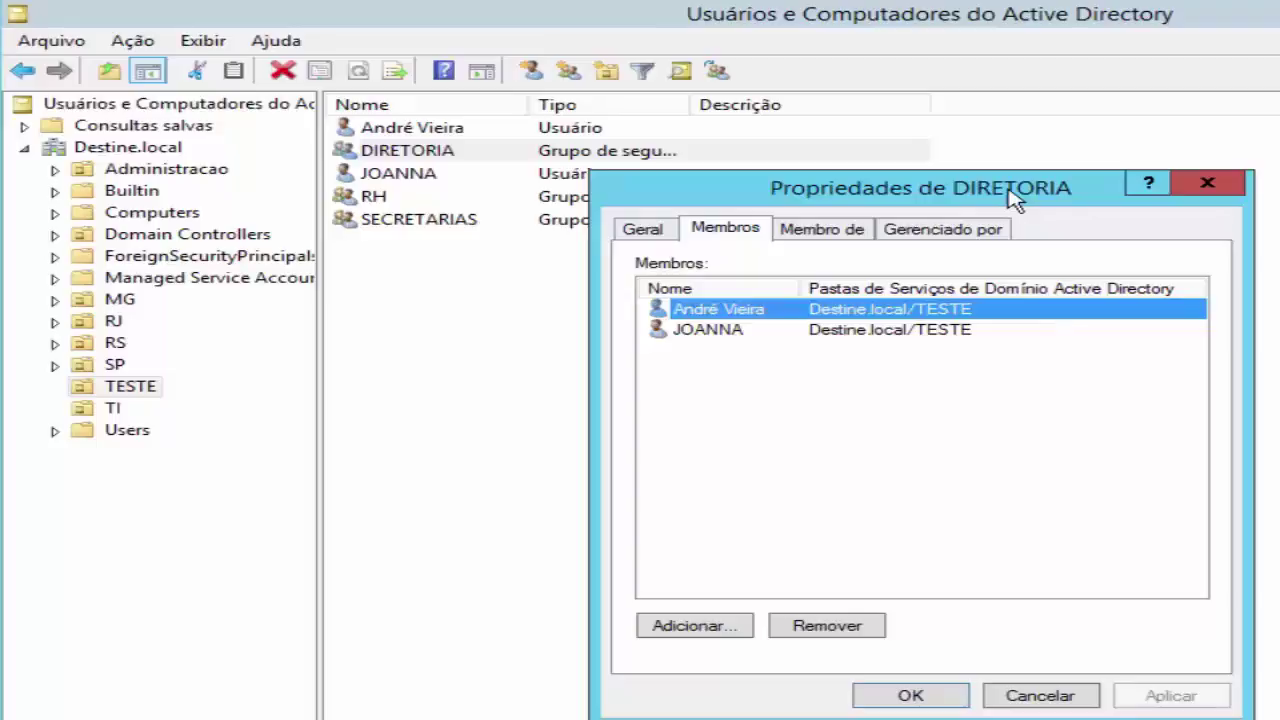
click(936, 698)
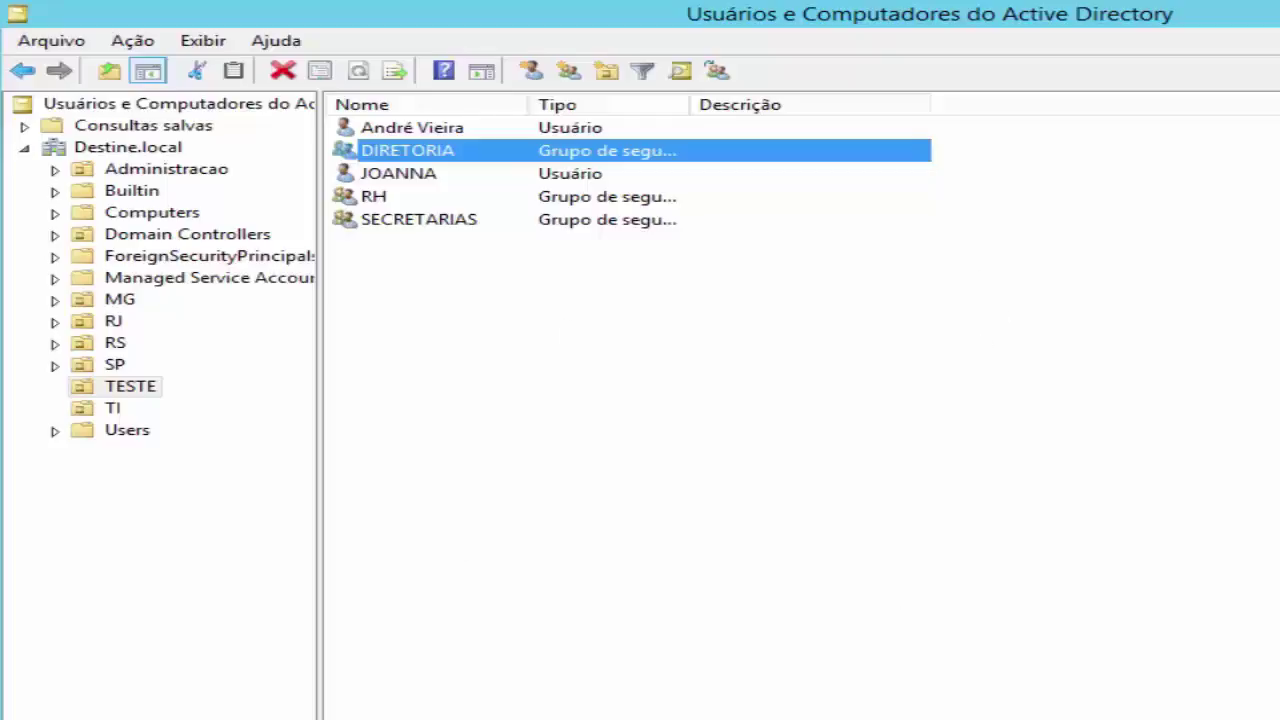
Step: Switch to Group Policy Management and look through the Destine.local domain and its organizational units from Administracao to TI
key(alt+Tab)
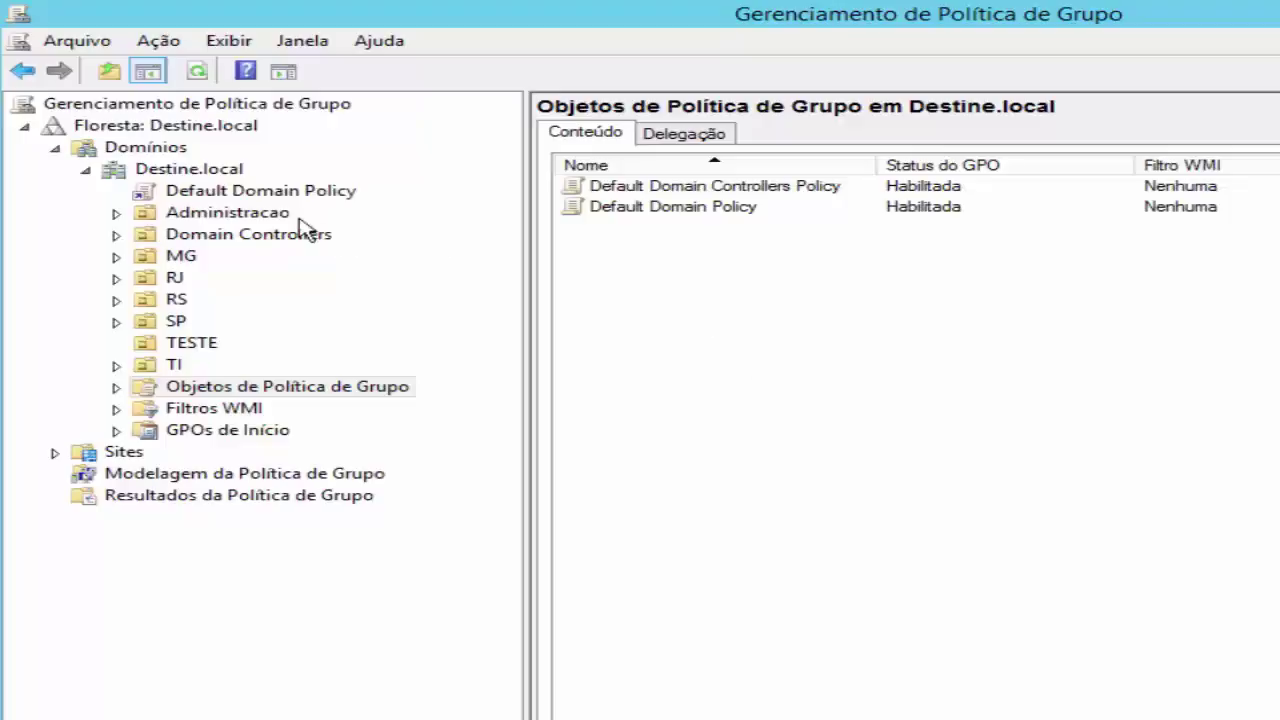
click(172, 172)
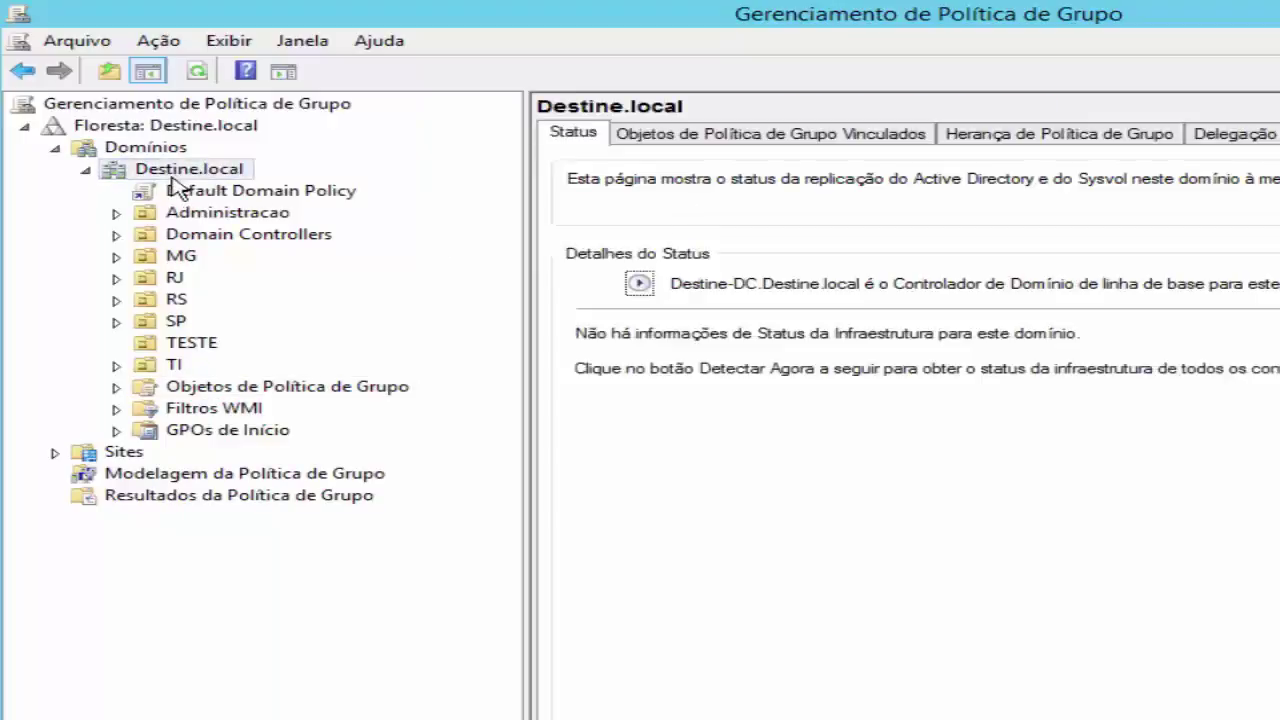
click(203, 216)
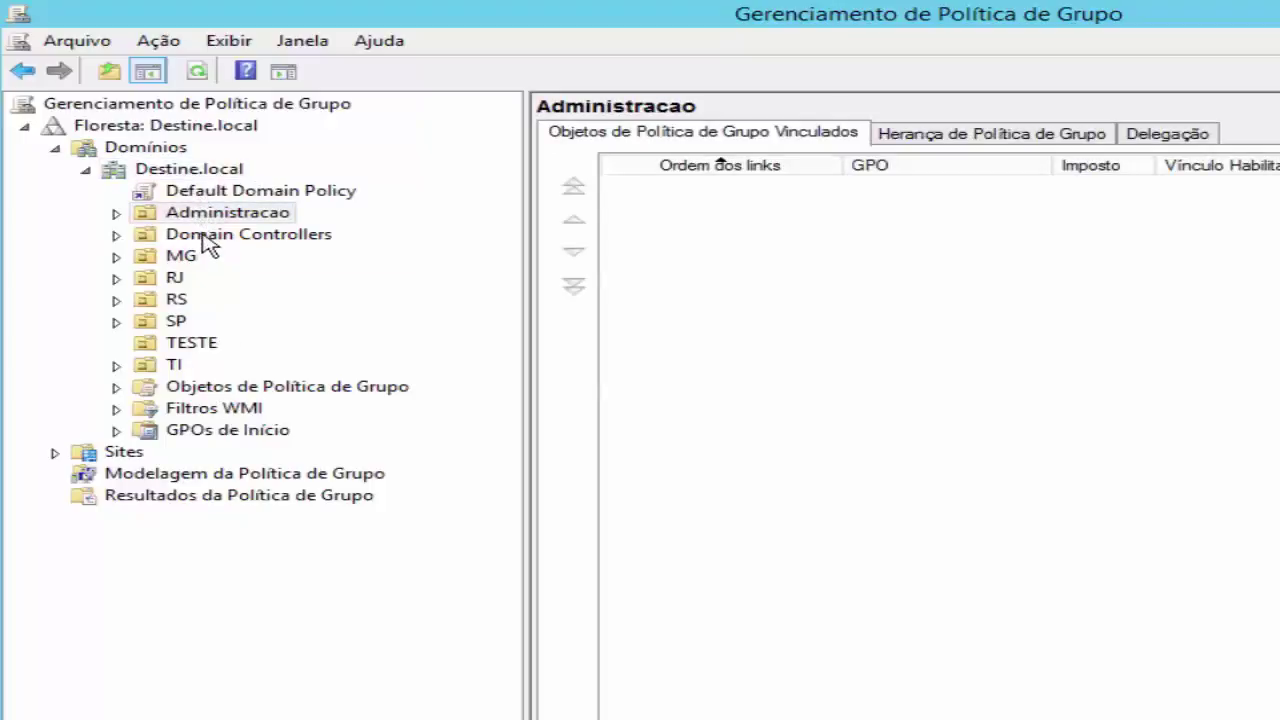
click(205, 240)
click(189, 263)
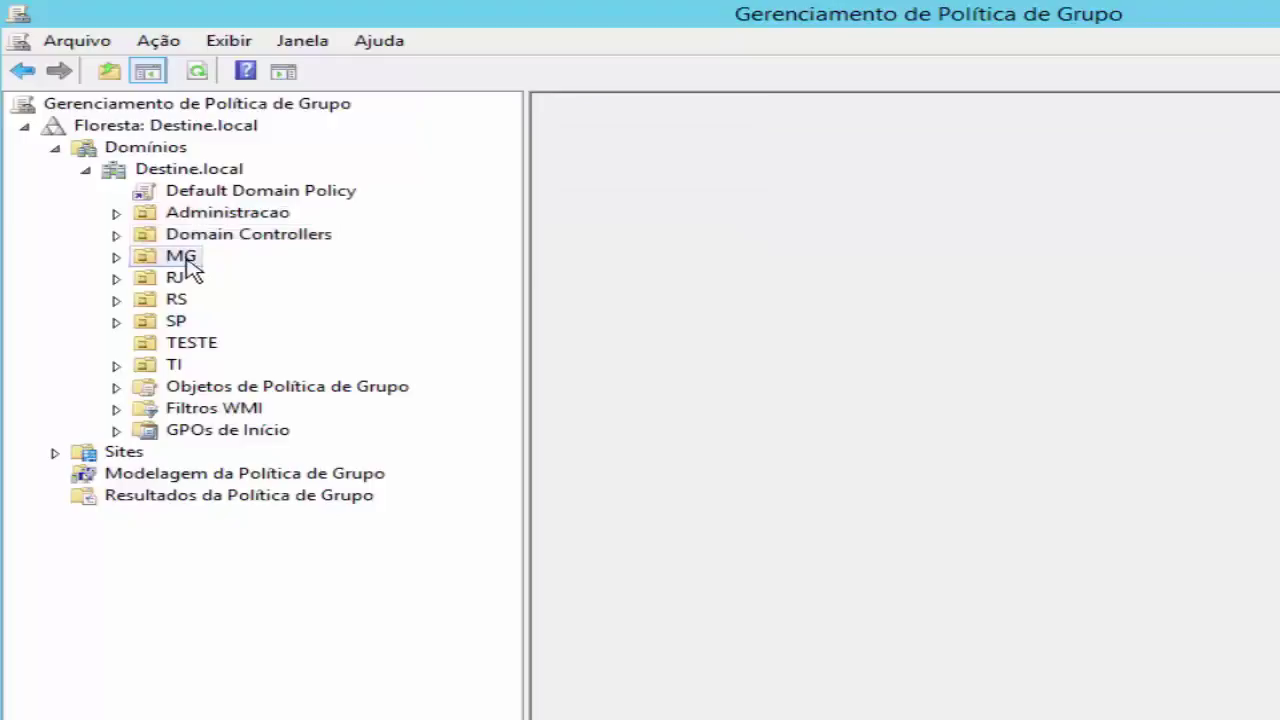
click(183, 282)
click(180, 302)
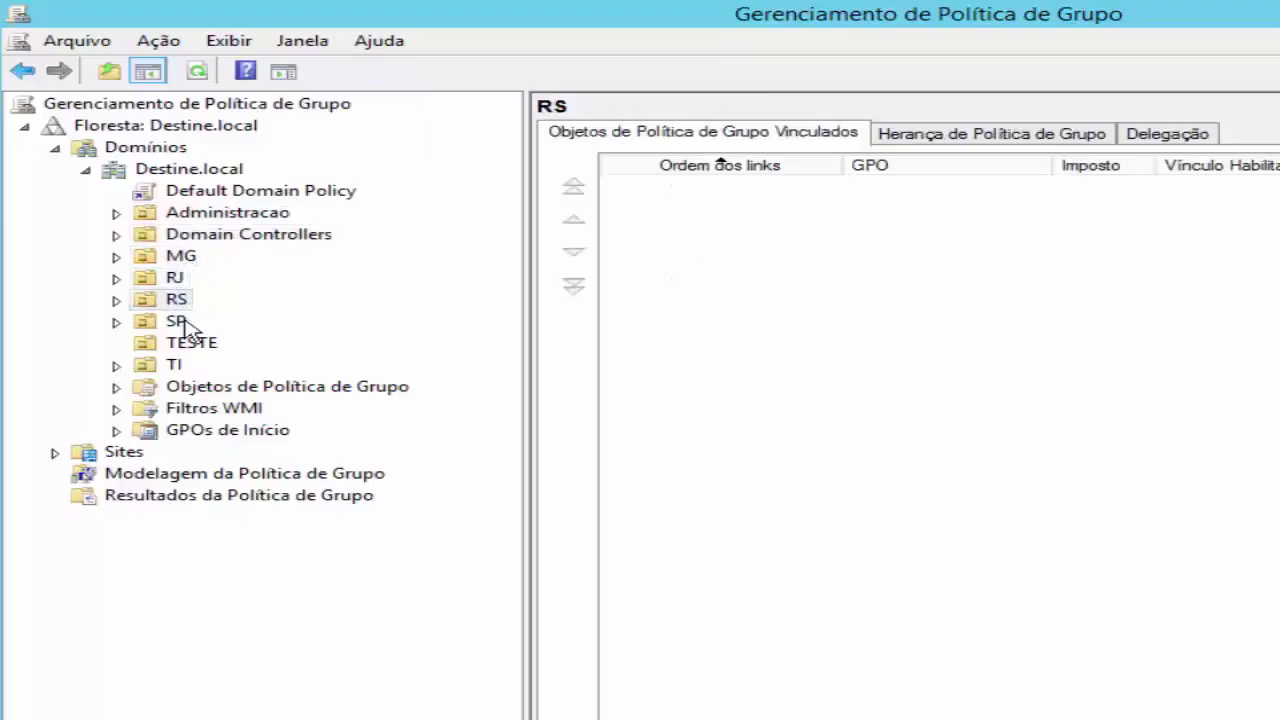
click(183, 324)
click(186, 345)
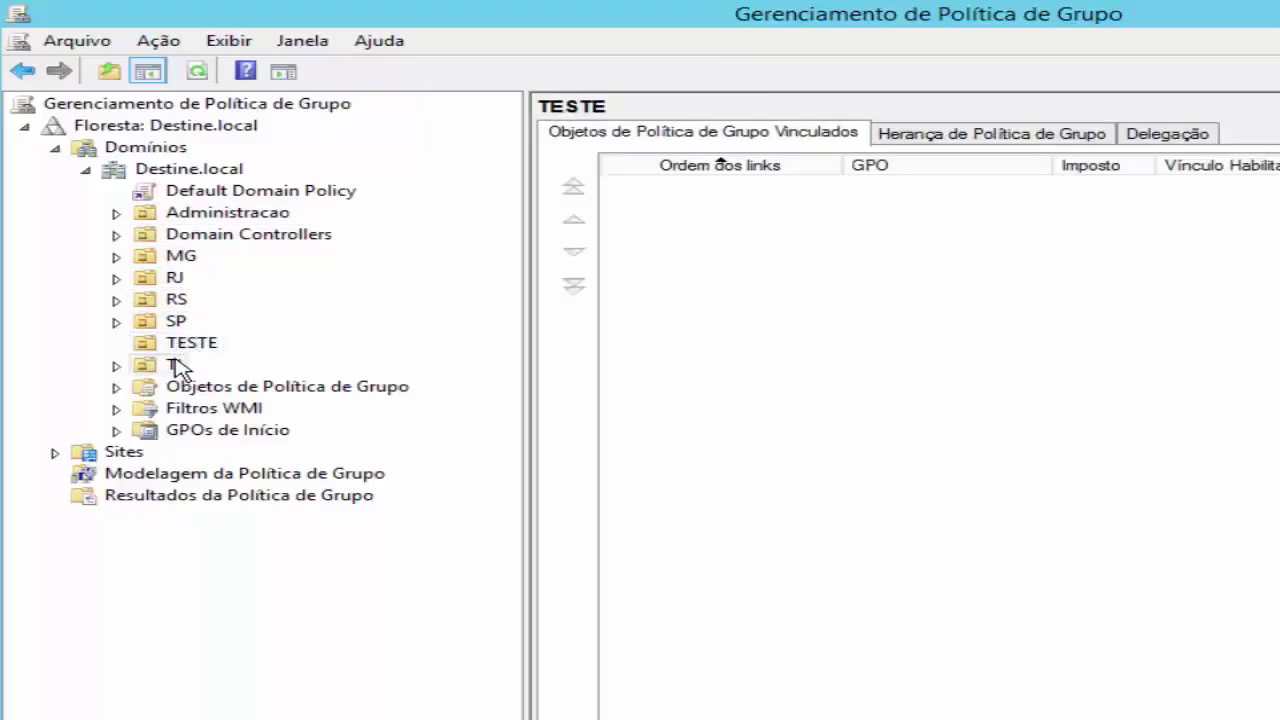
click(176, 366)
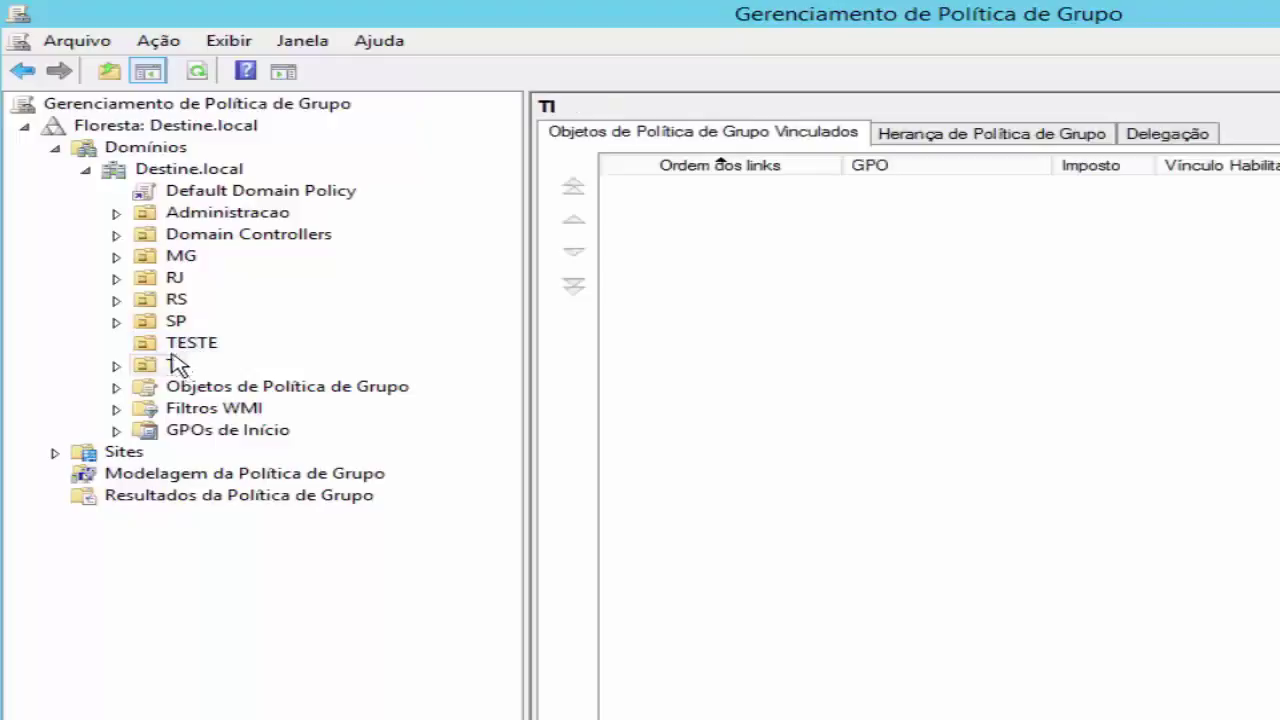
Step: Compare the linked Group Policy Objects of the Domain Controllers, Administracao, TESTE and TI organizational units
click(218, 241)
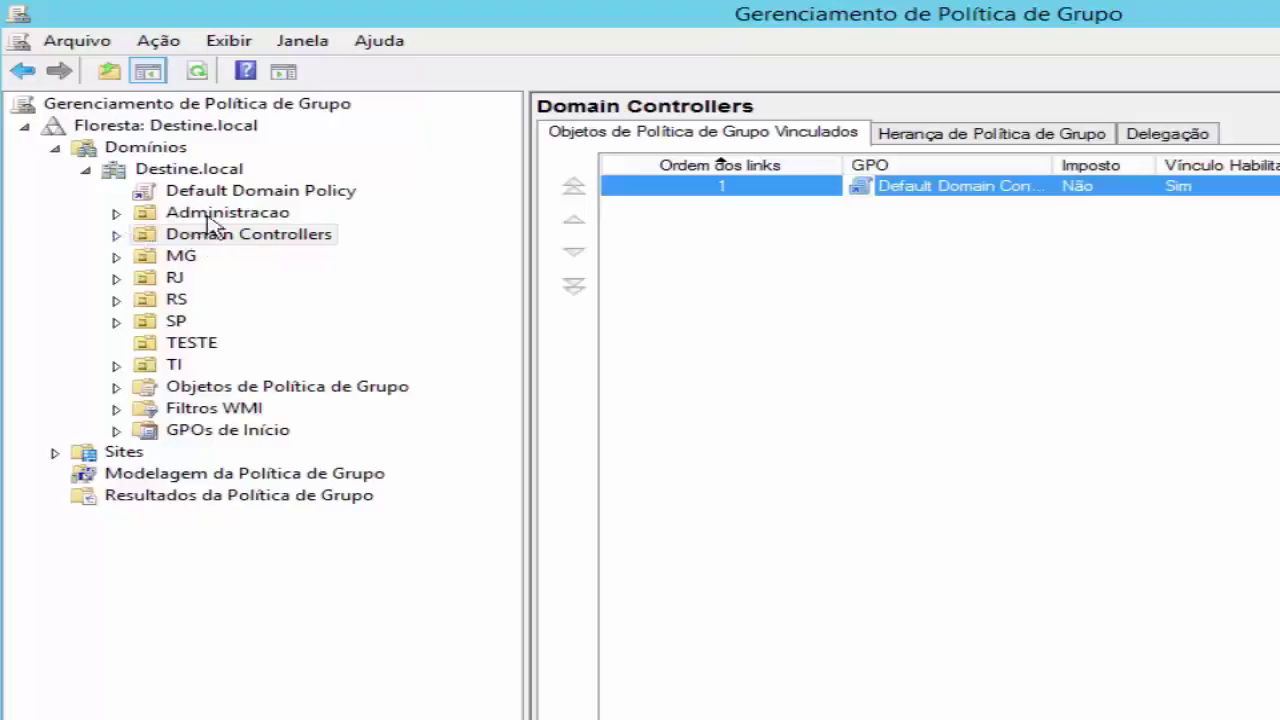
click(214, 213)
click(192, 343)
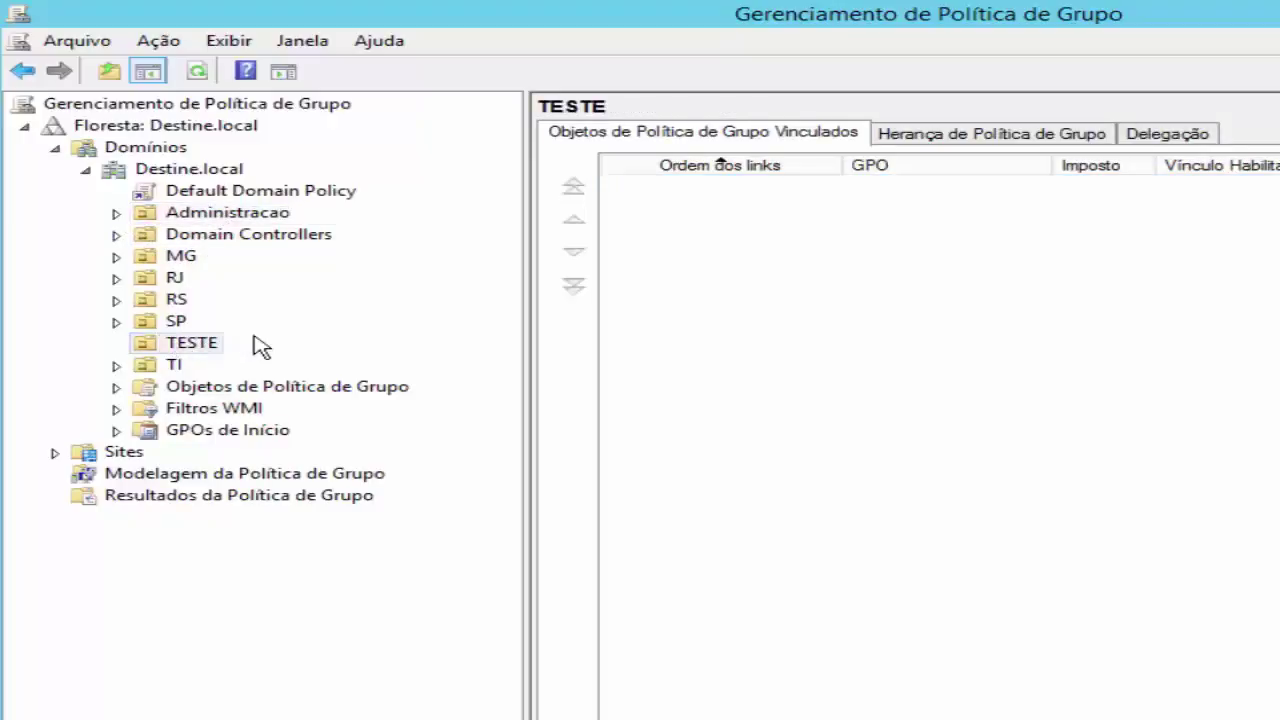
click(174, 366)
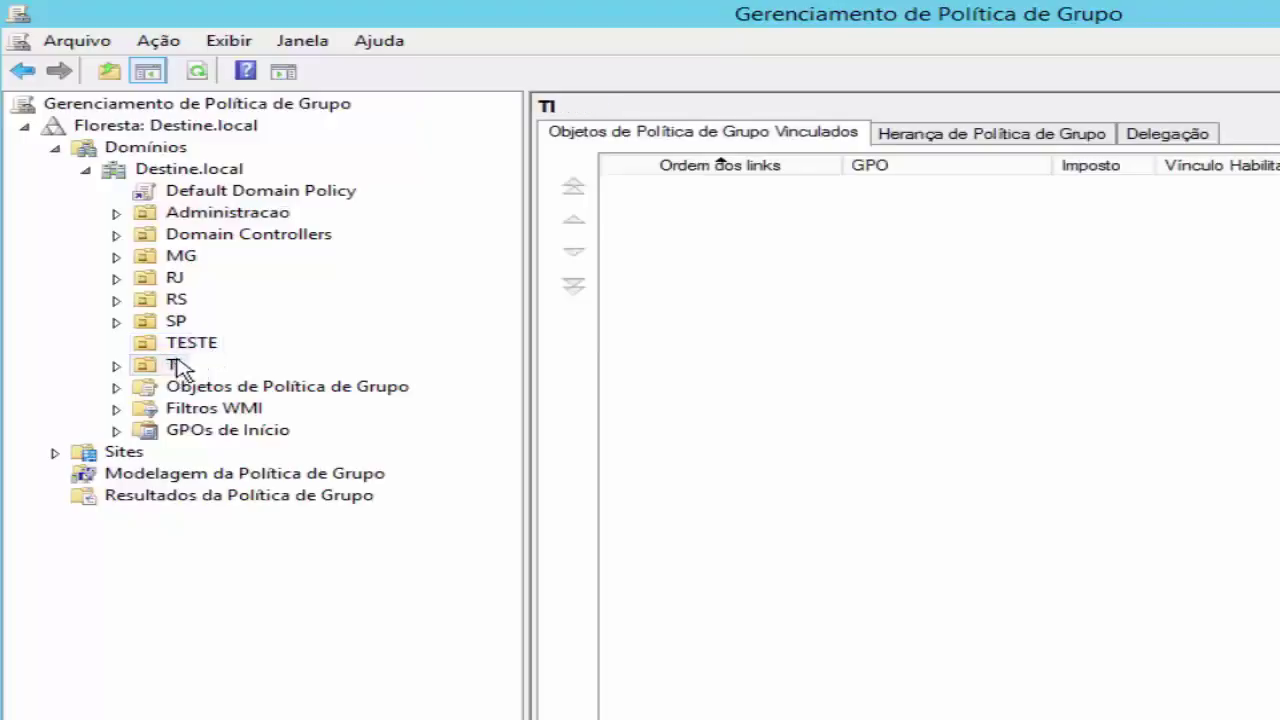
click(190, 344)
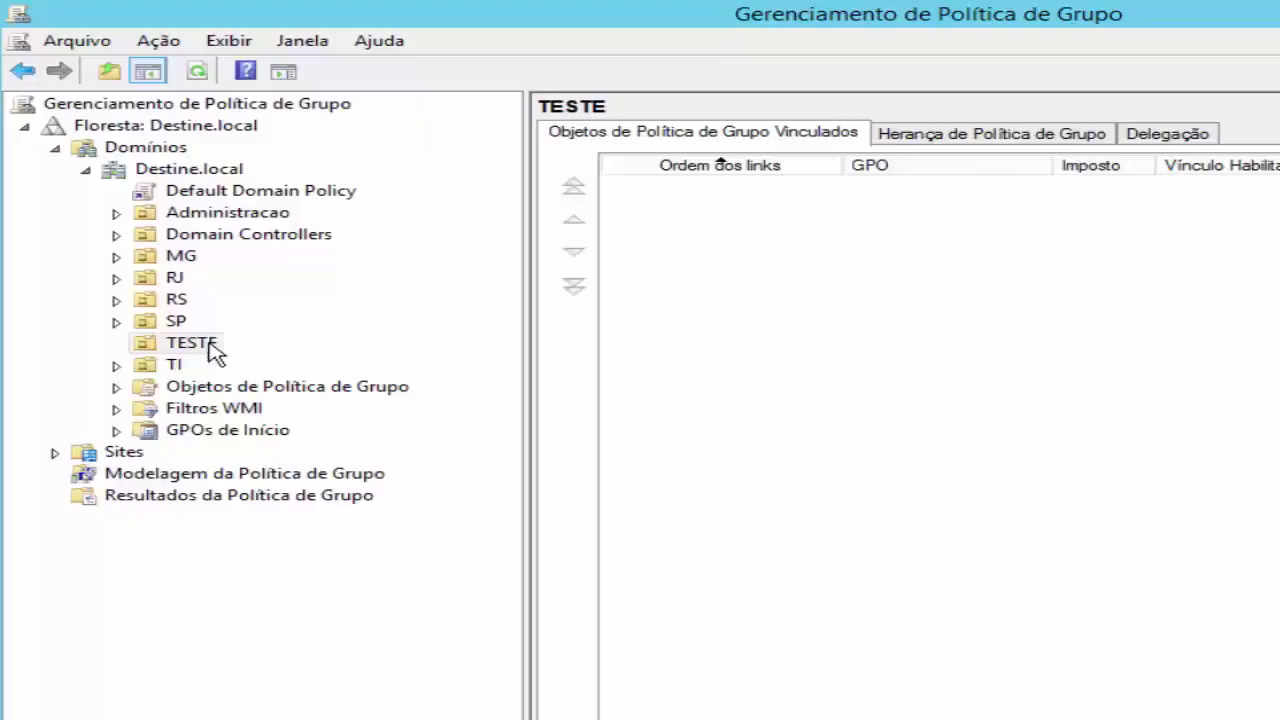
click(172, 366)
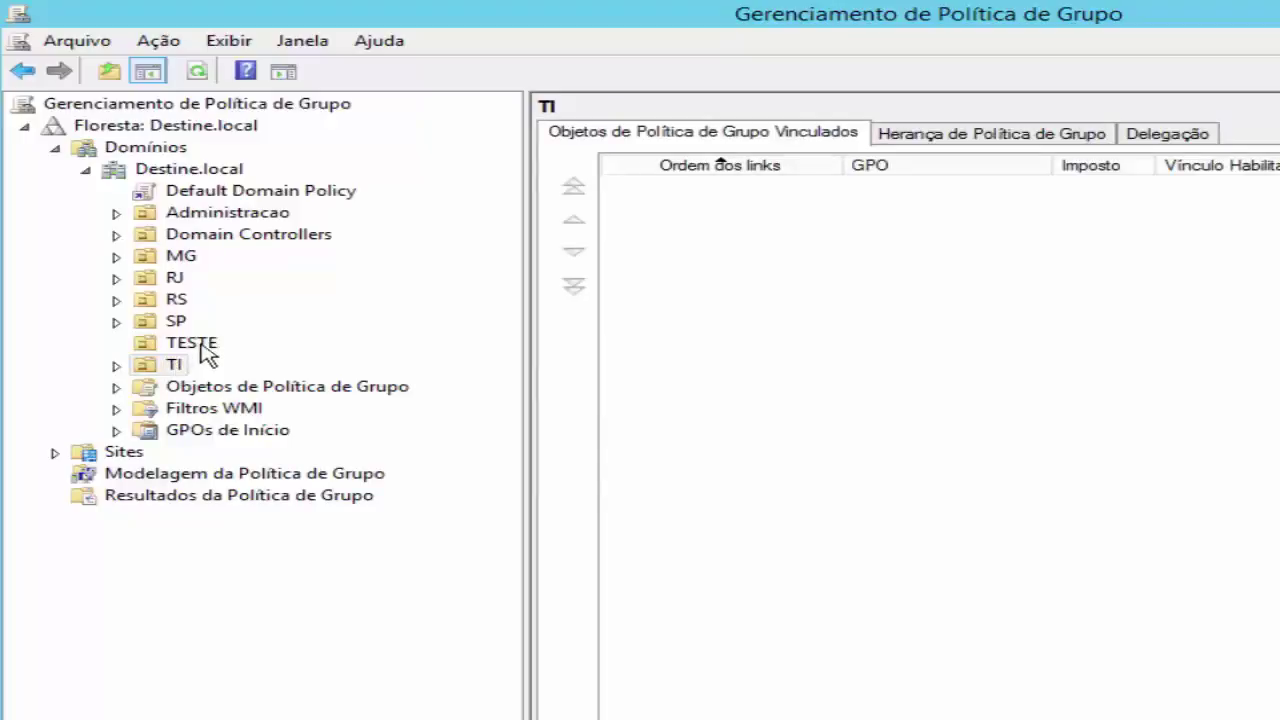
click(206, 352)
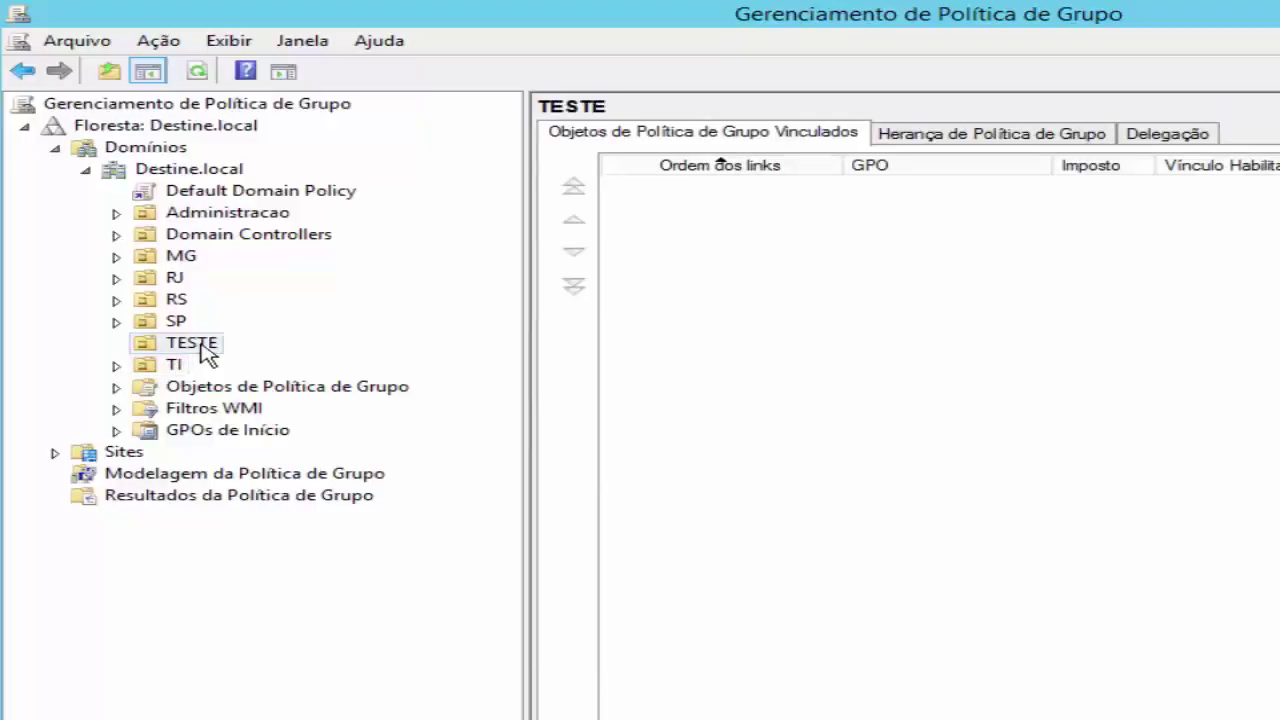
Step: Examine the sub-units of SP and RJ and view the Group Policy Objects linked to RH under RJ
click(177, 322)
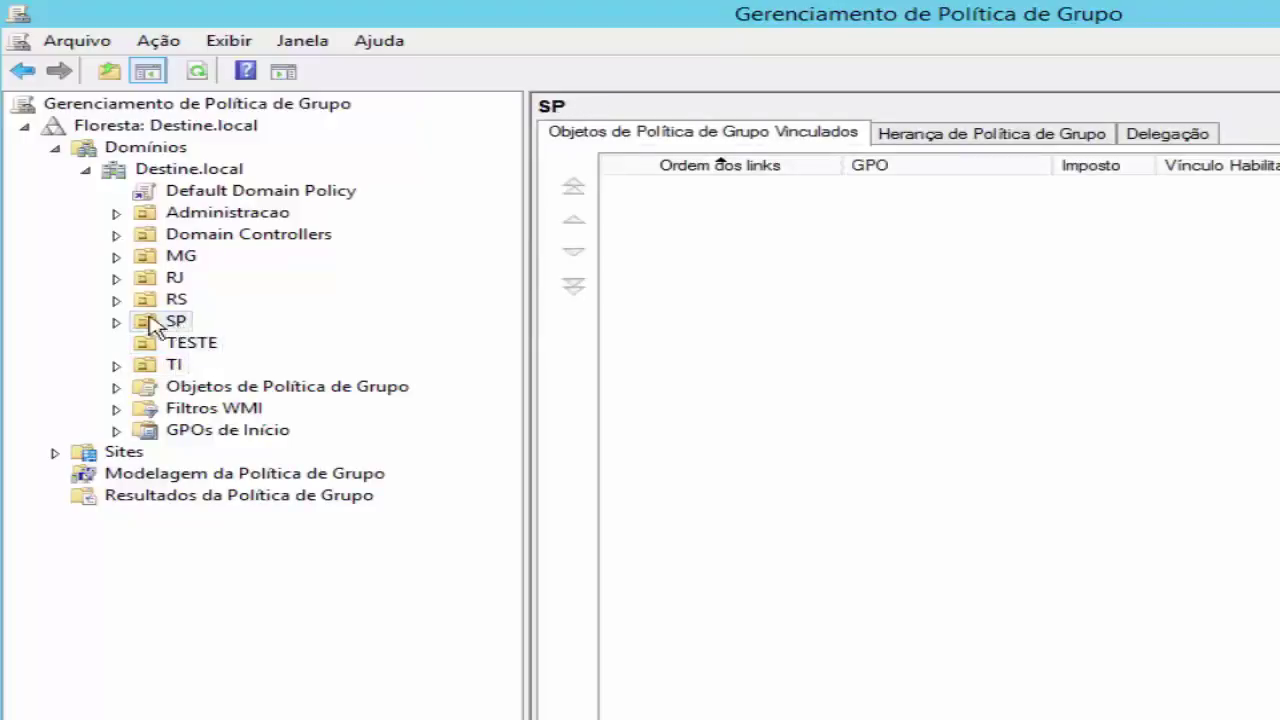
click(117, 322)
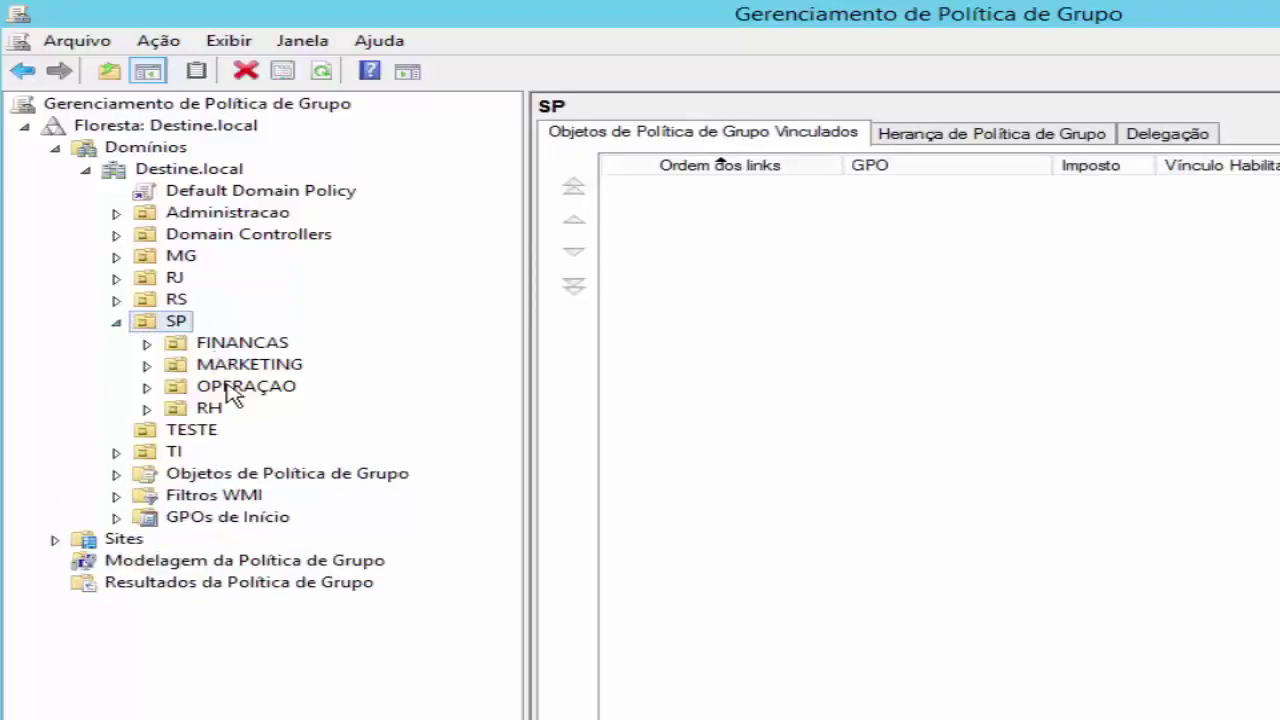
click(117, 322)
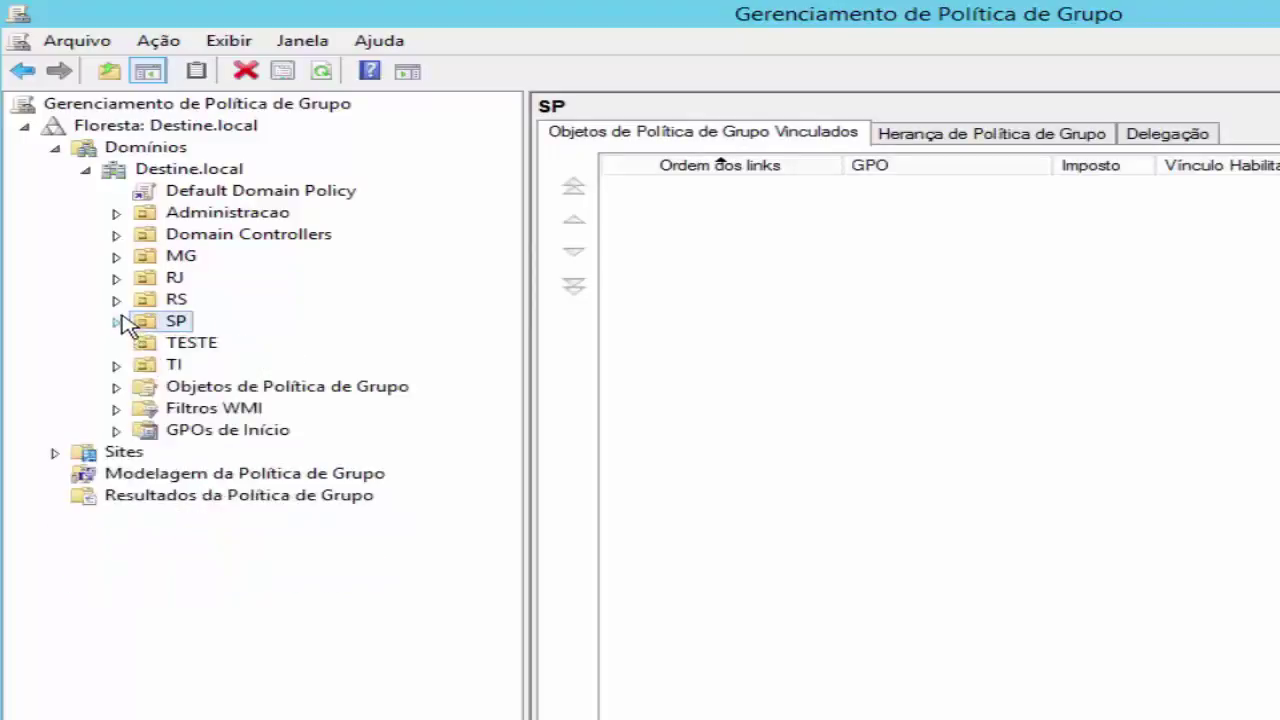
click(116, 278)
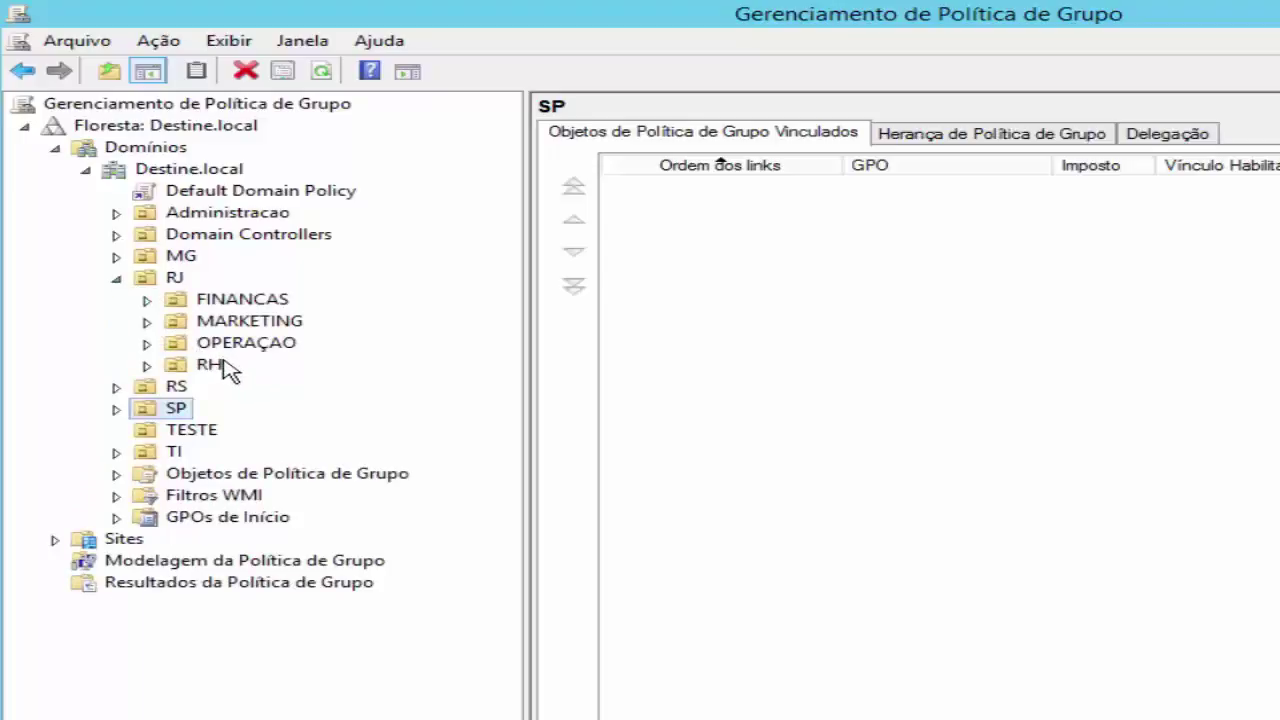
click(229, 369)
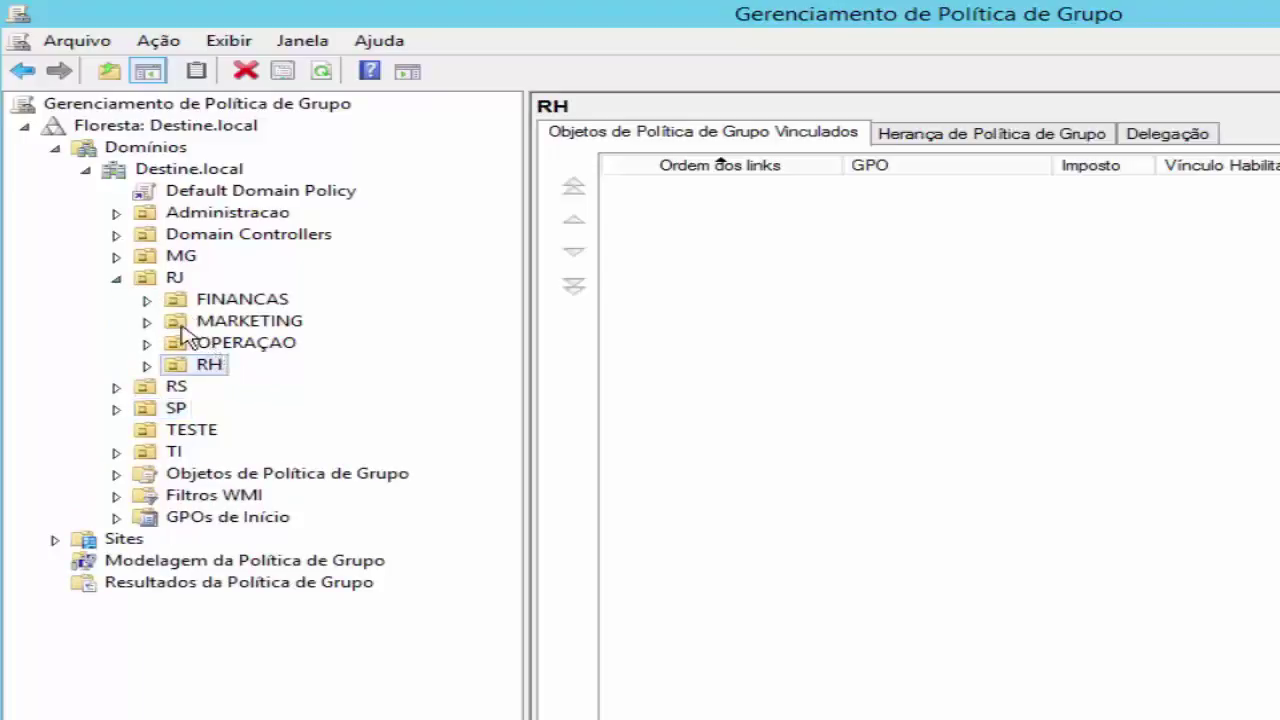
Step: View the Group Policy Objects linked to USUARIOS and COMPUTADORES in RJ's RH unit and collapse RJ
click(148, 366)
click(257, 410)
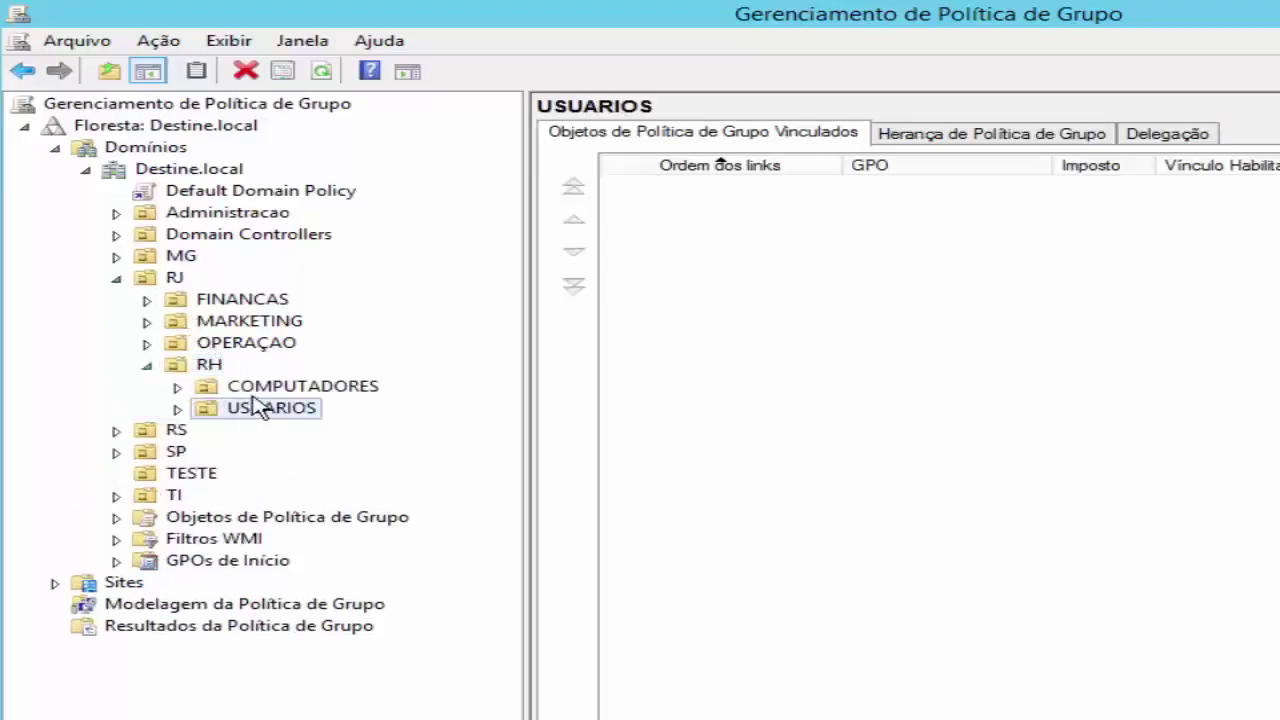
key(Up)
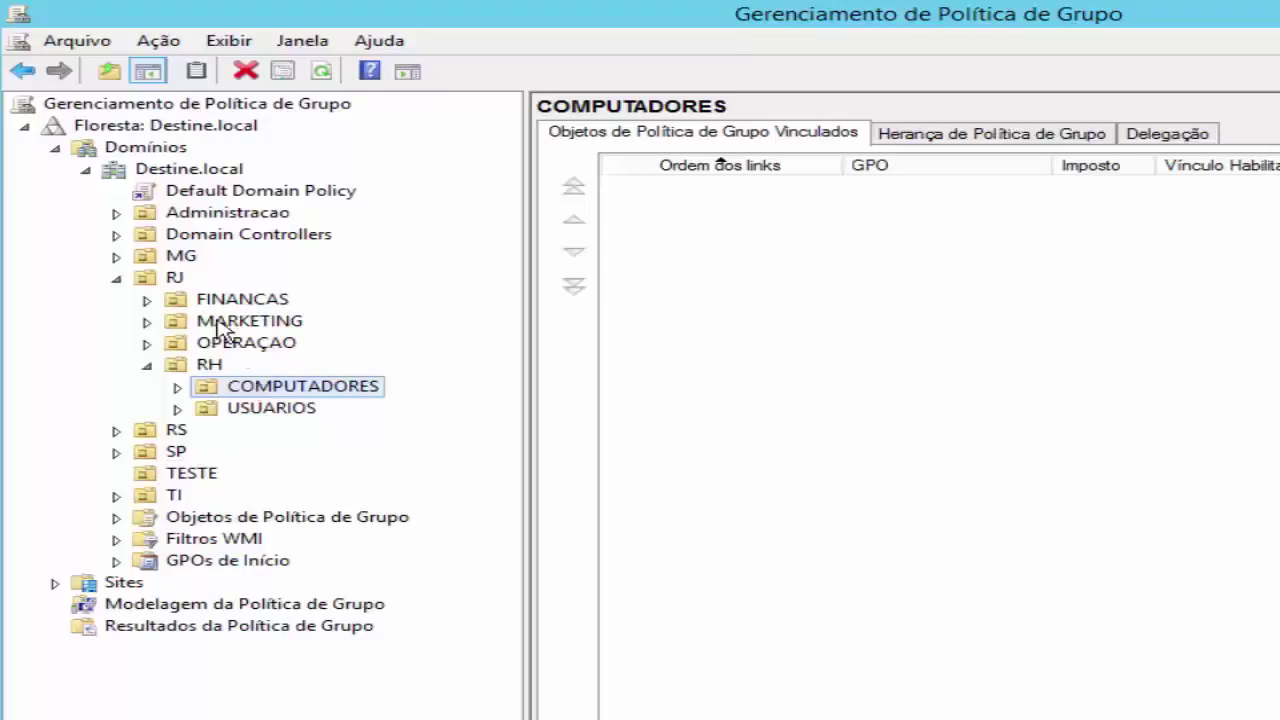
click(116, 278)
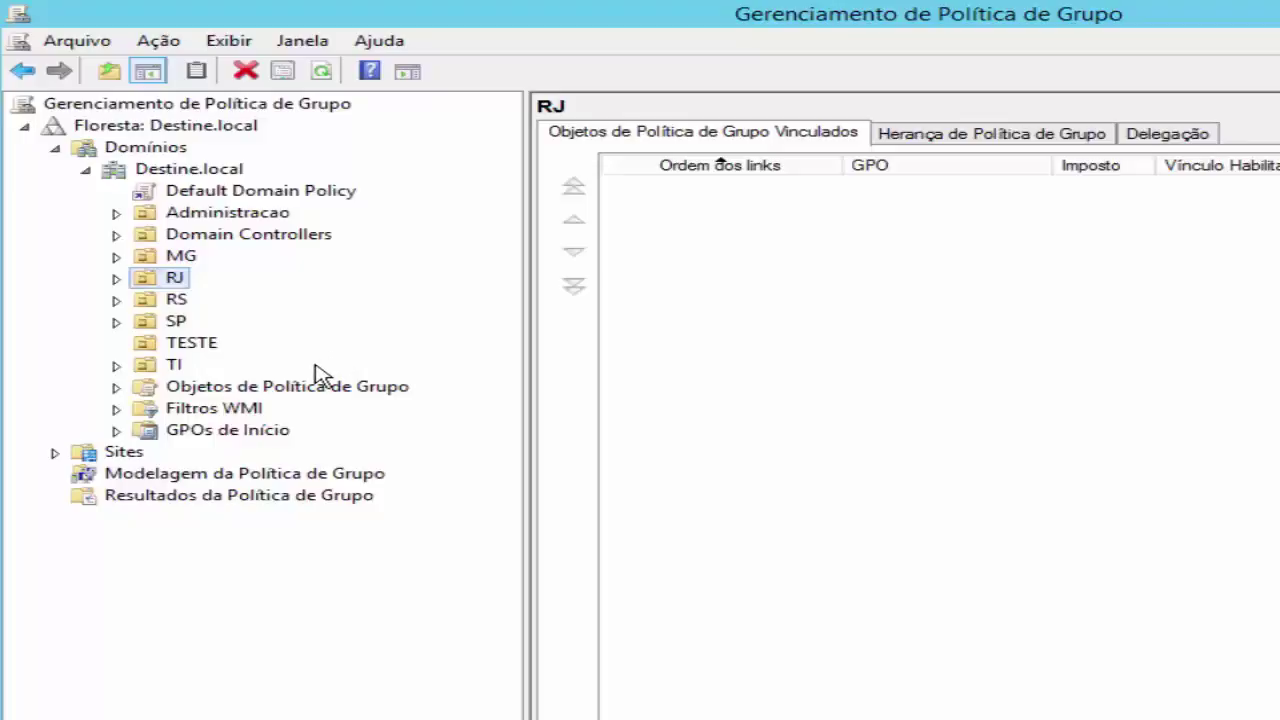
Step: List the domain's Group Policy Objects with a slightly wider name column and open Default Domain Policy
click(318, 394)
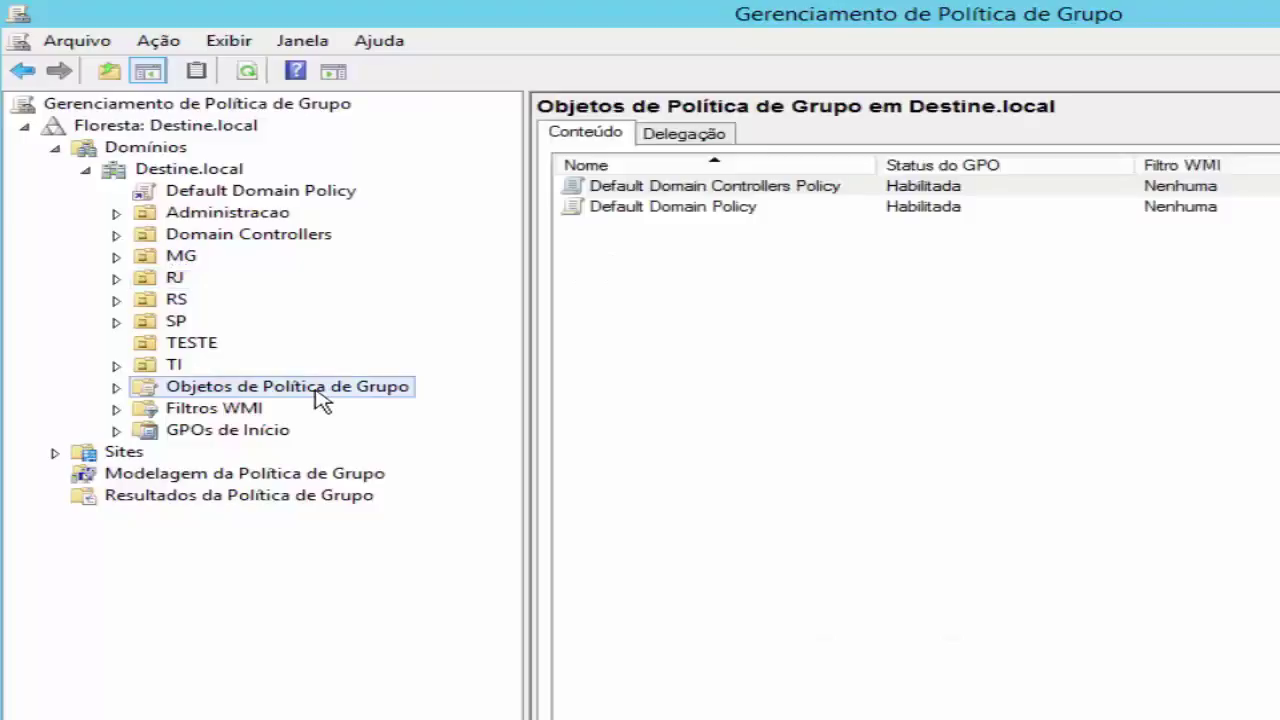
drag(875, 163, 886, 164)
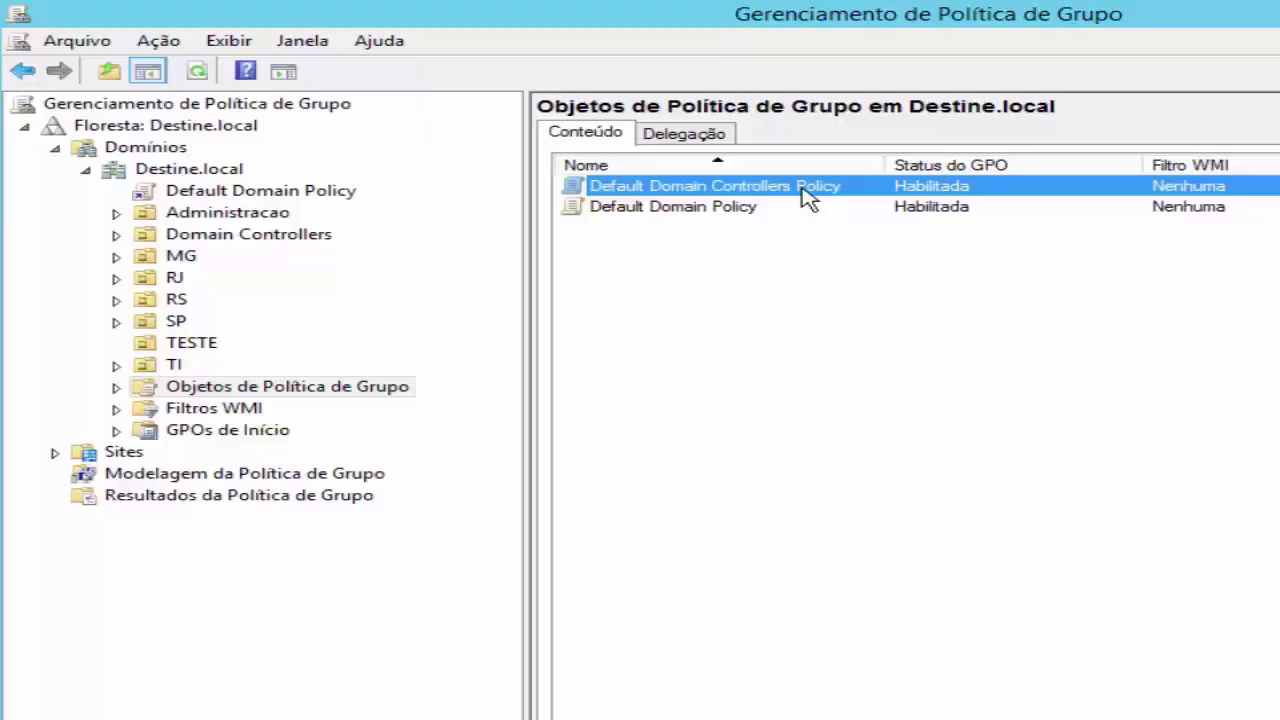
click(720, 208)
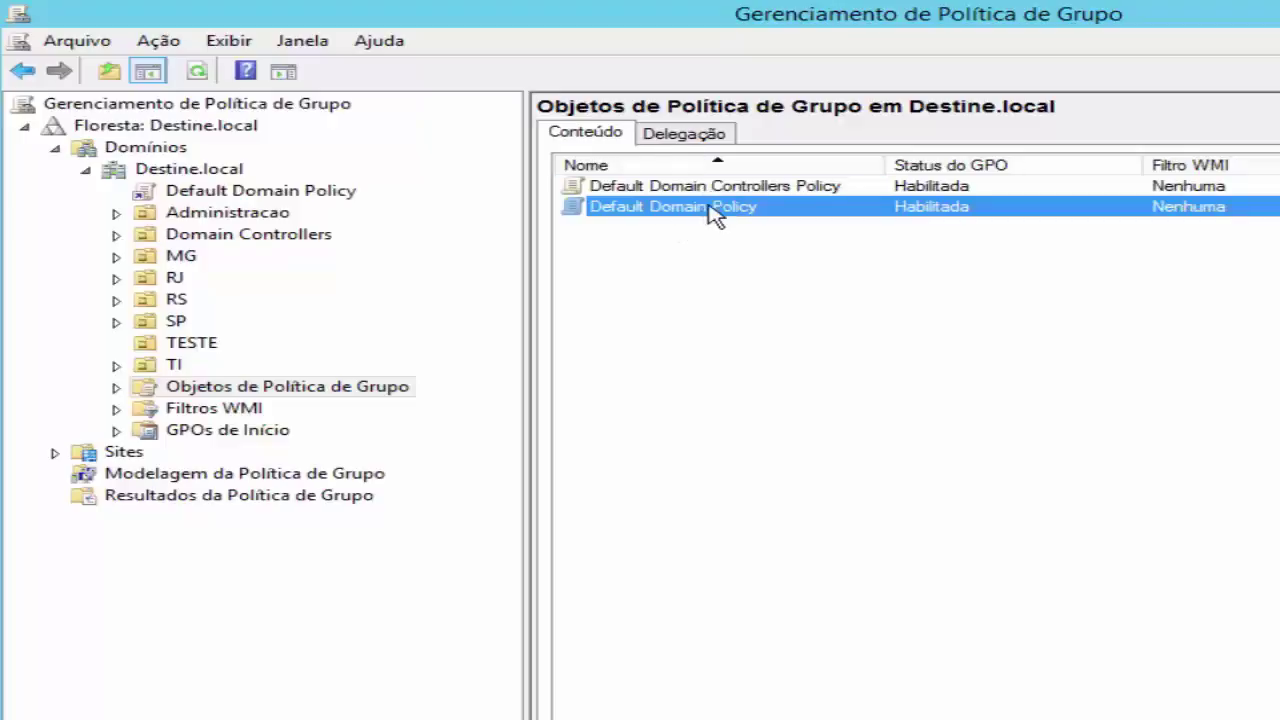
double_click(714, 208)
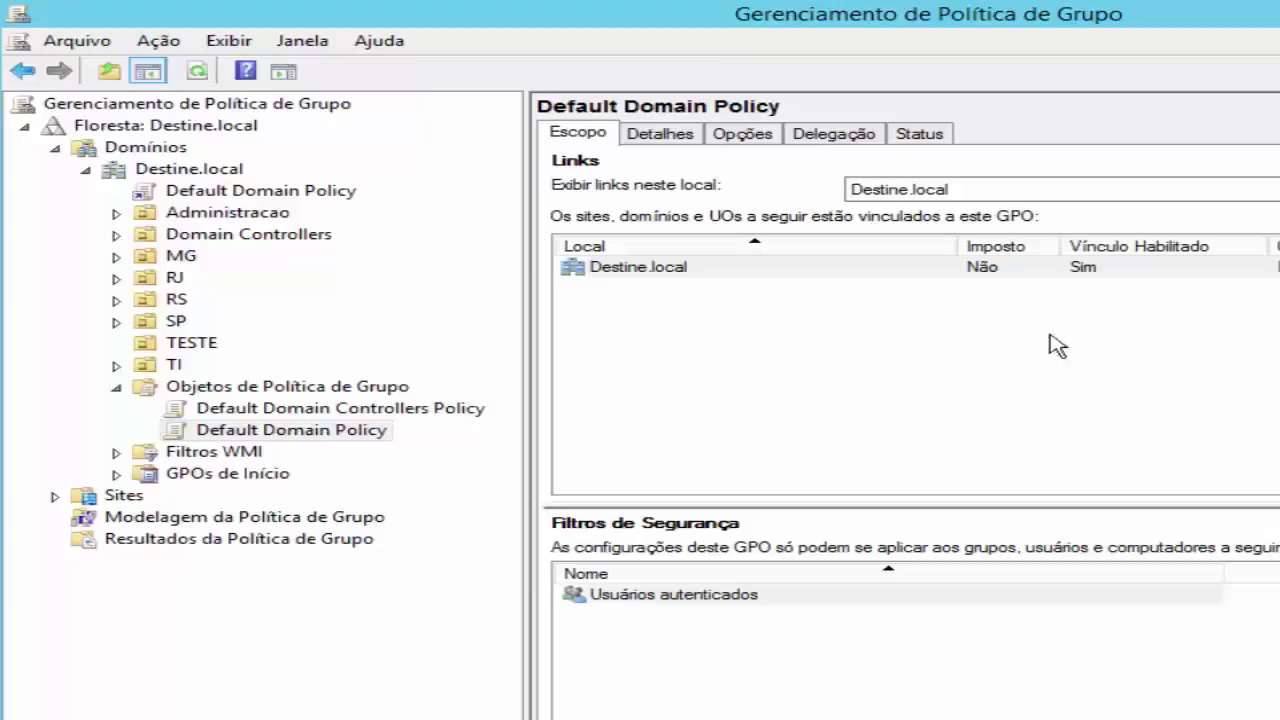
Step: Examine the Default Domain Policy's scope, covering its Destine.local link and the security filter for authenticated users
click(646, 272)
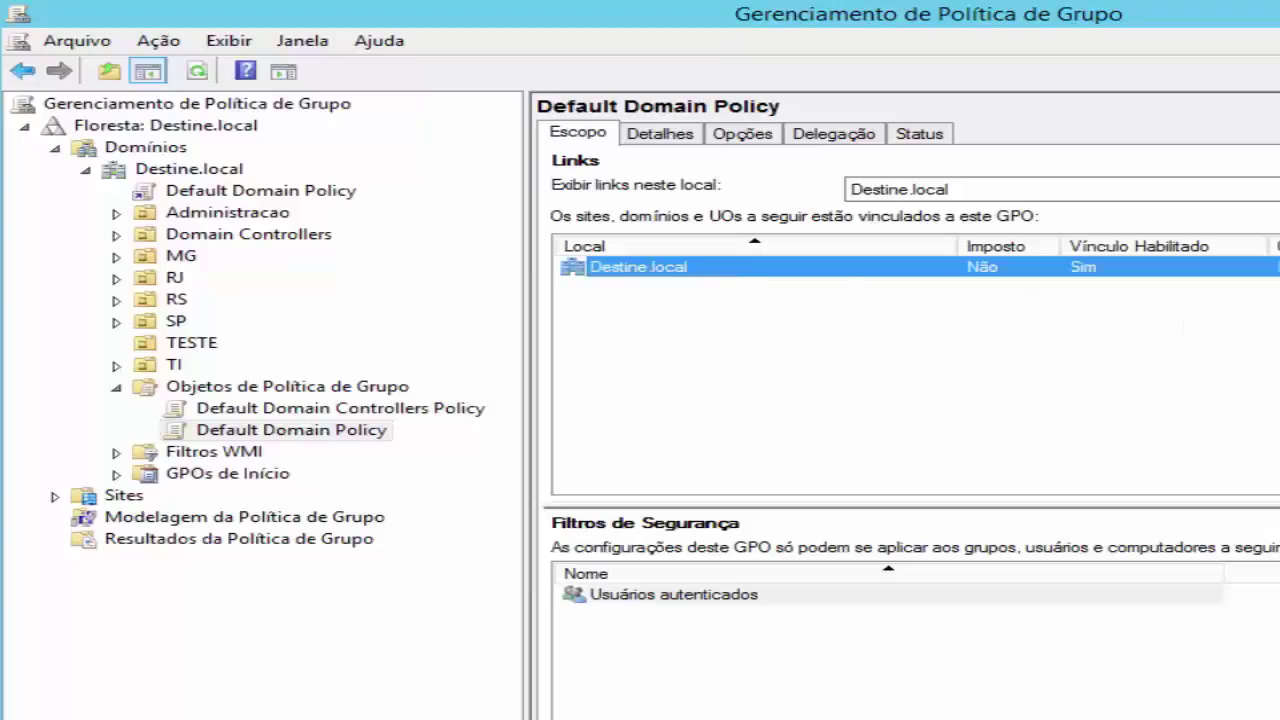
click(778, 598)
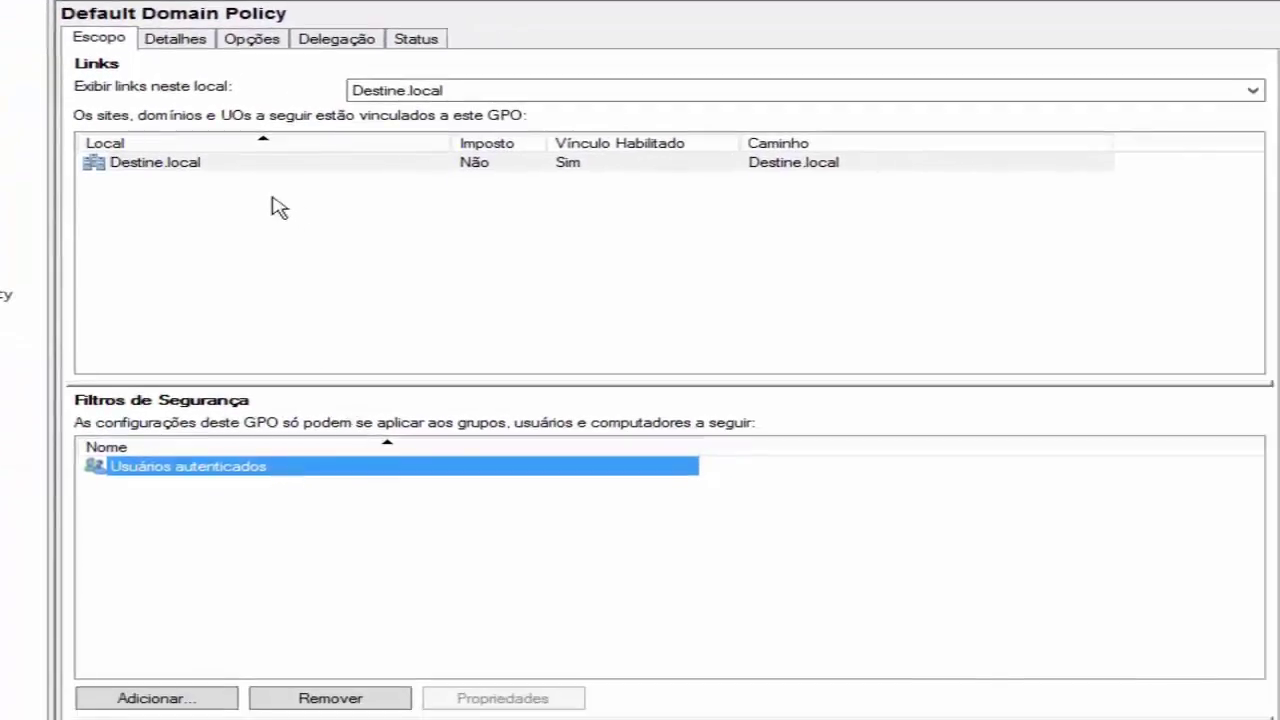
click(205, 166)
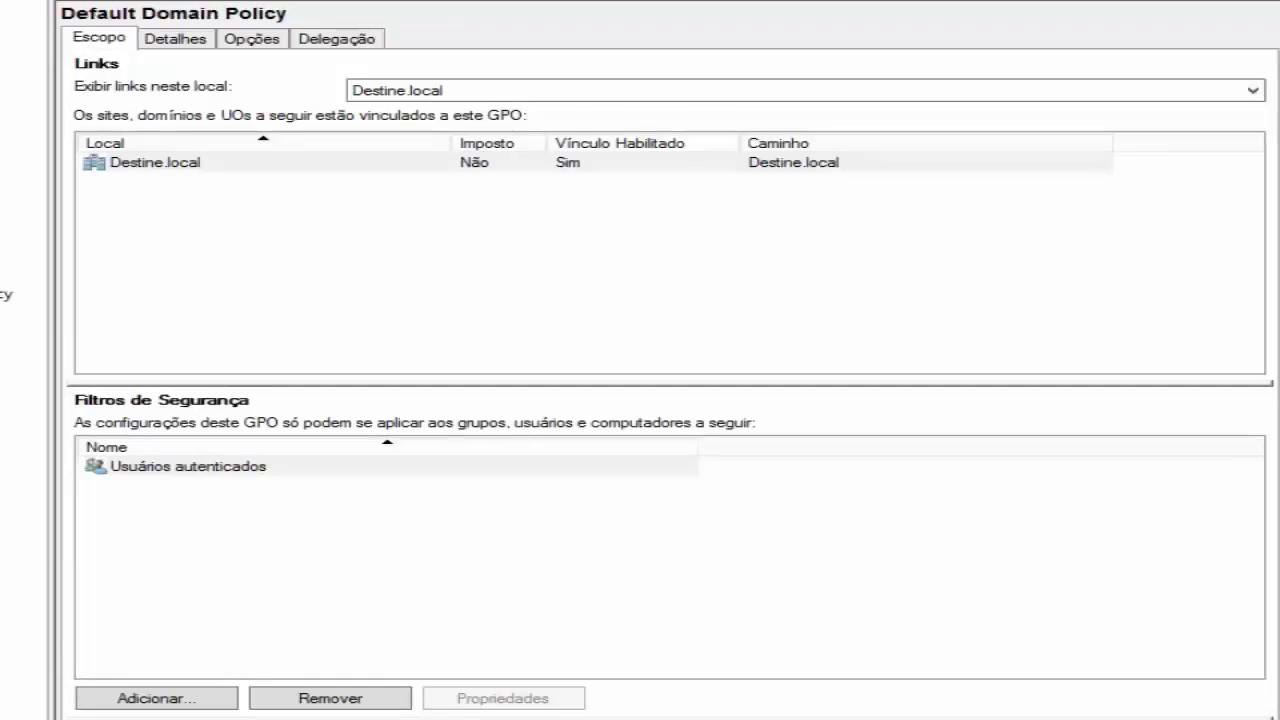
key(Up)
key(Down)
Step: Review the Default Domain Policy's details and the available GPO status options, leaving the status unchanged
click(185, 38)
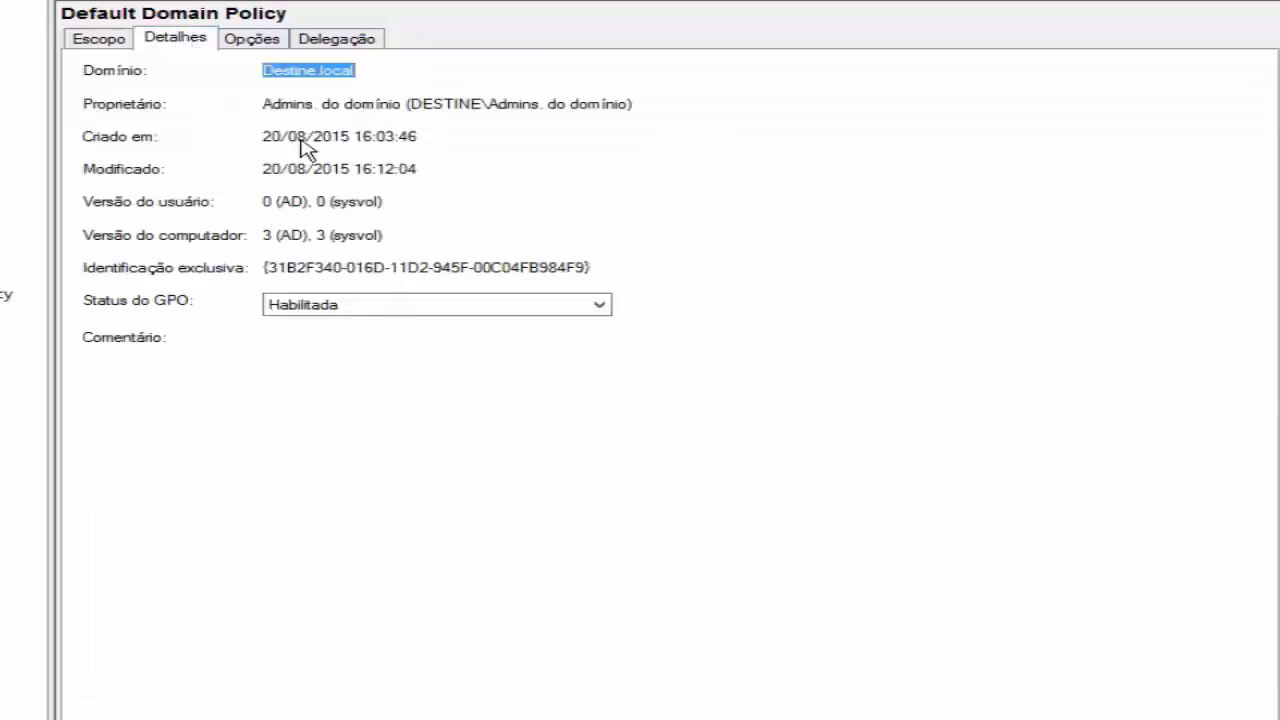
click(600, 305)
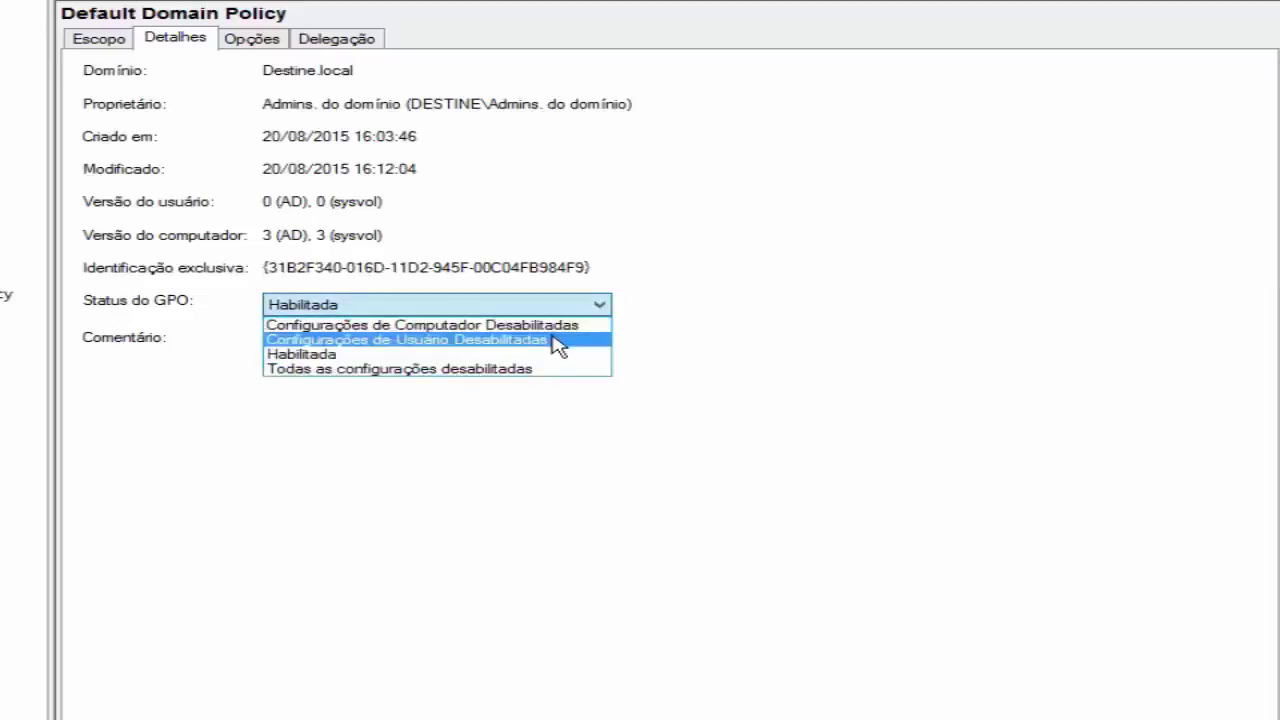
click(648, 338)
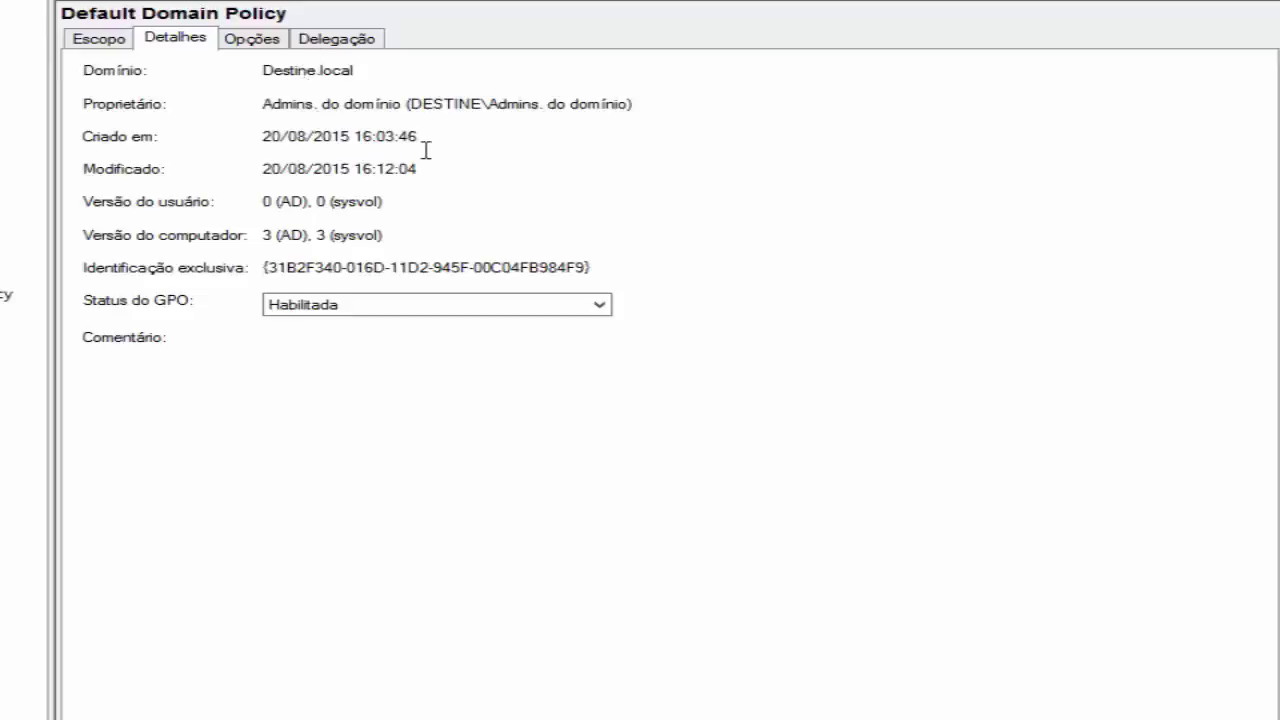
Step: Open the Default Domain Policy's settings report, expand all of its sections and skim through it
click(258, 40)
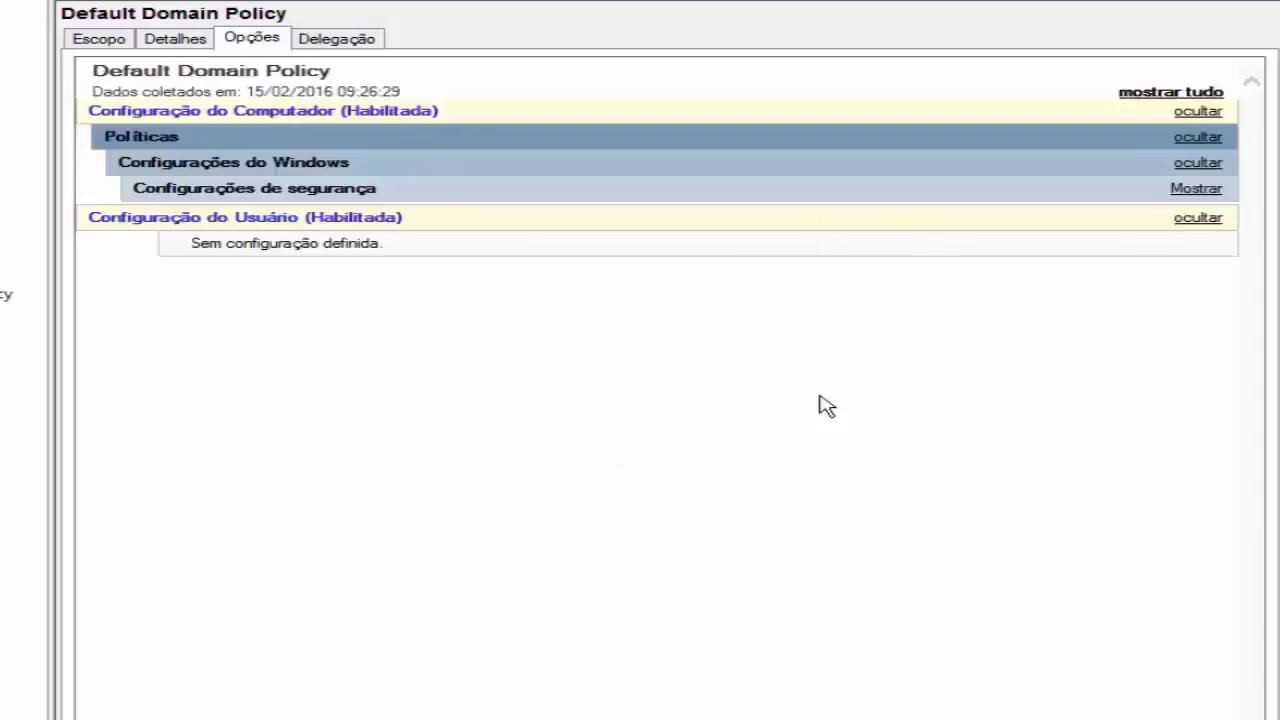
click(1172, 93)
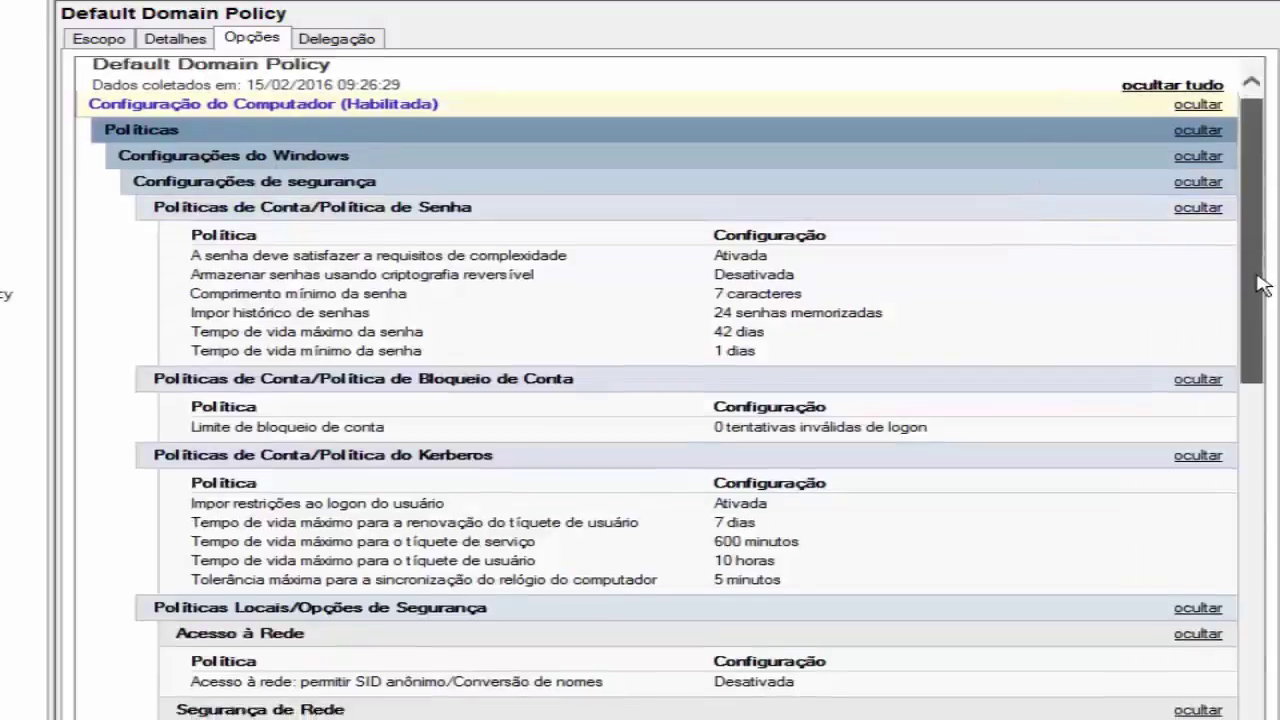
scroll(1260, 357, down, 6)
scroll(1272, 245, up, 3)
scroll(1270, 245, up, 3)
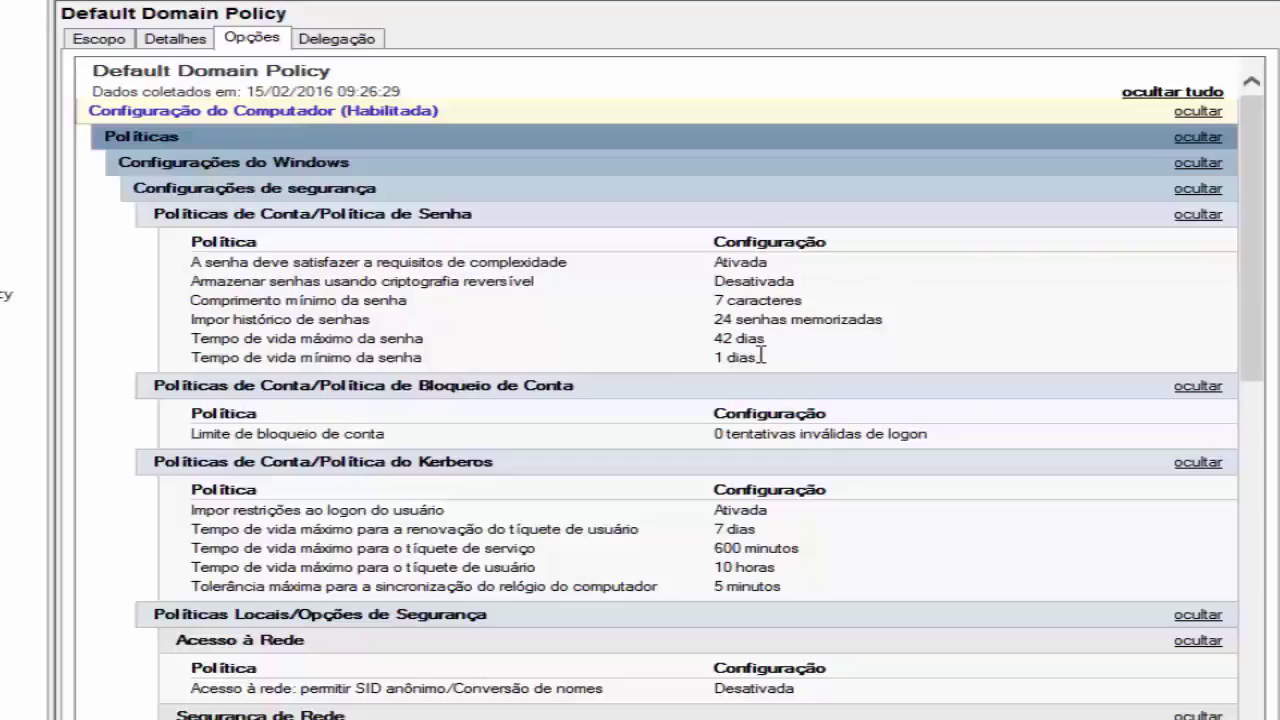
Step: Examine the configured password policy values and the remaining security settings in the Default Domain Policy report
drag(760, 357, 694, 258)
click(1040, 316)
drag(731, 304, 710, 306)
click(746, 340)
drag(733, 318, 714, 320)
click(771, 319)
drag(733, 338, 713, 339)
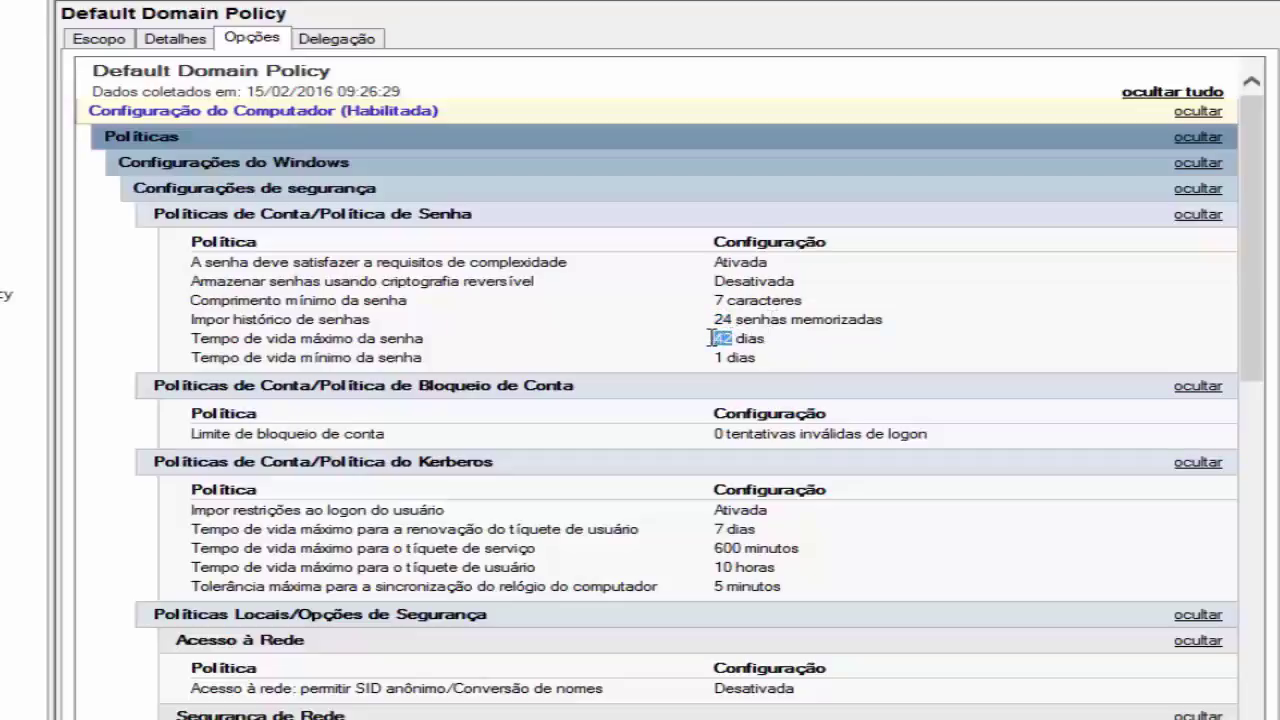
click(1017, 364)
drag(1262, 373, 1266, 560)
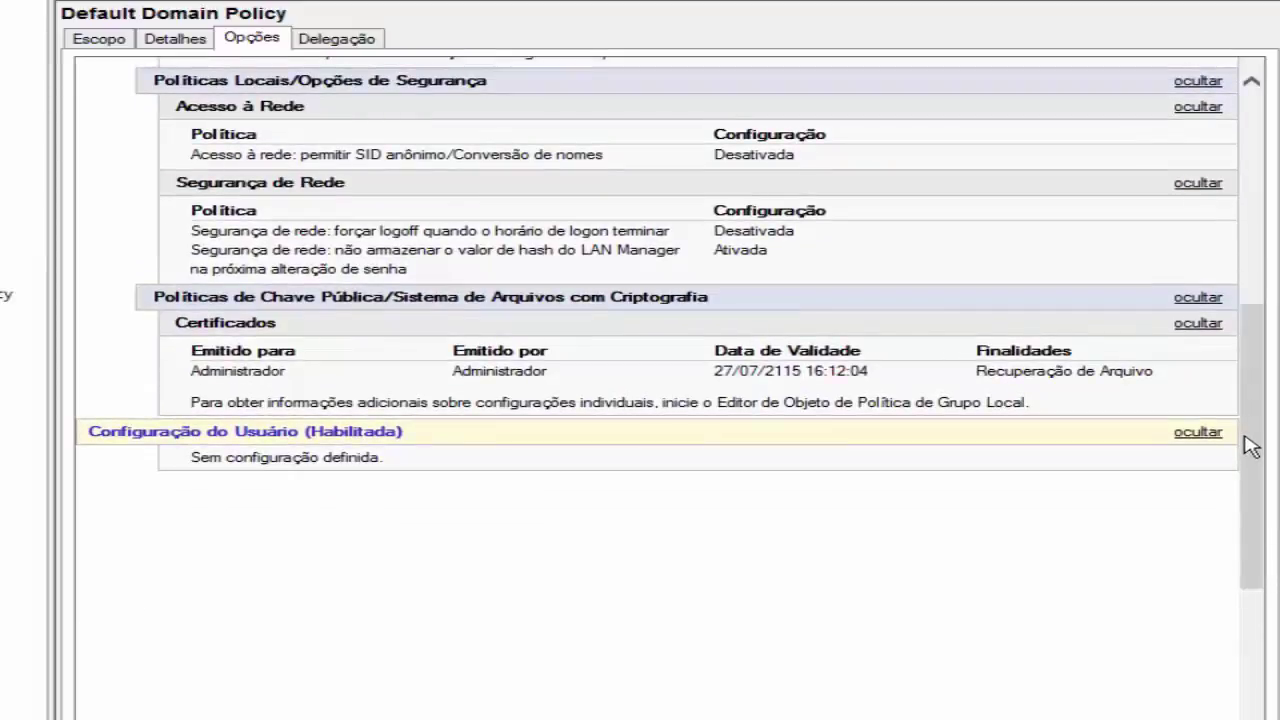
drag(1247, 440, 1268, 176)
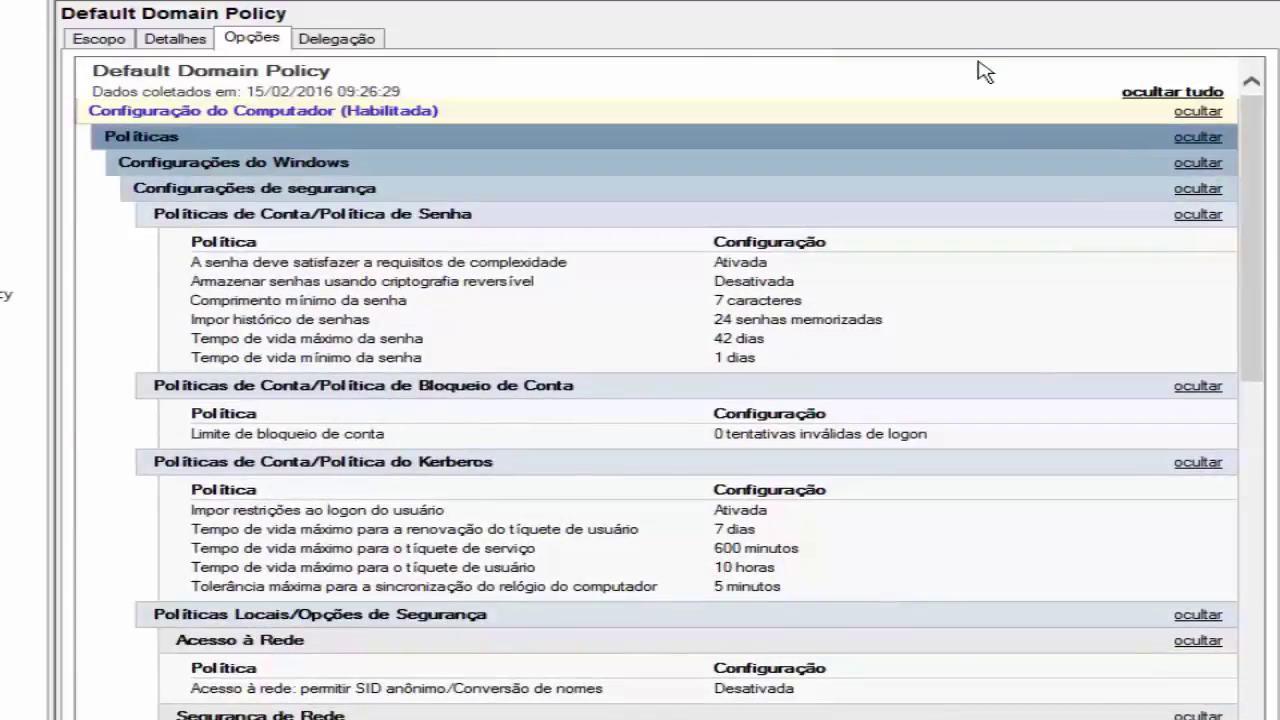
Step: Review the Default Domain Policy's delegated permissions, recheck its scope and return to the settings report
click(360, 40)
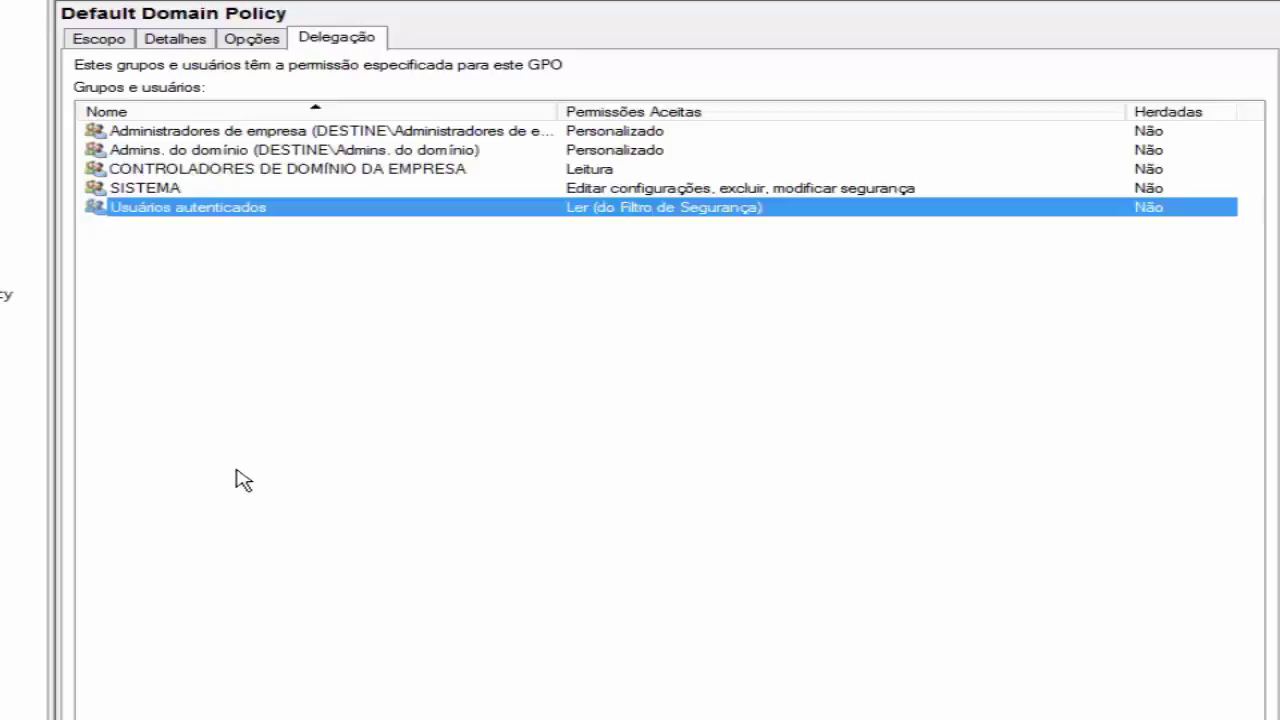
click(112, 40)
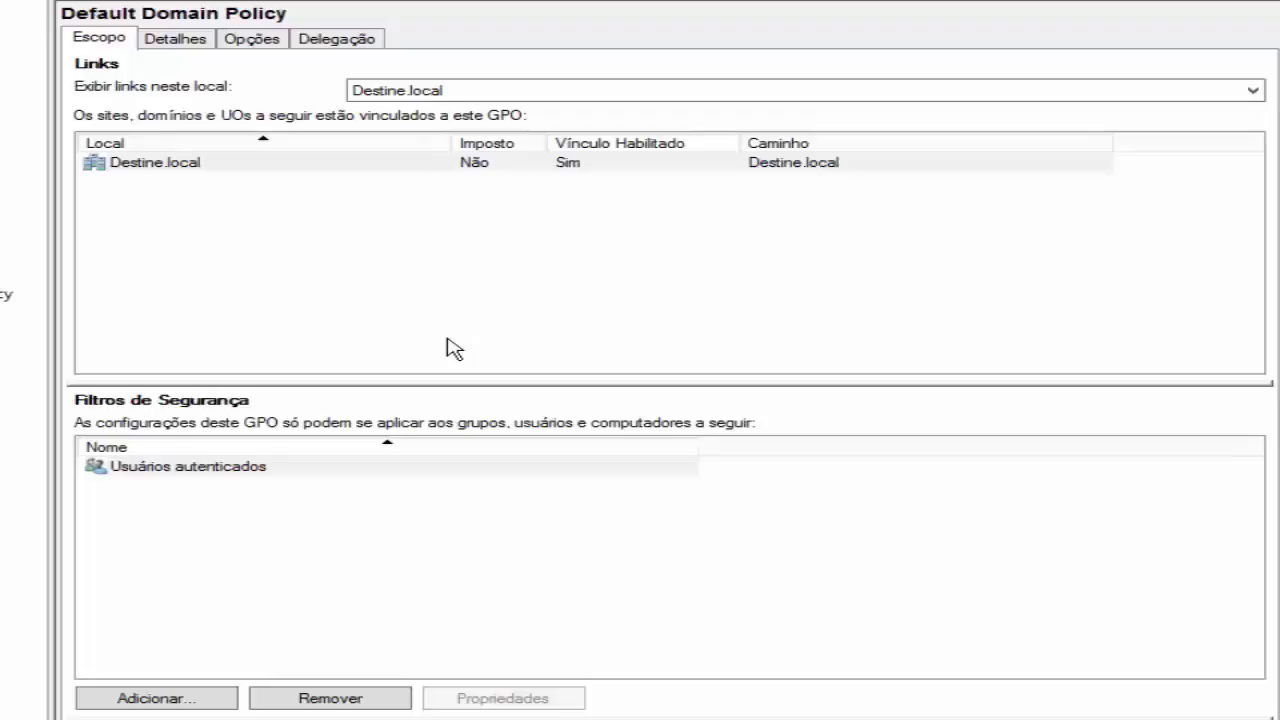
click(306, 38)
click(255, 42)
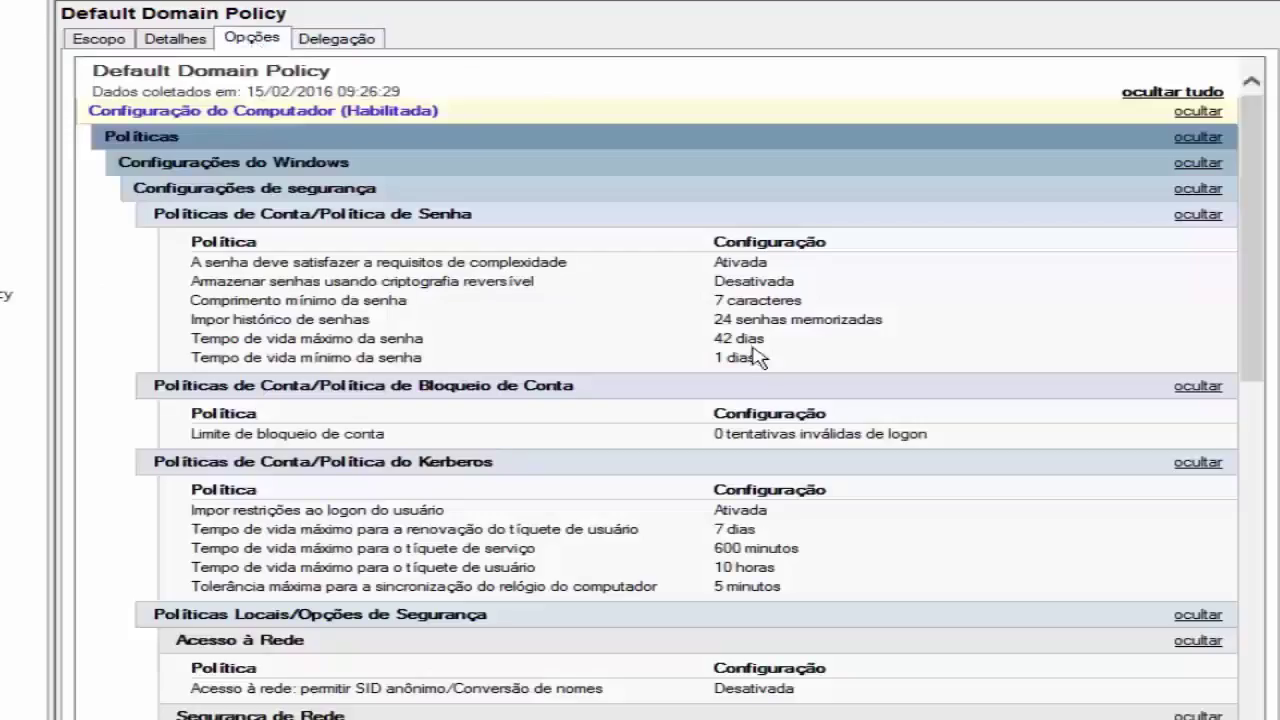
drag(1256, 352, 1262, 185)
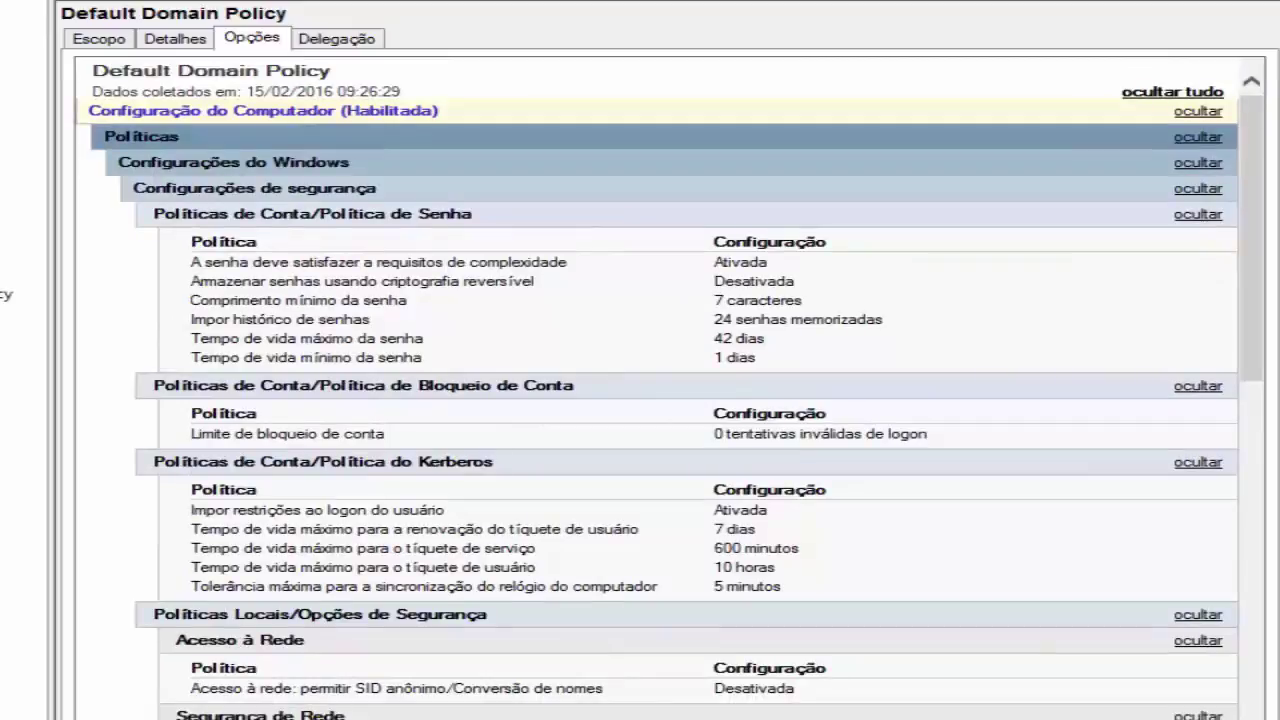
Step: Switch to File Explorer and open the SYSVOL folder inside C:\Windows
key(super+e)
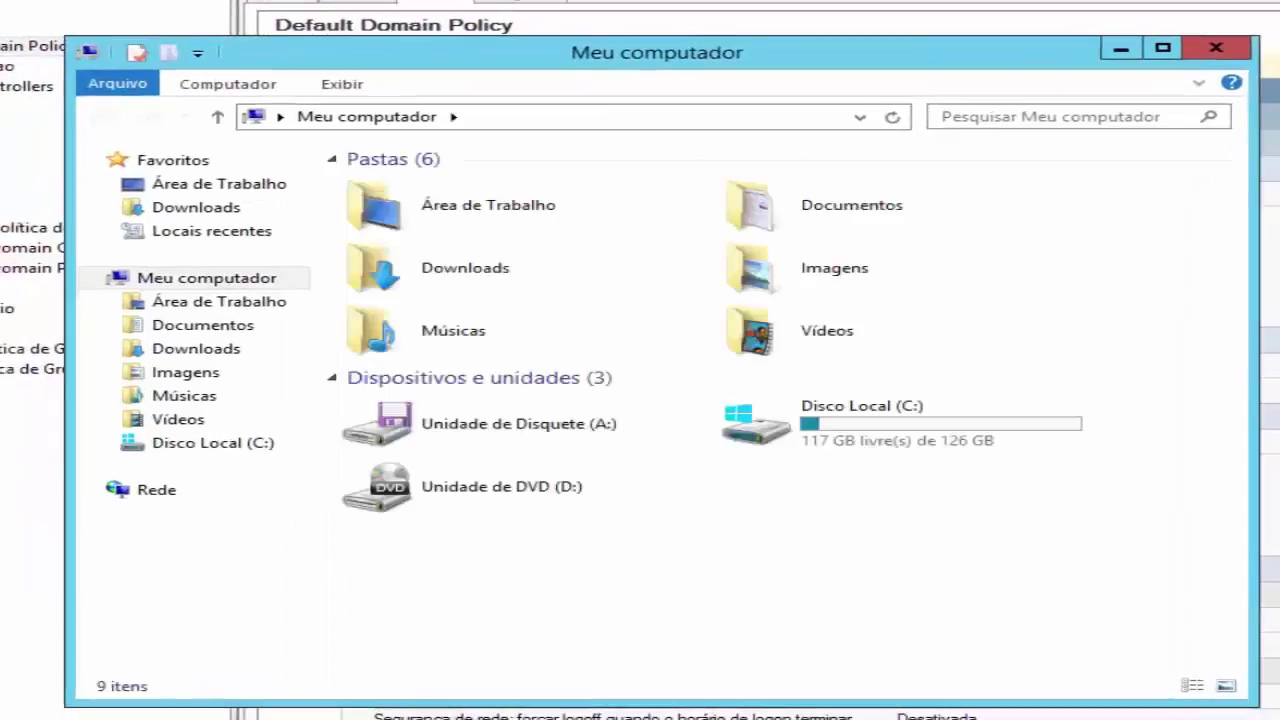
double_click(904, 436)
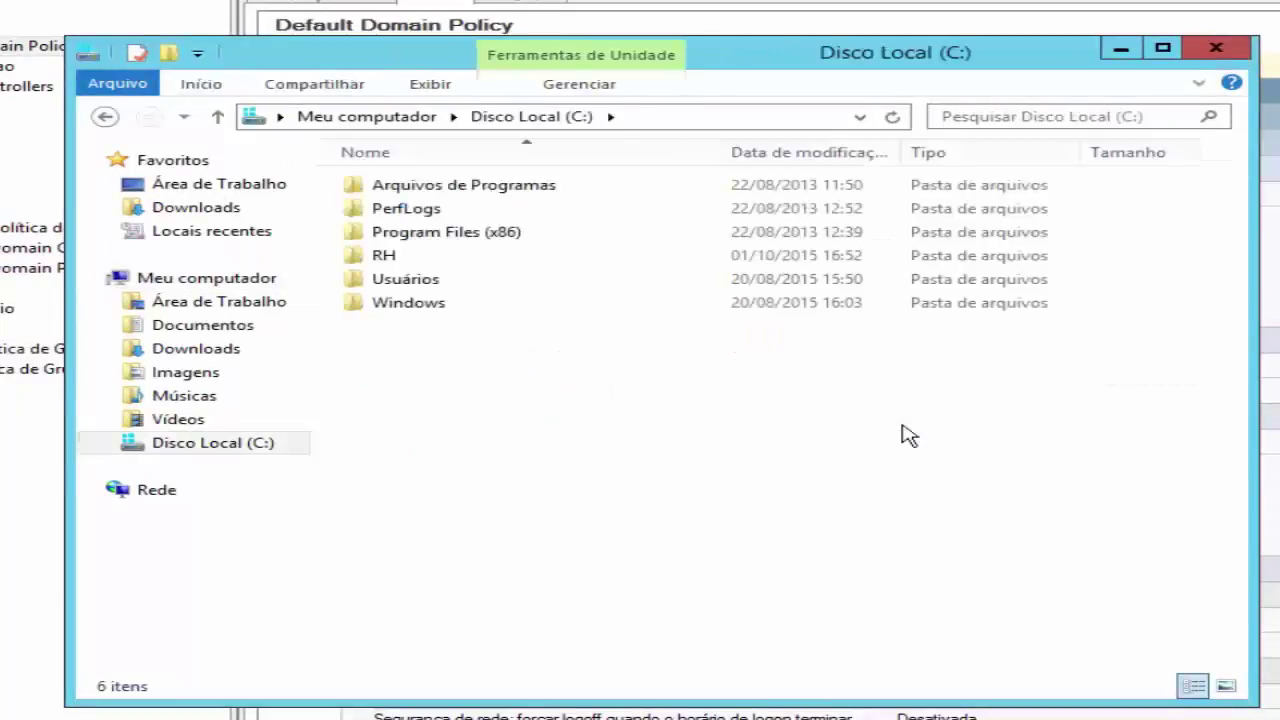
click(412, 304)
double_click(415, 308)
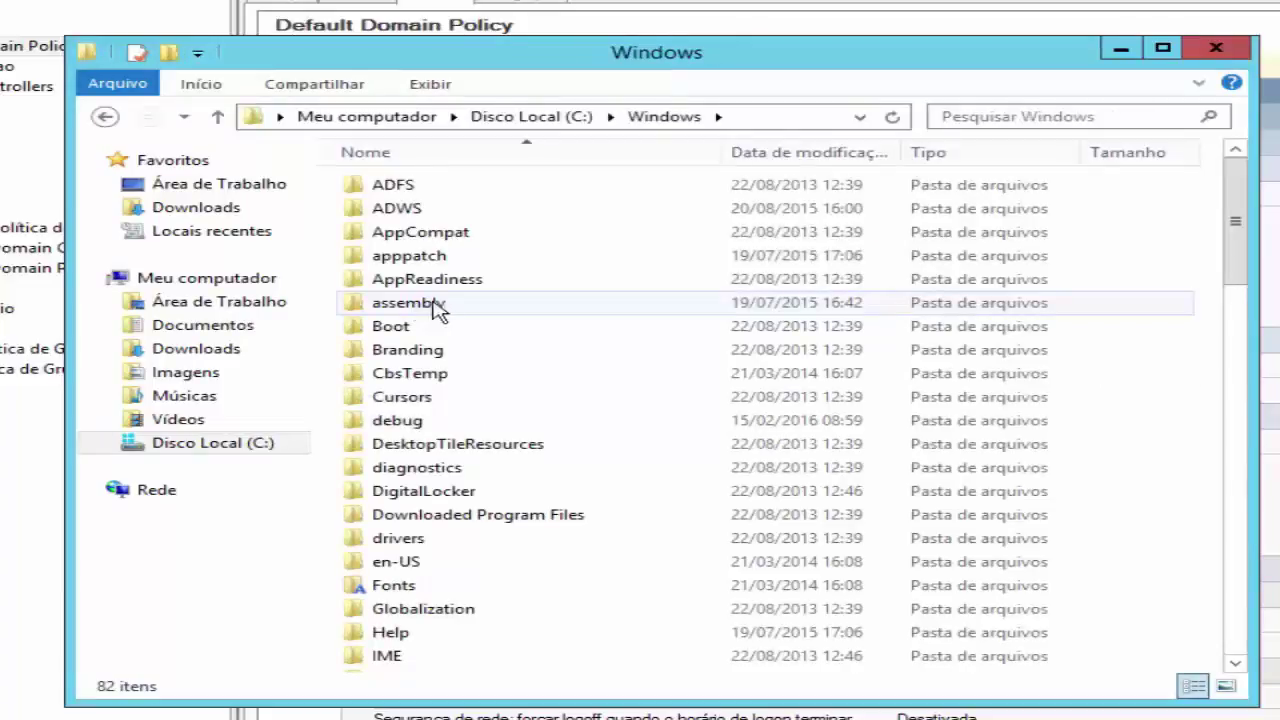
scroll(445, 308, down, 4)
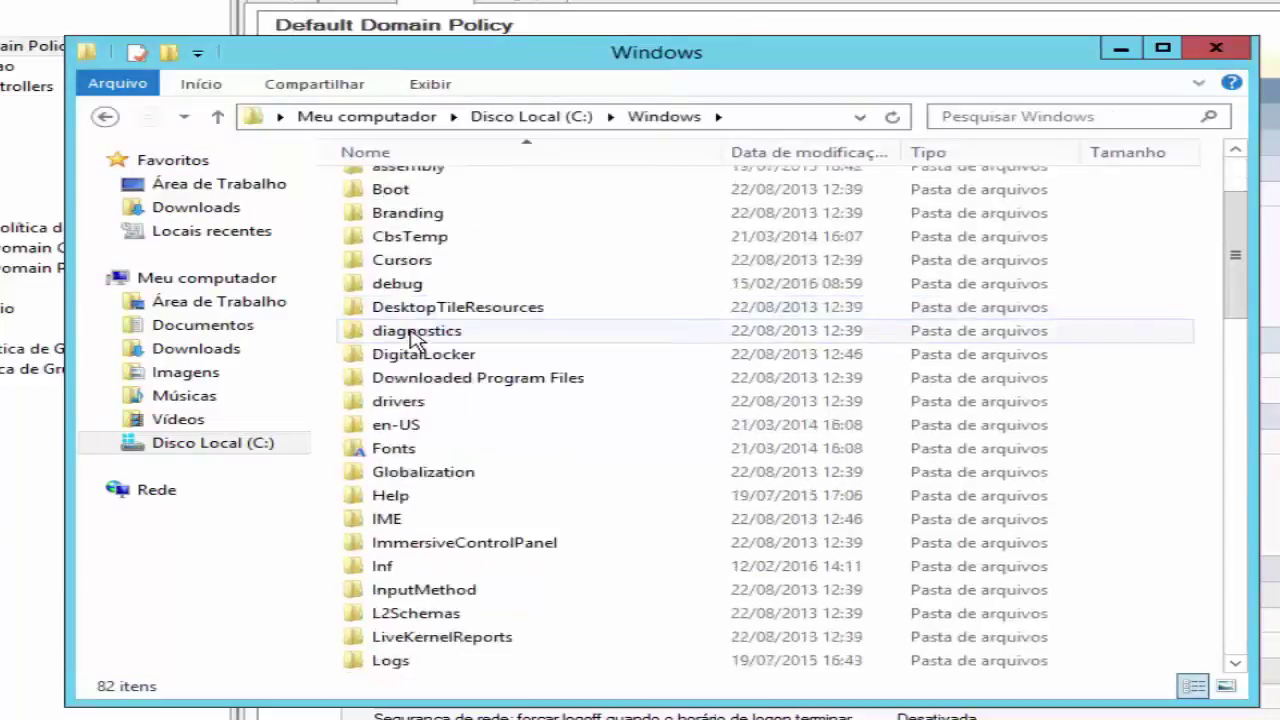
scroll(418, 340, down, 7)
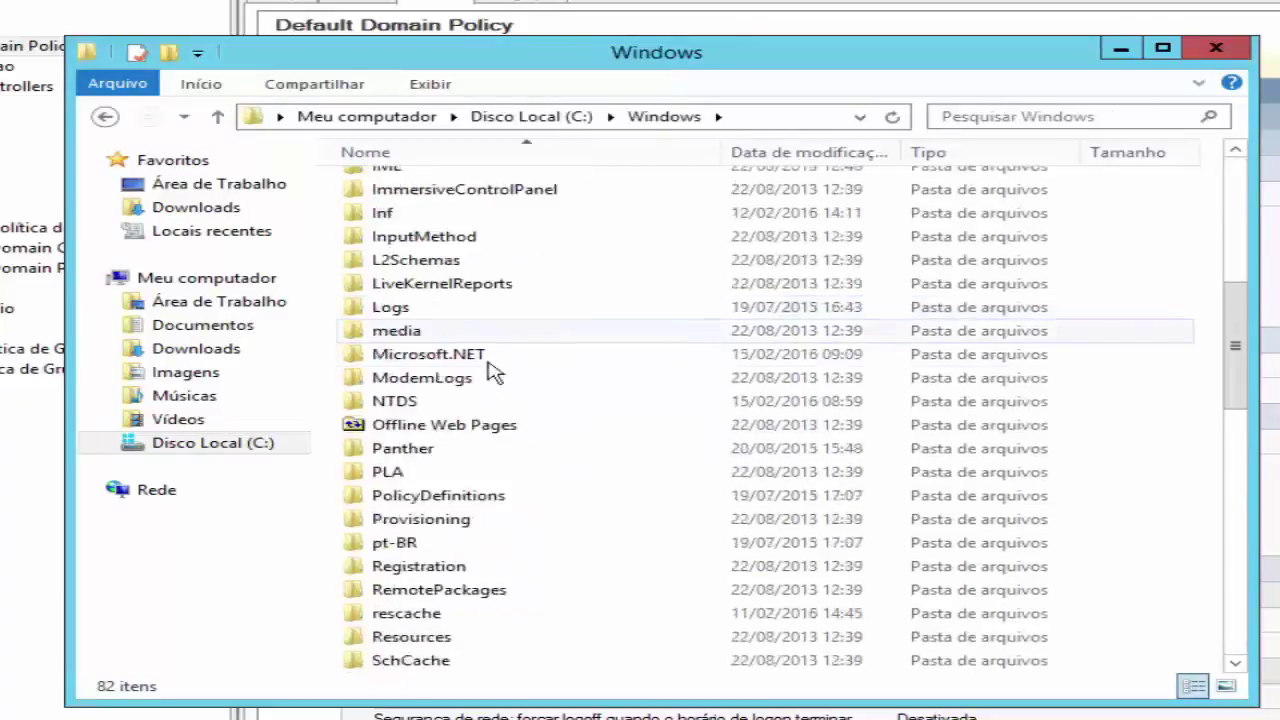
scroll(493, 372, down, 1)
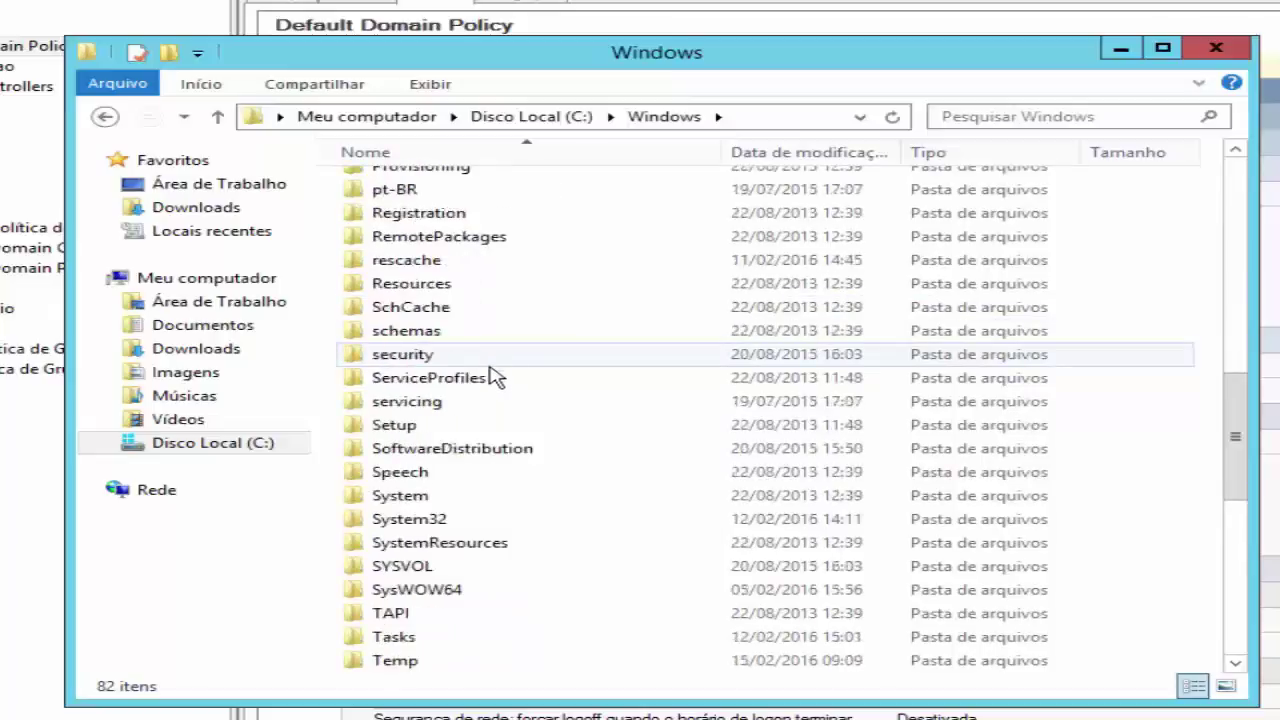
click(446, 567)
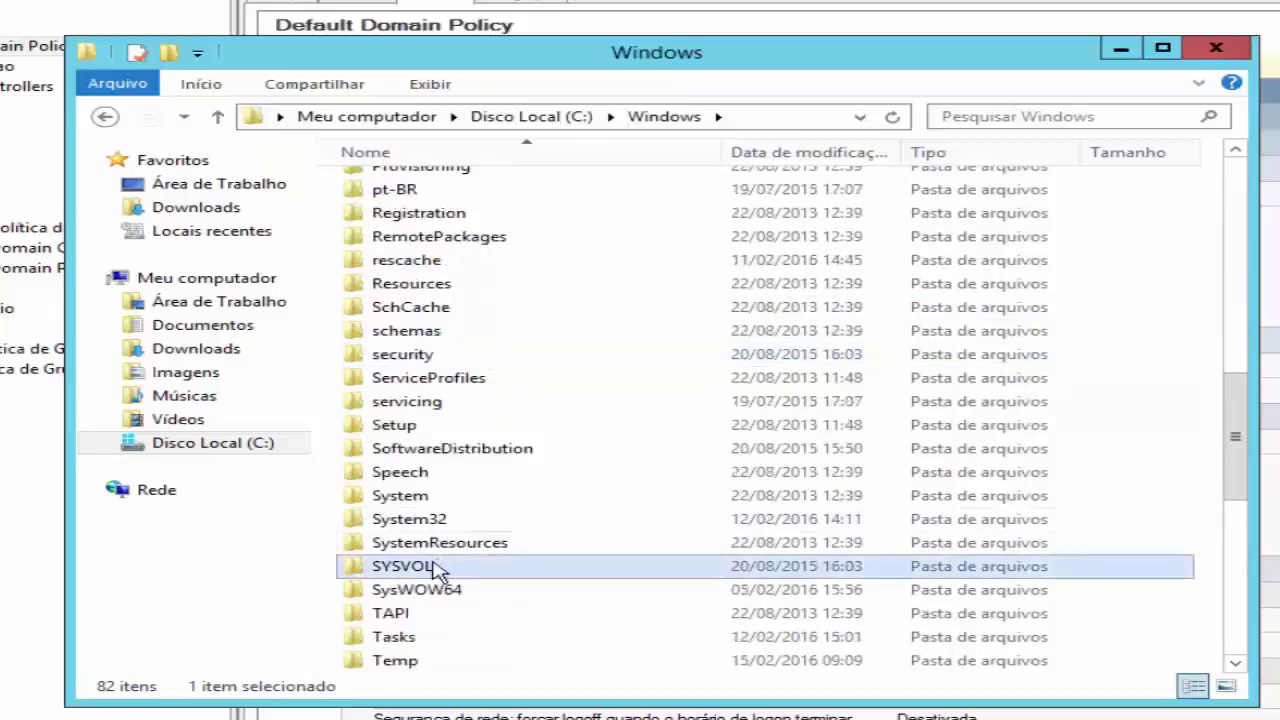
double_click(440, 570)
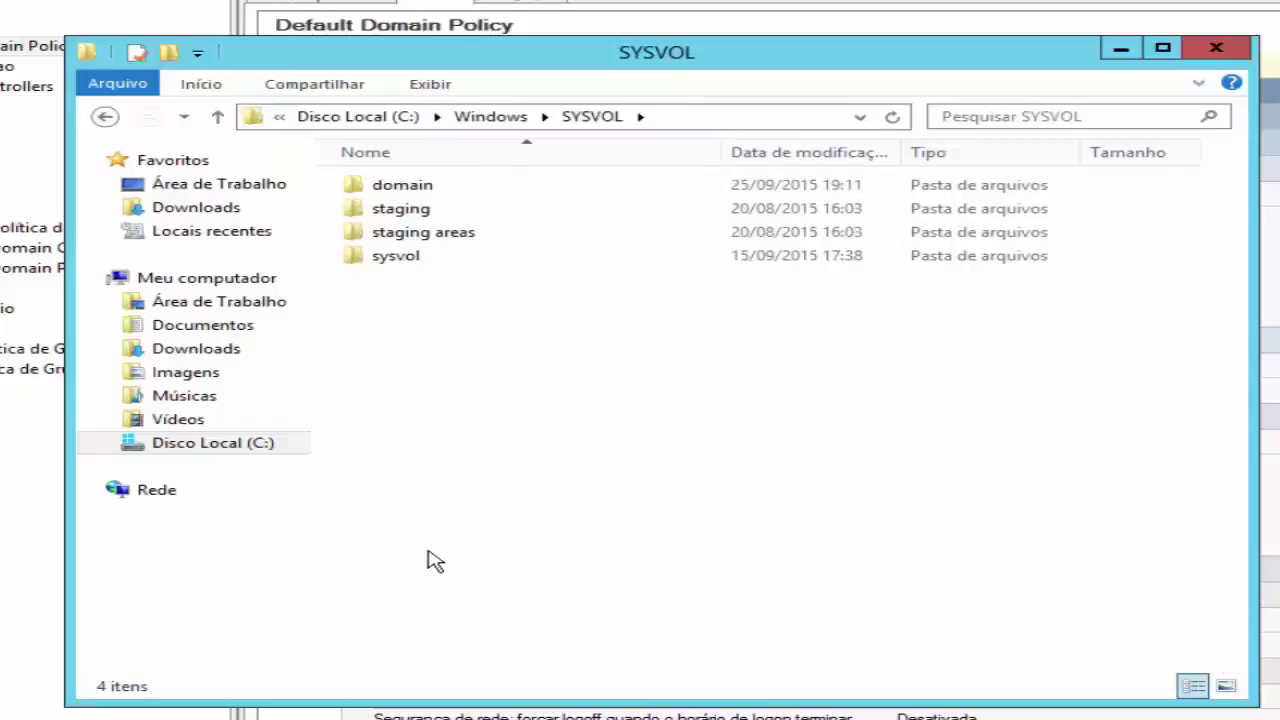
Step: Open domain\Policies, widen the name column to show the full folder names and select the {31B2F340-016D-11D2-945F-00C04FB984F9} folder
click(415, 195)
double_click(415, 195)
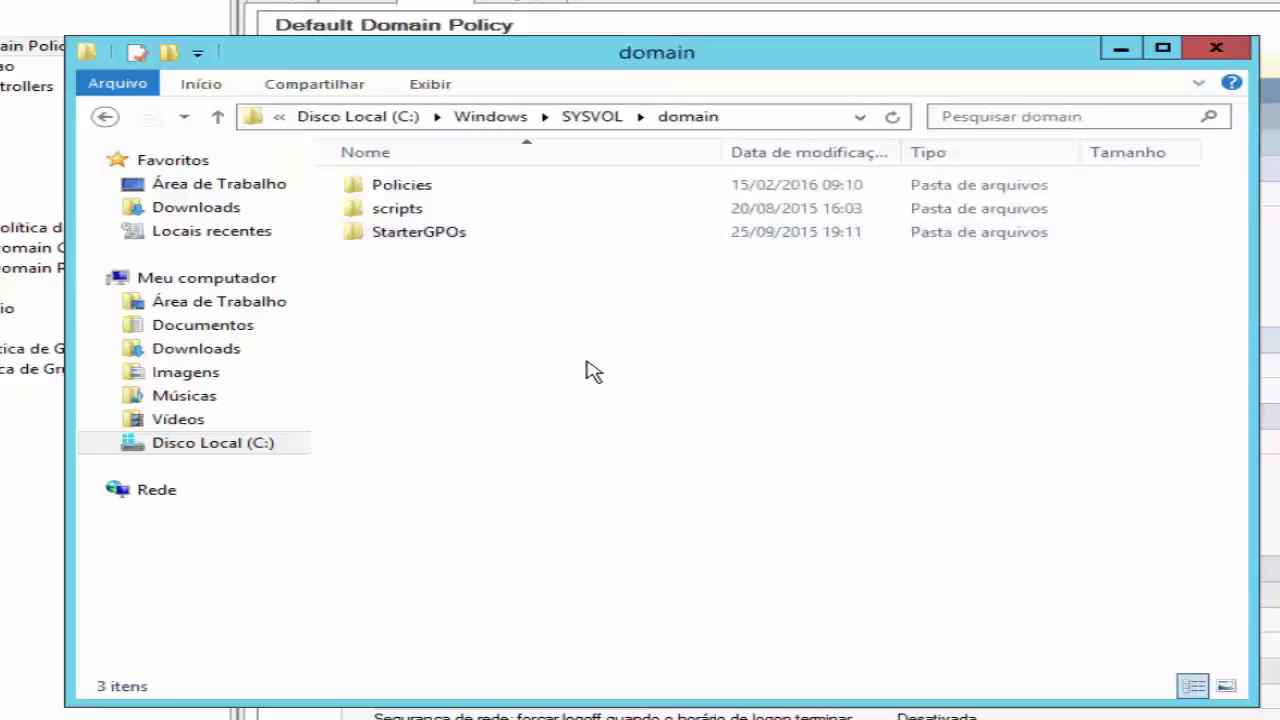
double_click(421, 190)
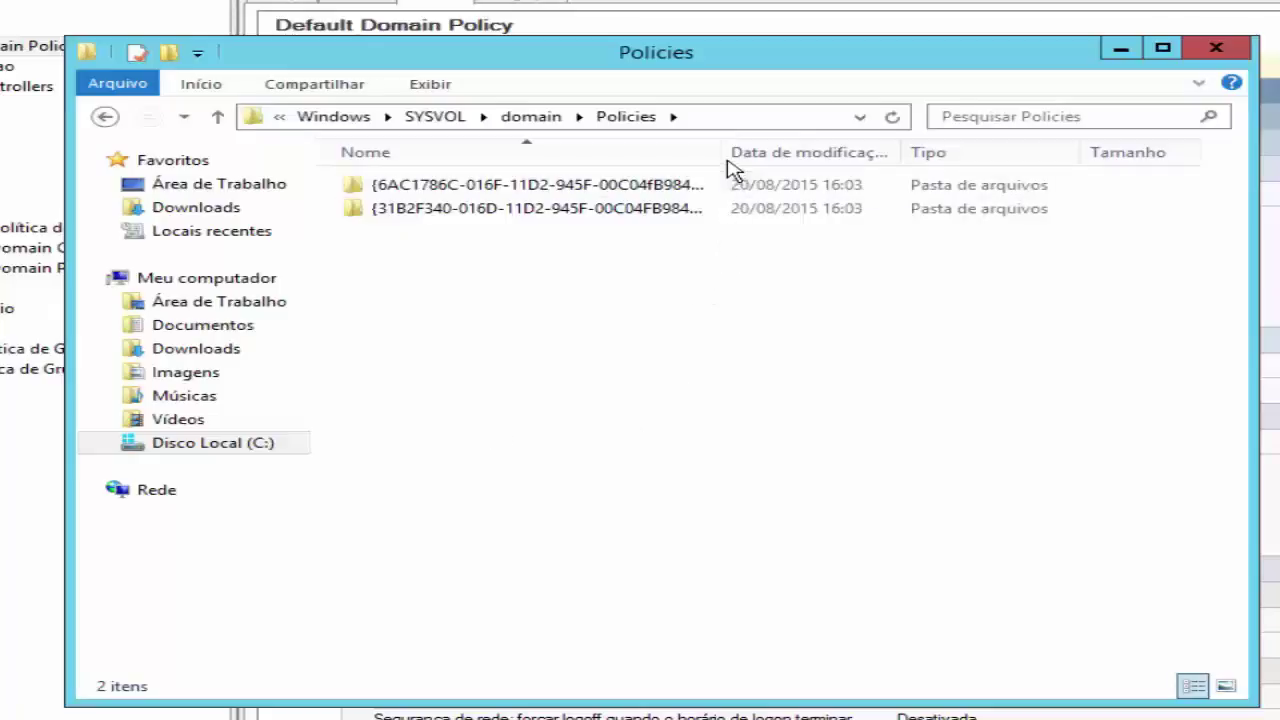
drag(722, 150, 823, 152)
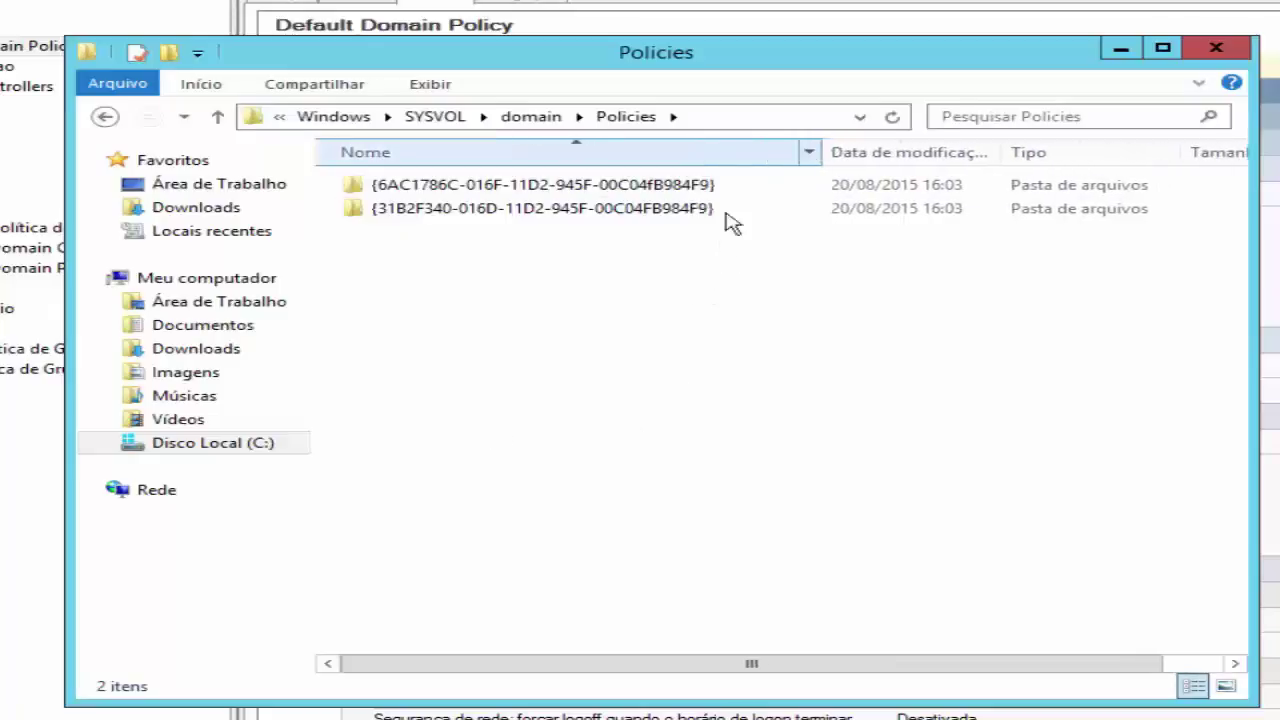
click(655, 213)
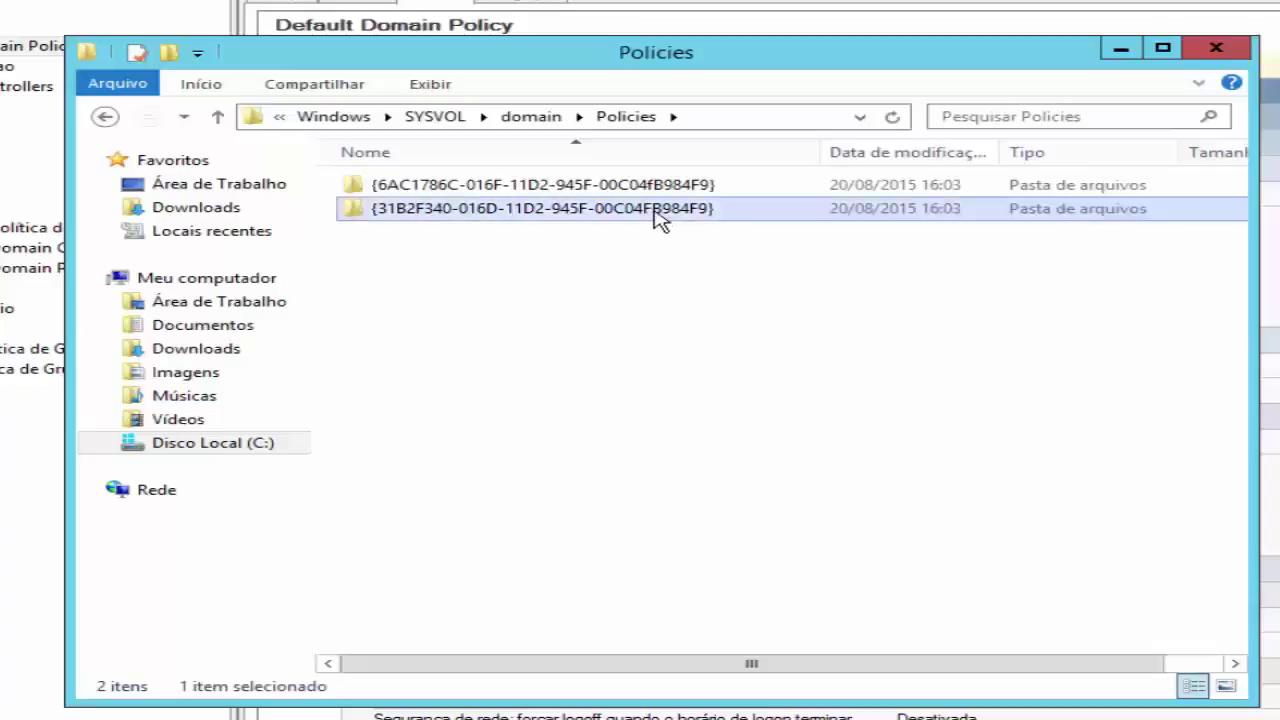
Step: Select the {6AC1786C-016F-11D2-945F-00C04fB984F9} folder, compare it with the GPOs listed under Objetos de Política de Grupo and return to the Policies folder
click(666, 187)
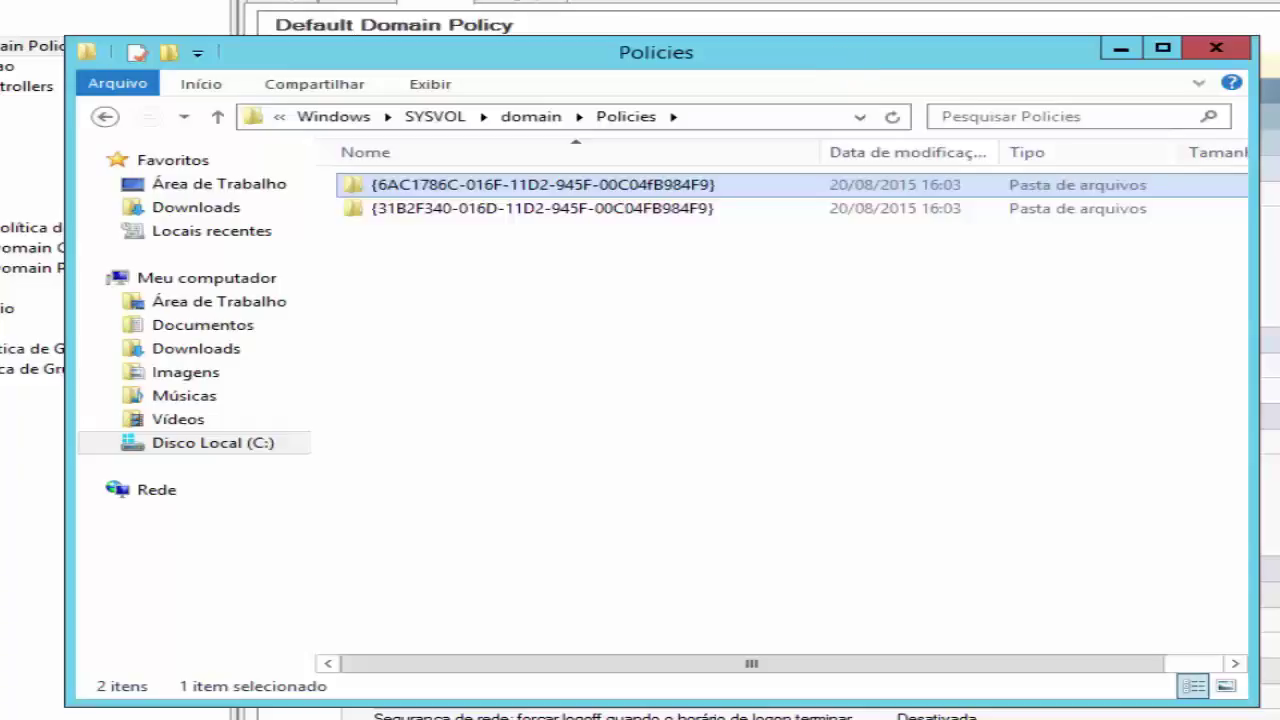
drag(843, 60, 891, 60)
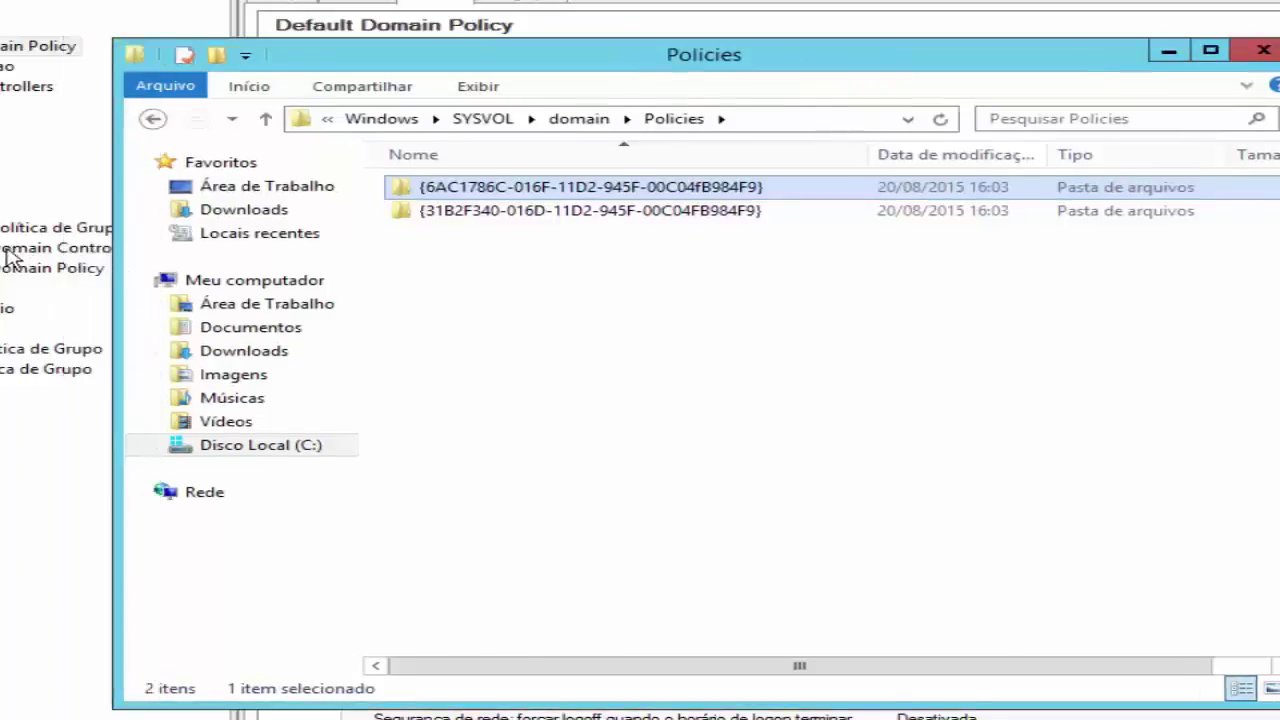
click(8, 249)
click(8, 270)
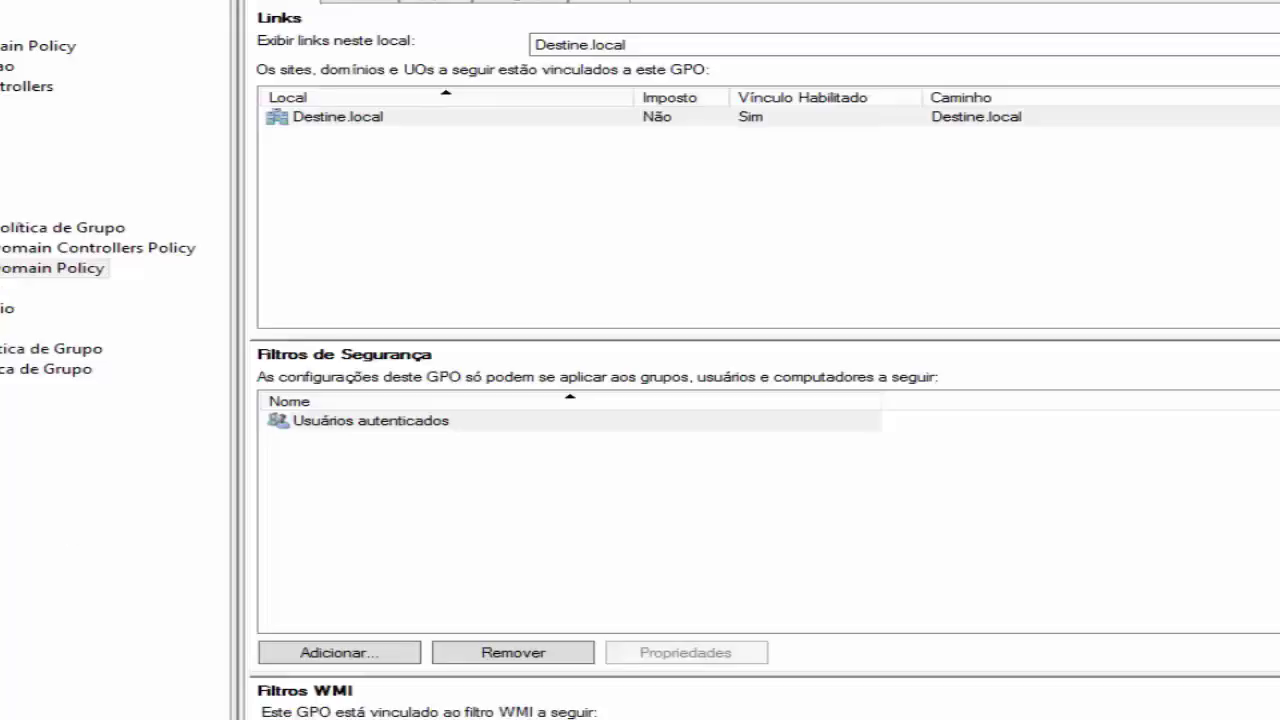
key(alt+Tab)
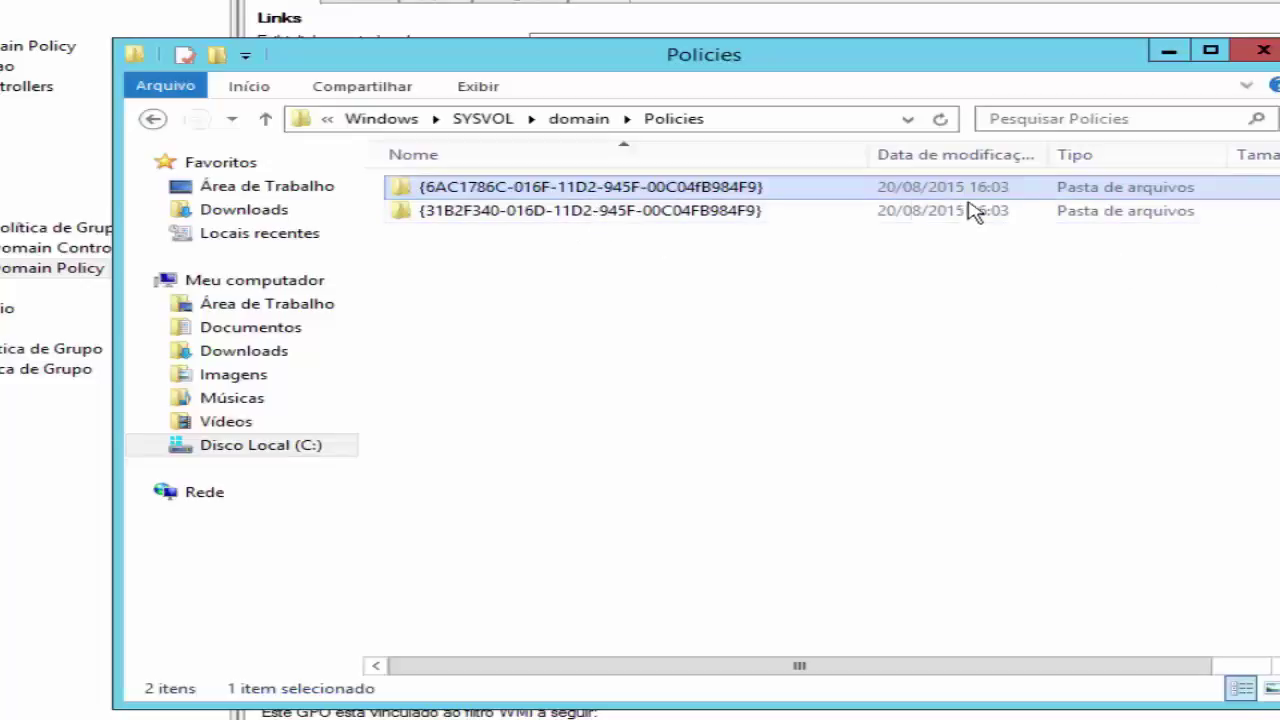
Step: Open the {6AC1786C-016F-11D2-945F-00C04fB984F9} policy folder and check its USER subfolder, returning to the policy folder
double_click(583, 194)
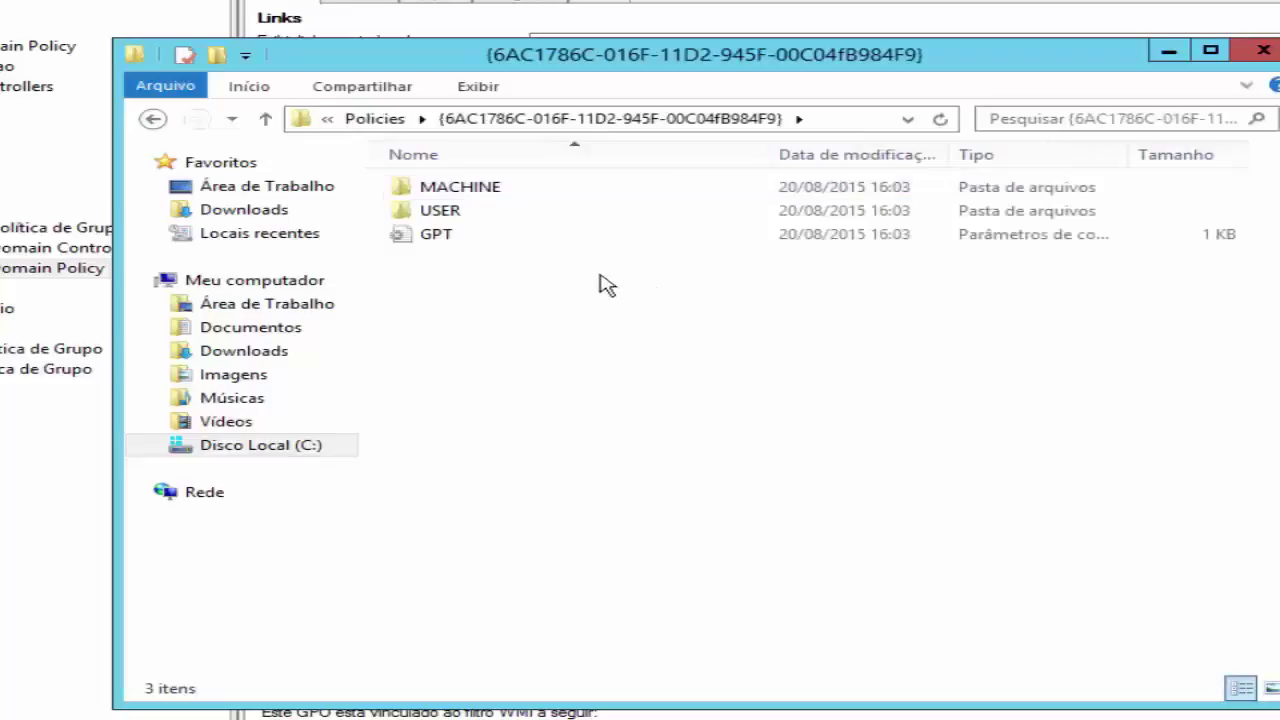
double_click(463, 210)
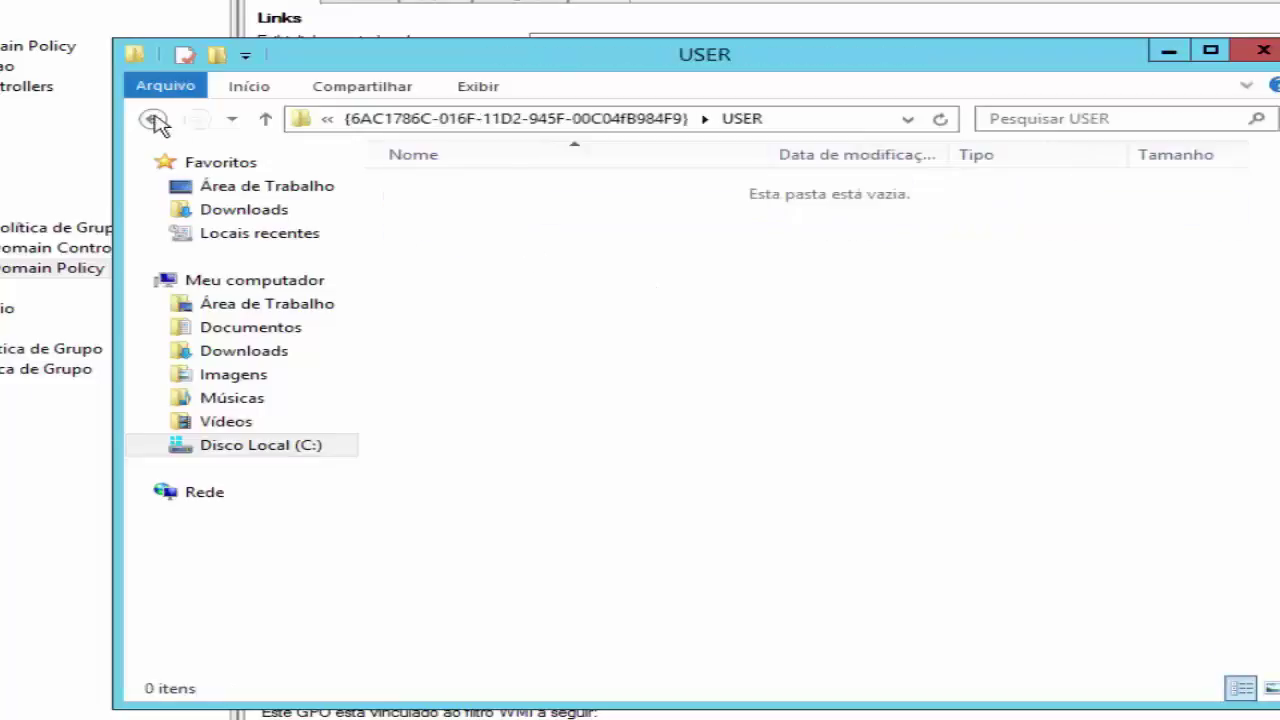
click(155, 119)
Step: Browse to MACHINE\Microsoft\Windows NT\SecEdit in the policy folder and open the GptTmpl file
click(488, 190)
double_click(488, 190)
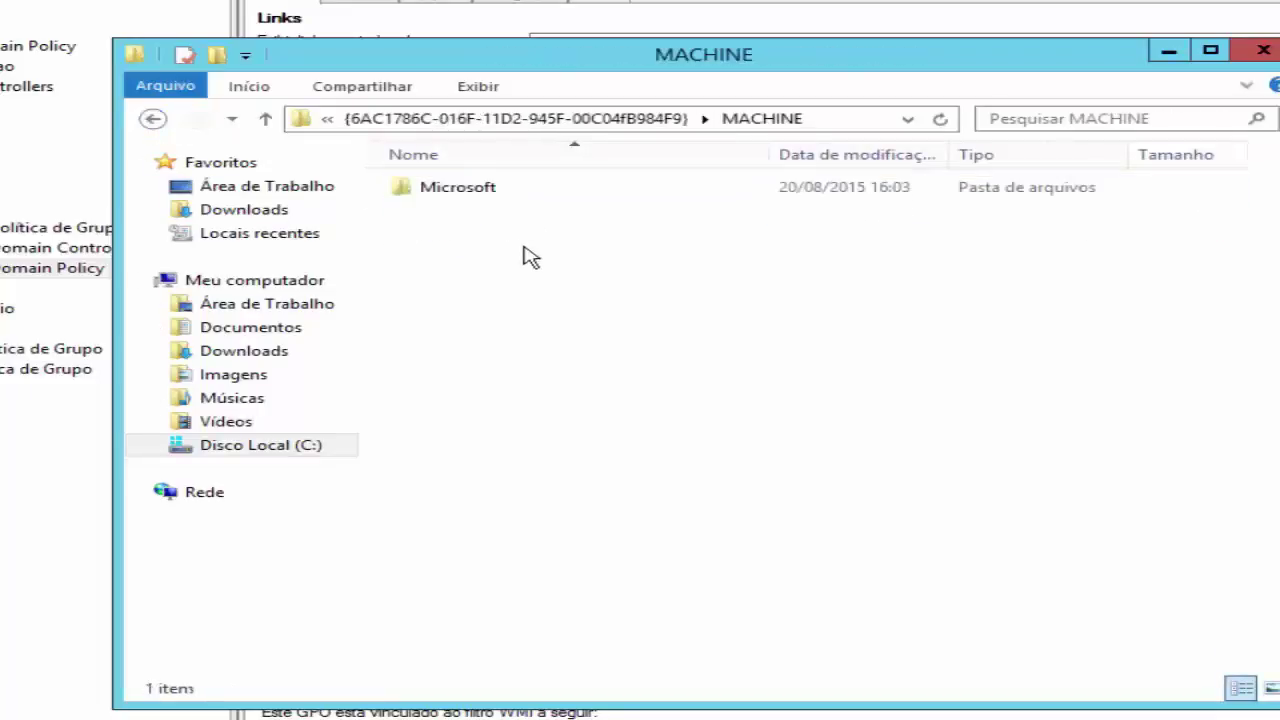
double_click(478, 198)
double_click(506, 200)
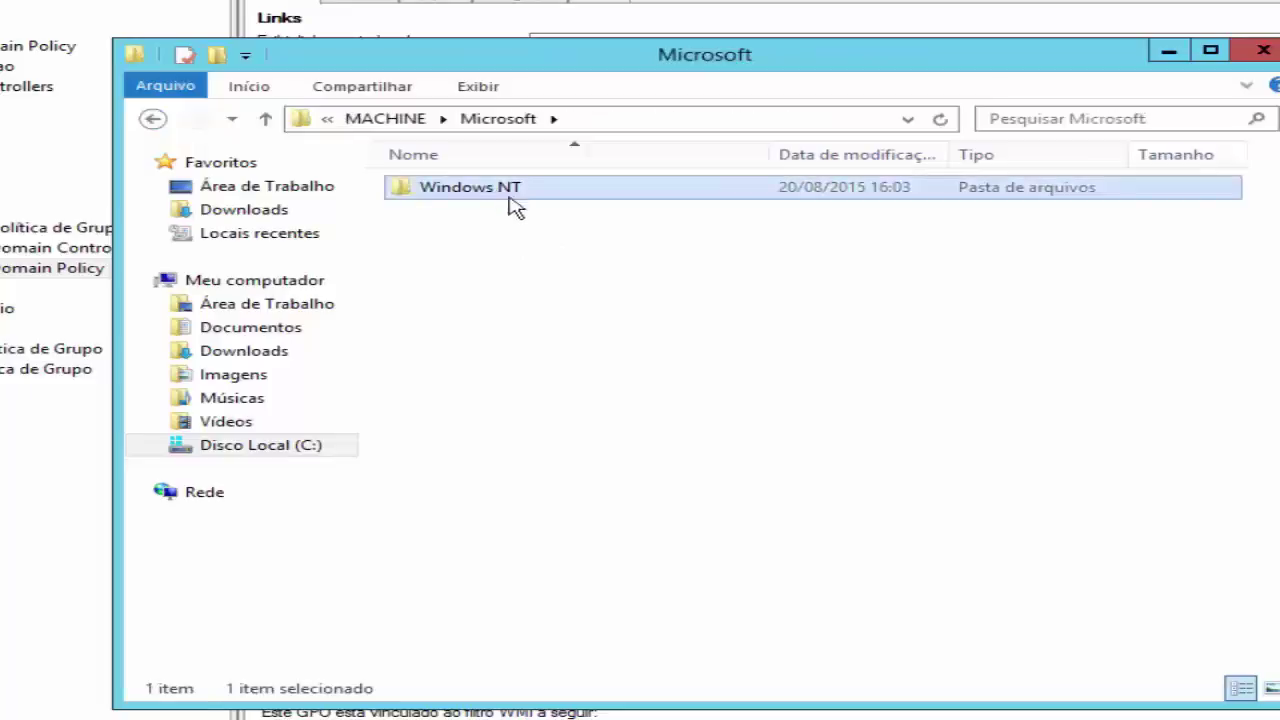
double_click(474, 194)
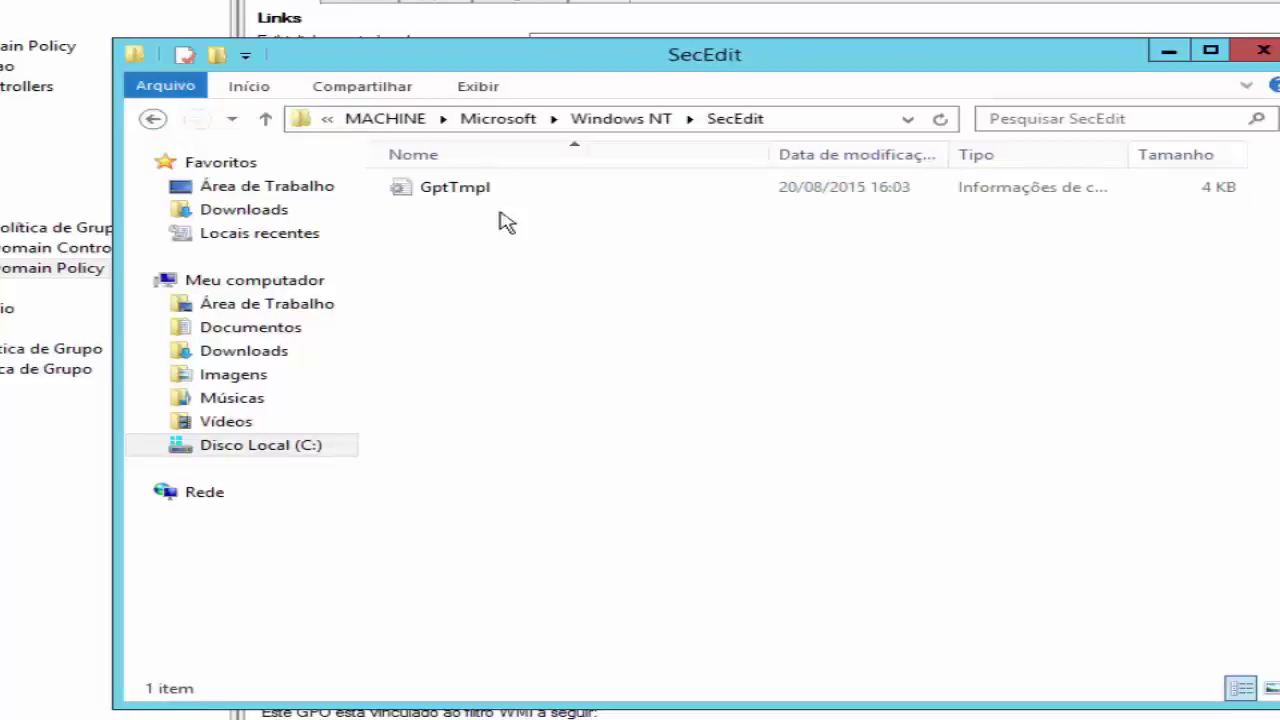
right_click(475, 197)
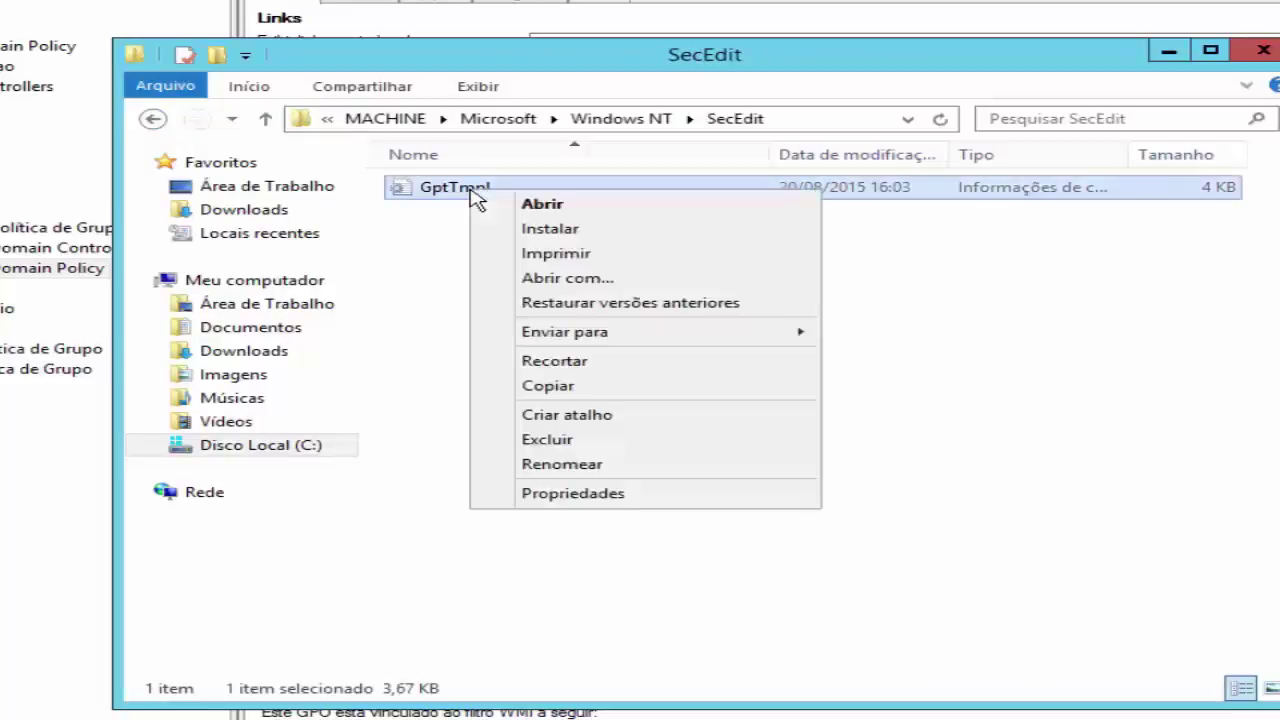
click(556, 211)
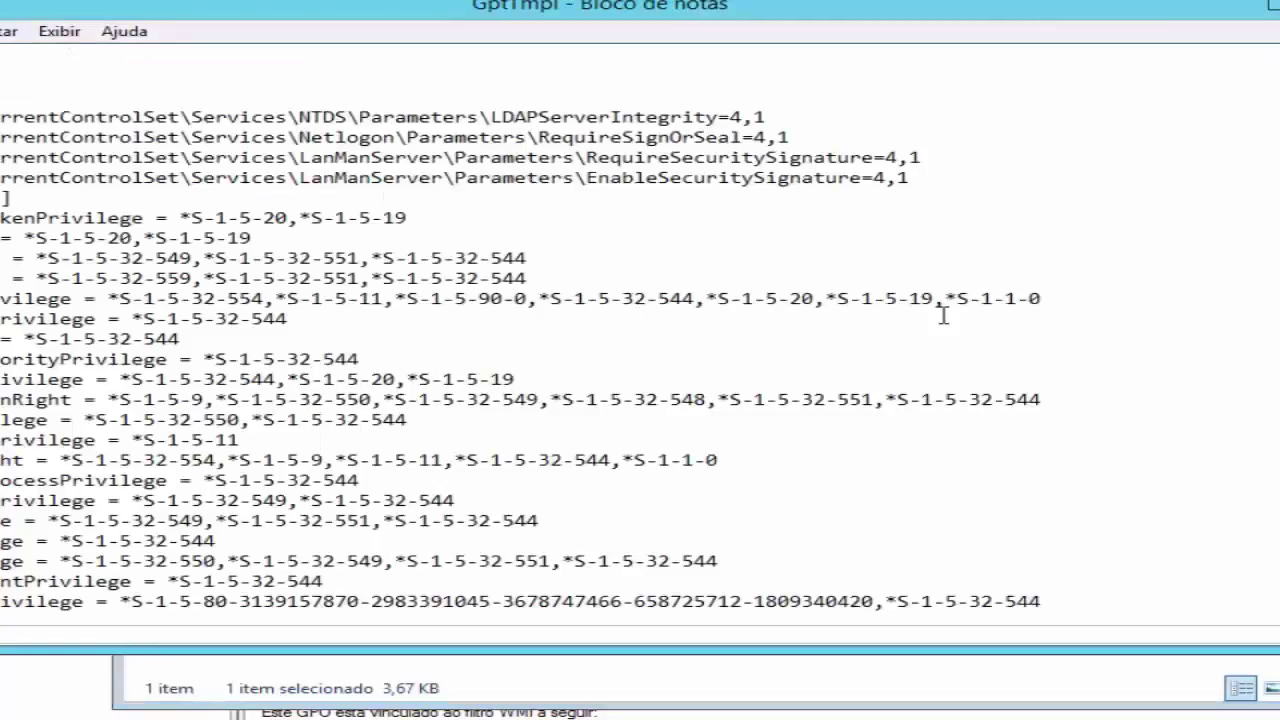
Step: Examine the registry values, privilege rights and version sections throughout the GptTmpl file
scroll(943, 315, down, 3)
scroll(943, 280, up, 3)
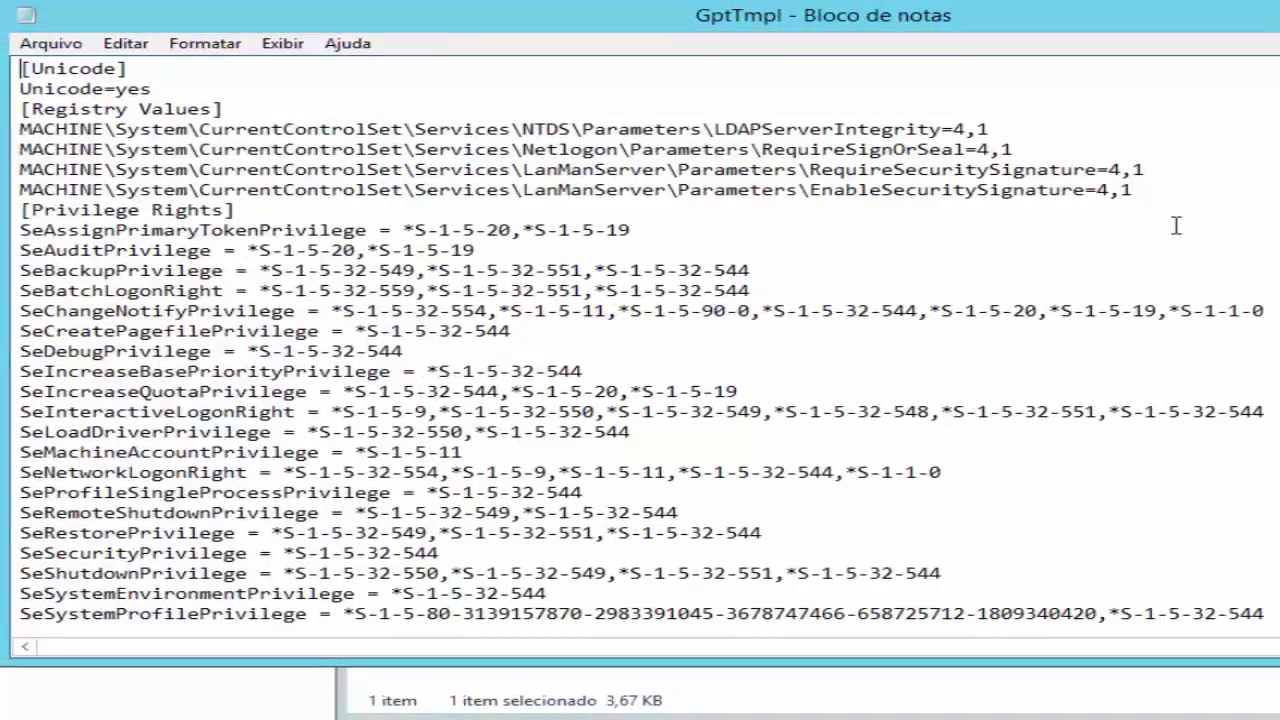
scroll(1176, 224, down, 1)
scroll(1176, 224, down, 2)
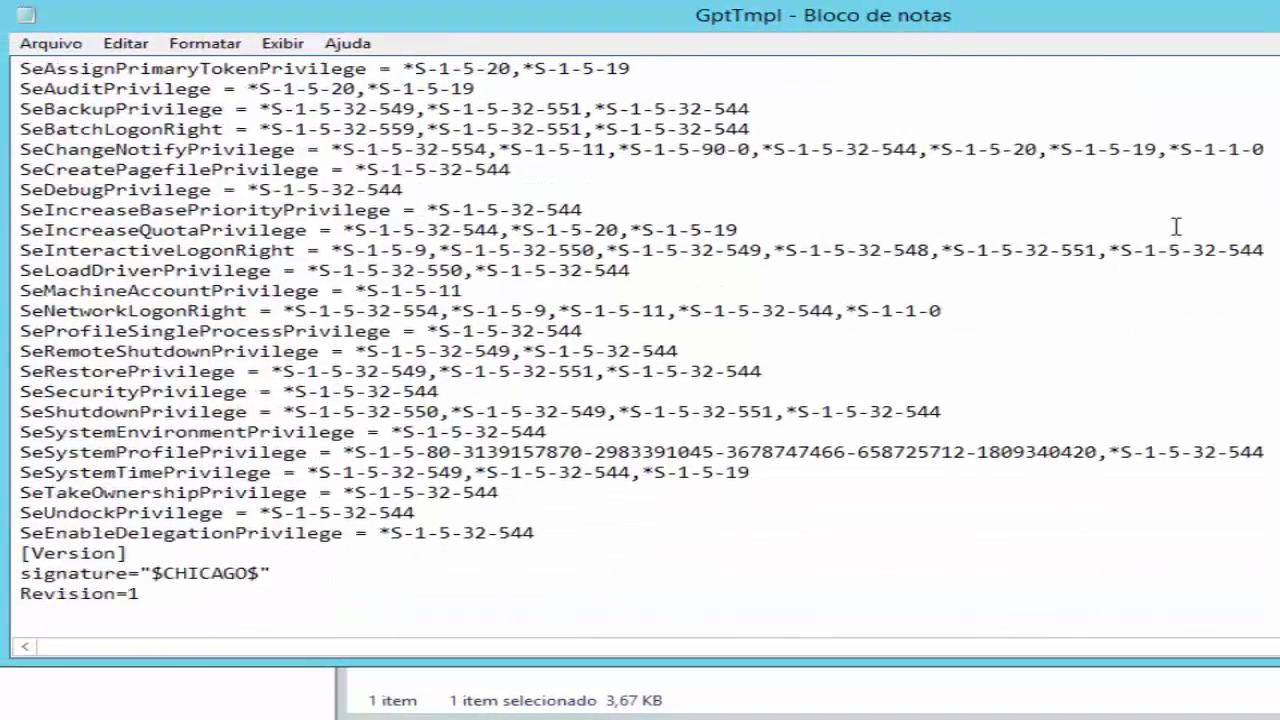
scroll(1176, 226, up, 3)
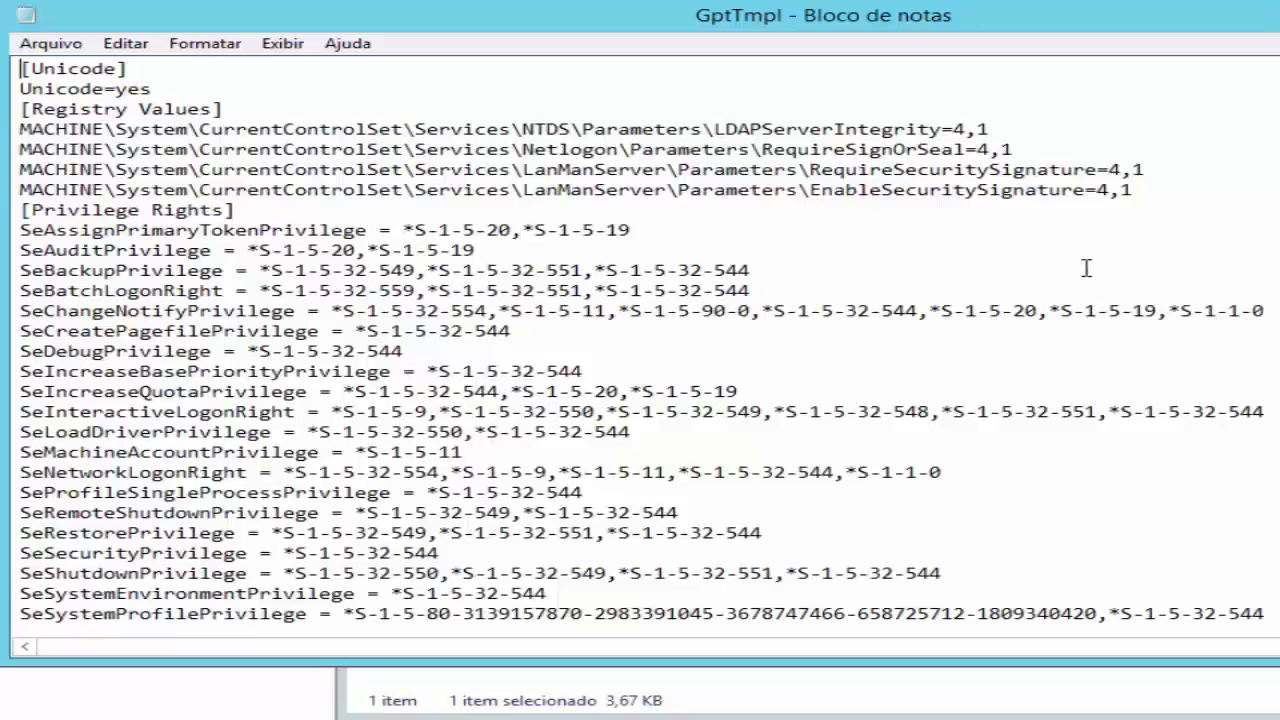
scroll(1090, 248, down, 1)
scroll(1093, 248, down, 2)
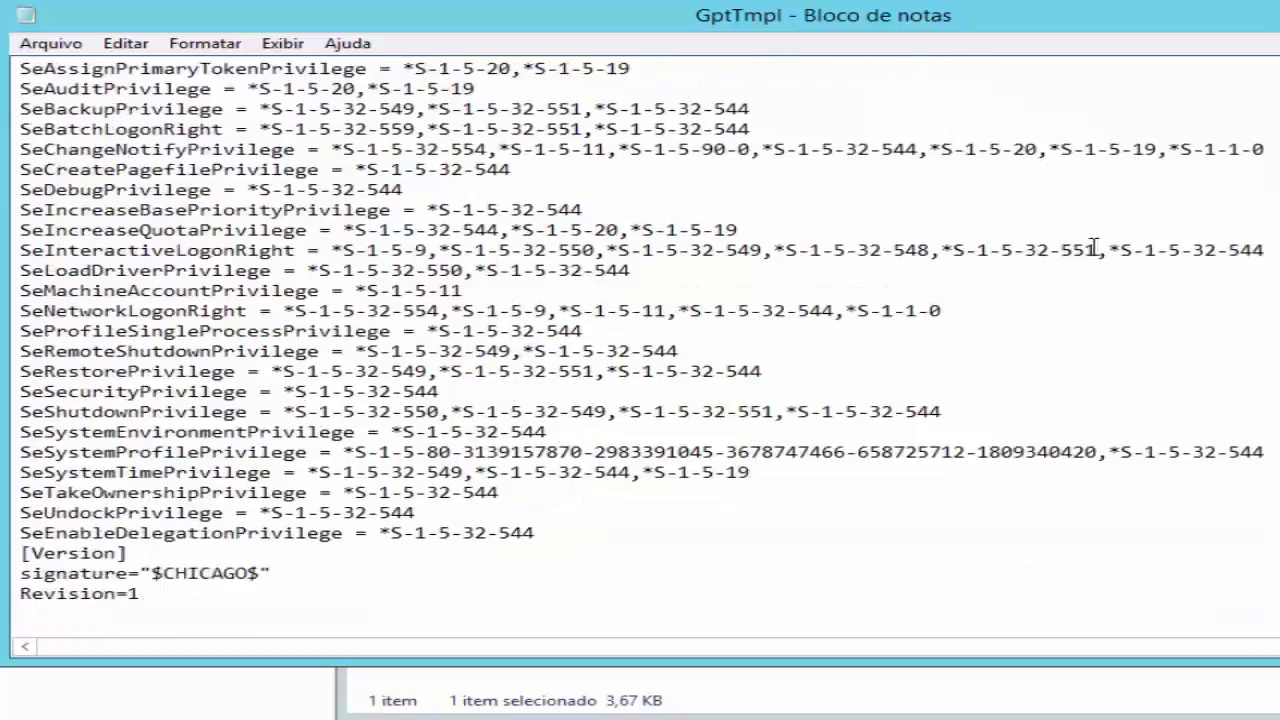
scroll(1137, 228, up, 3)
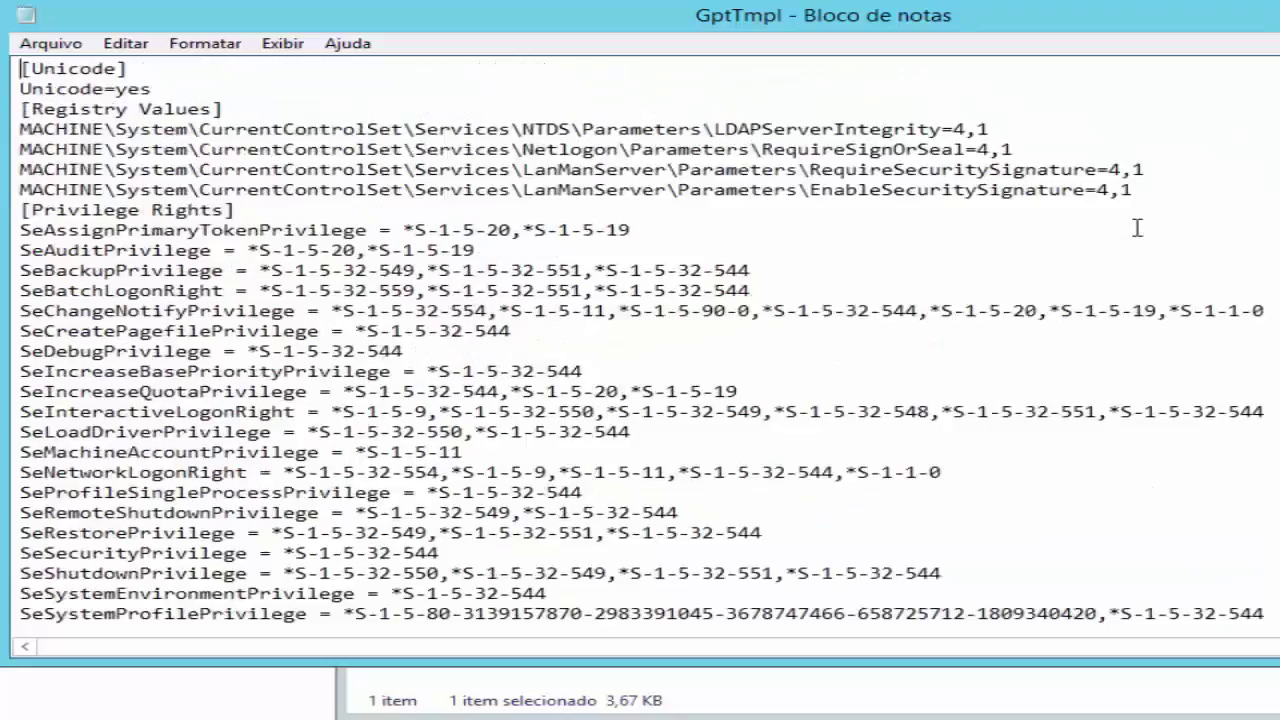
scroll(1140, 227, down, 3)
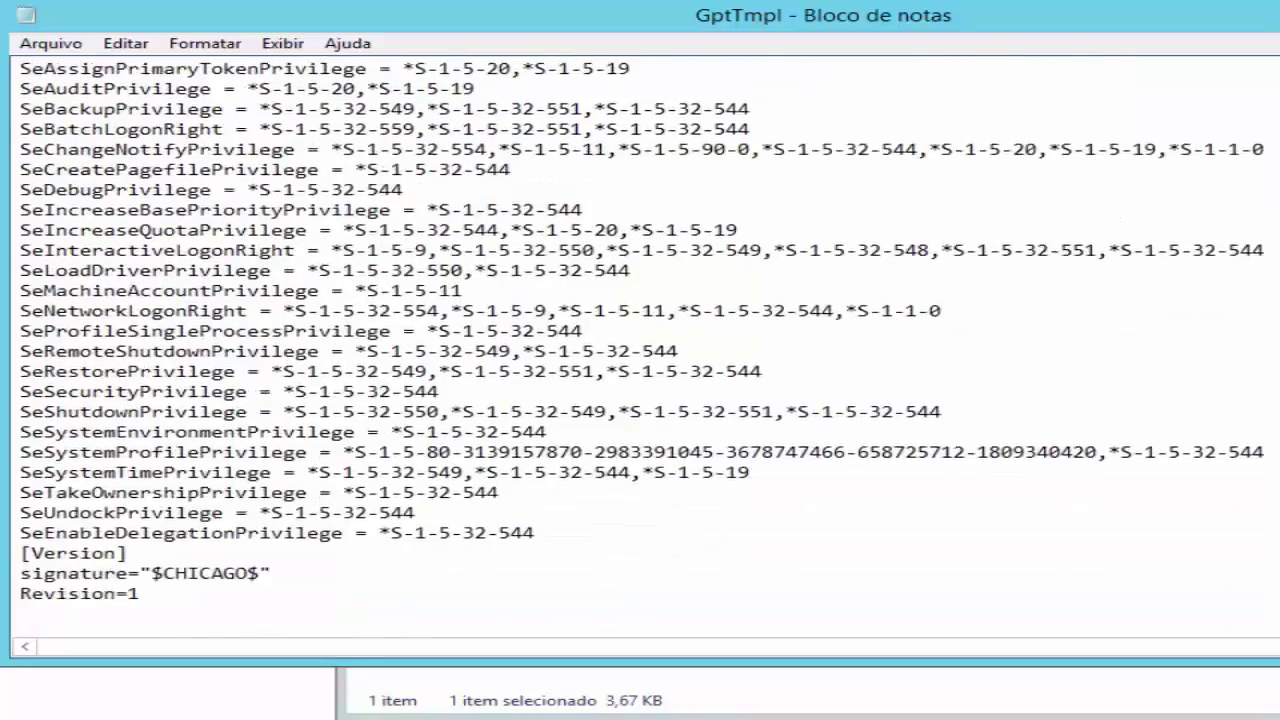
scroll(1020, 460, up, 3)
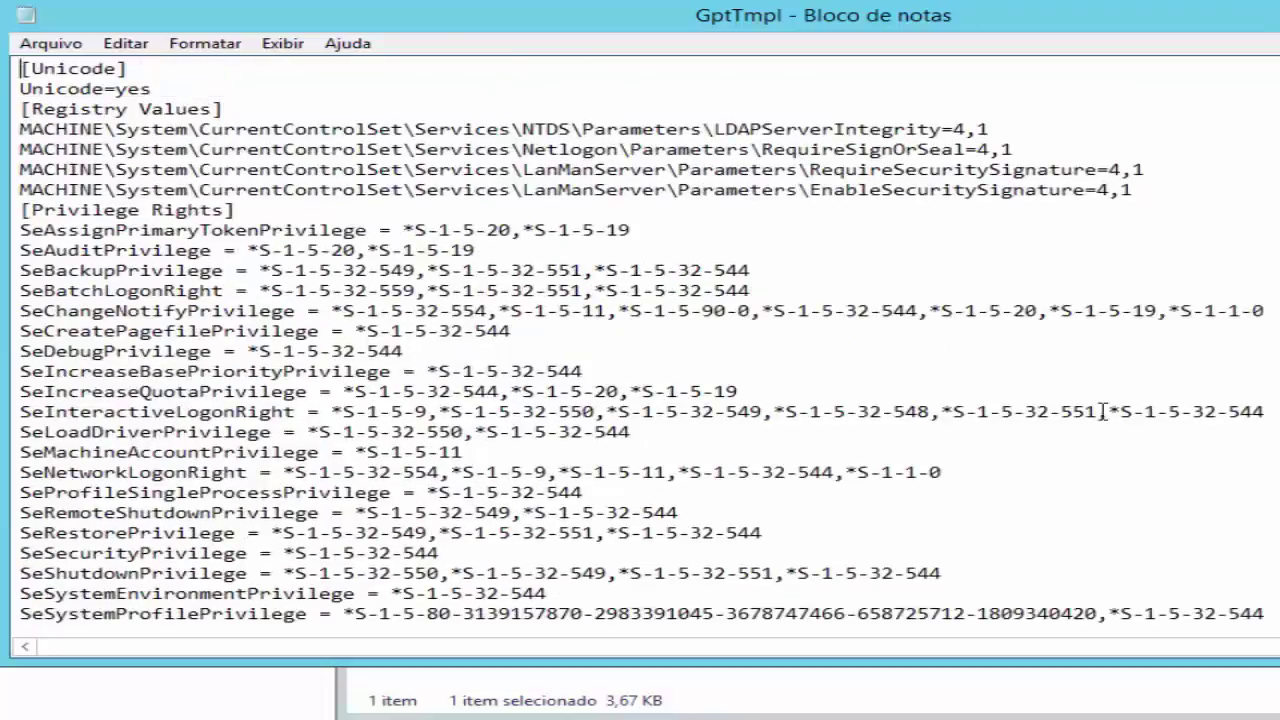
Step: Close the GptTmpl file and go back up to the Policies folder
key(alt+F4)
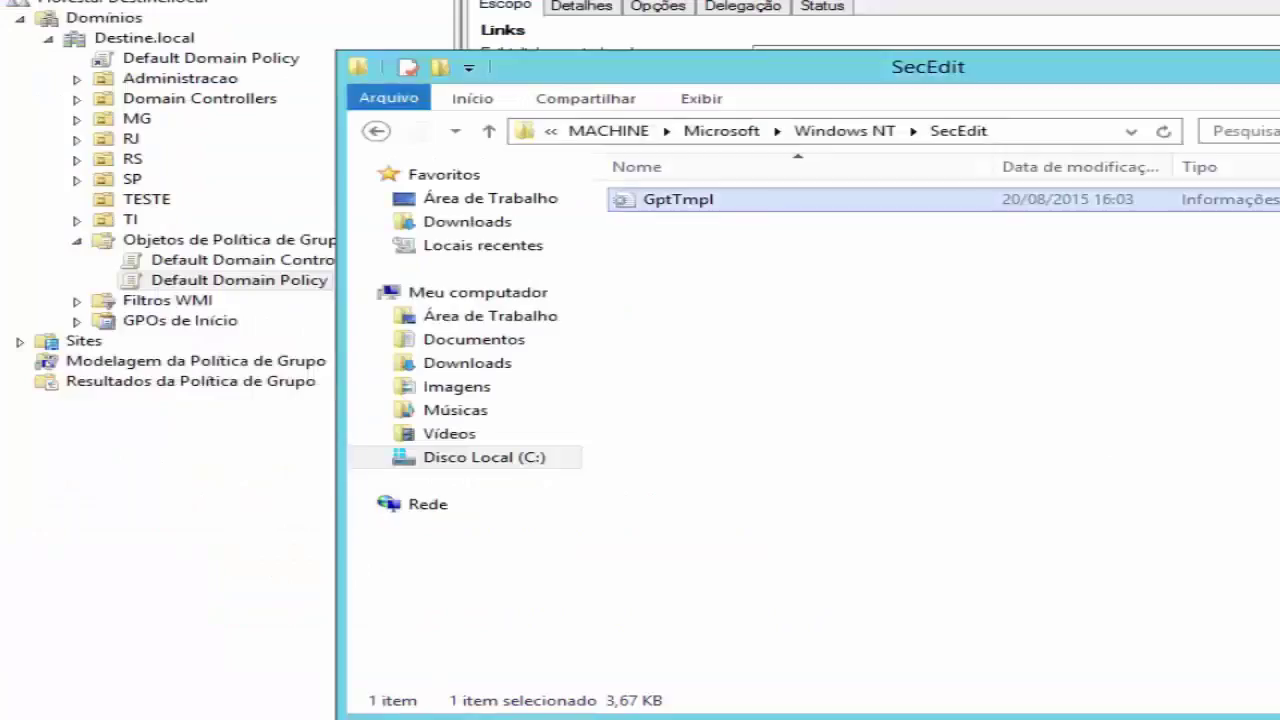
click(376, 131)
click(376, 131)
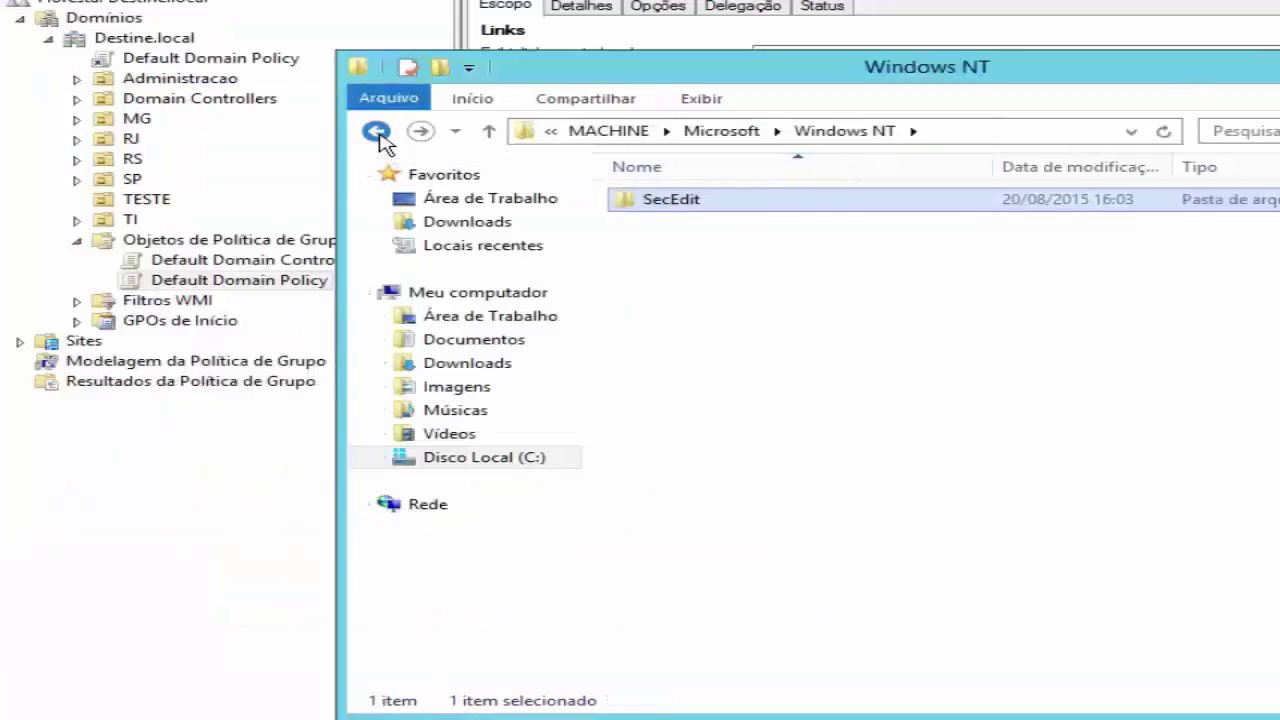
click(376, 131)
click(376, 131)
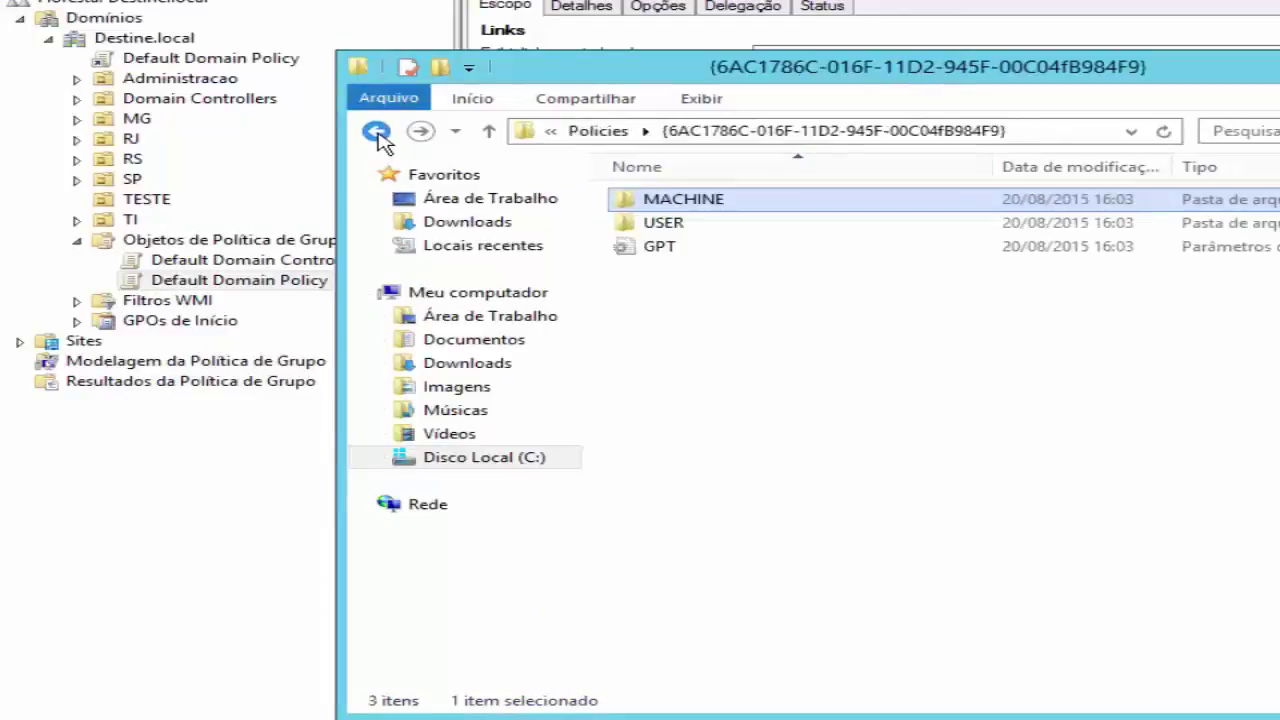
click(376, 131)
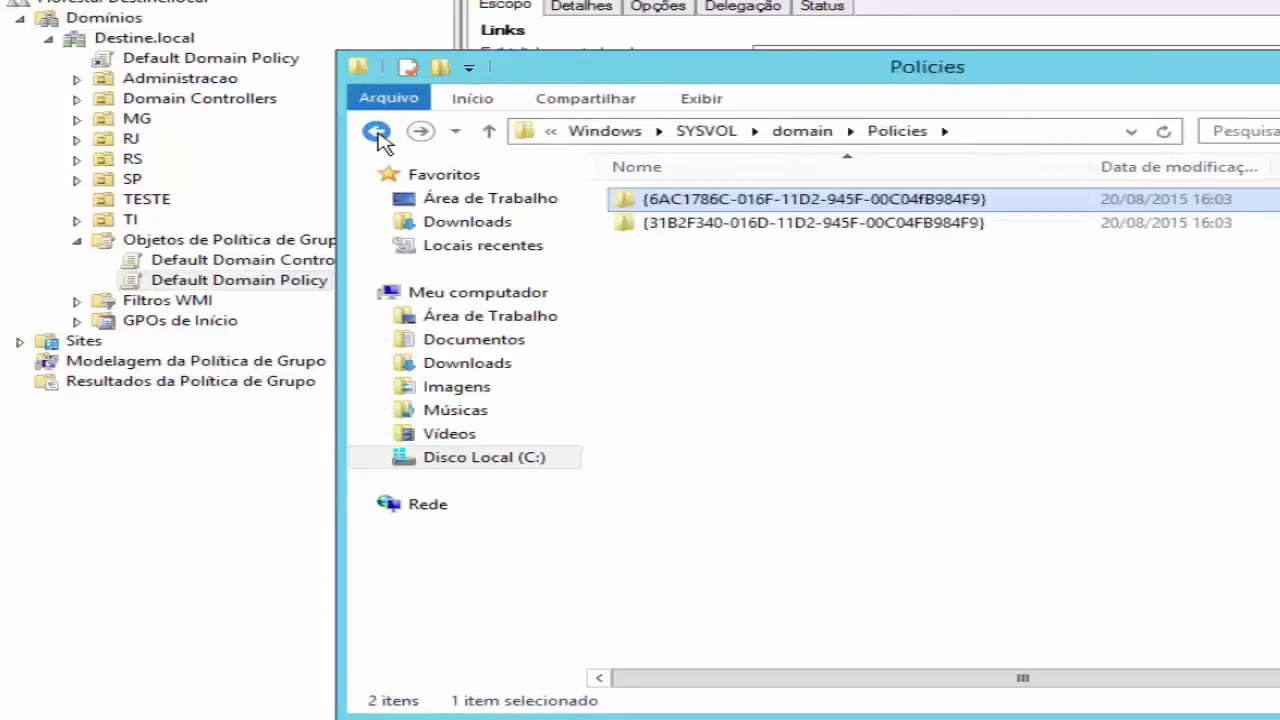
Step: Open GptTmpl from MACHINE\Microsoft\Windows NT\SecEdit in the {31B2F340-016D-11D2-945F-00C04FB984F9} folder to read its password and Kerberos settings
double_click(737, 229)
double_click(686, 202)
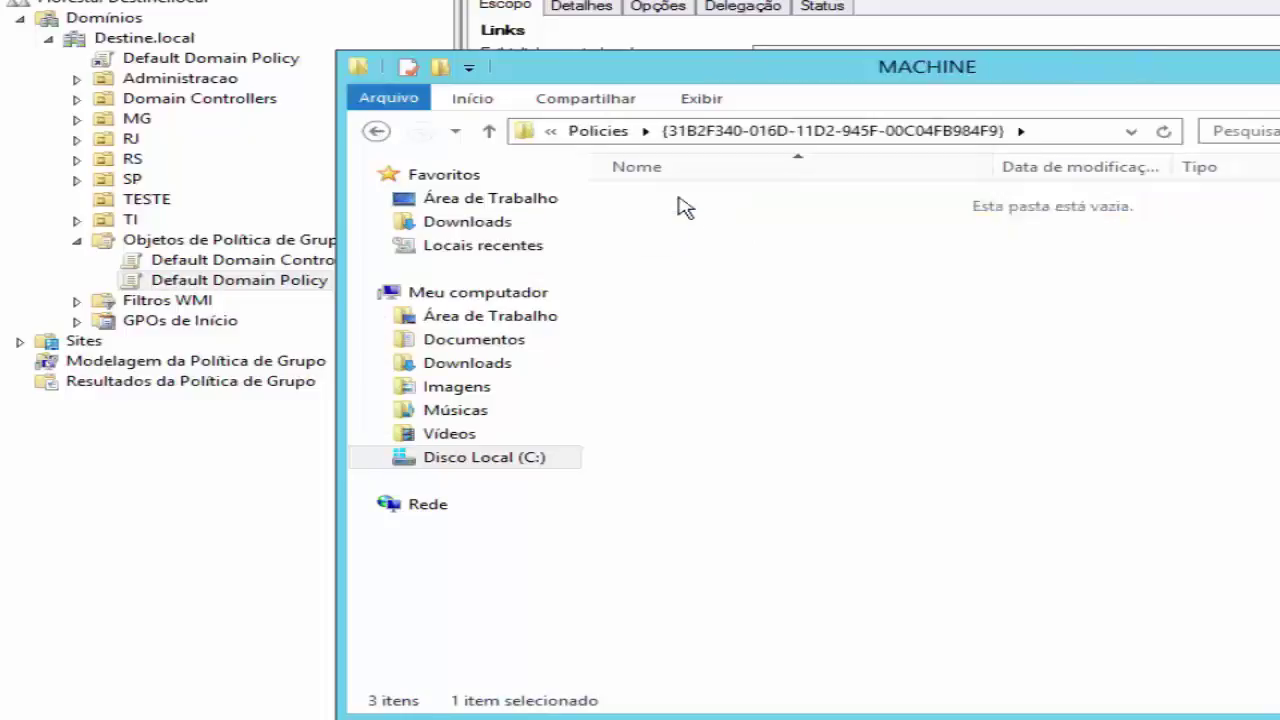
click(681, 205)
double_click(681, 203)
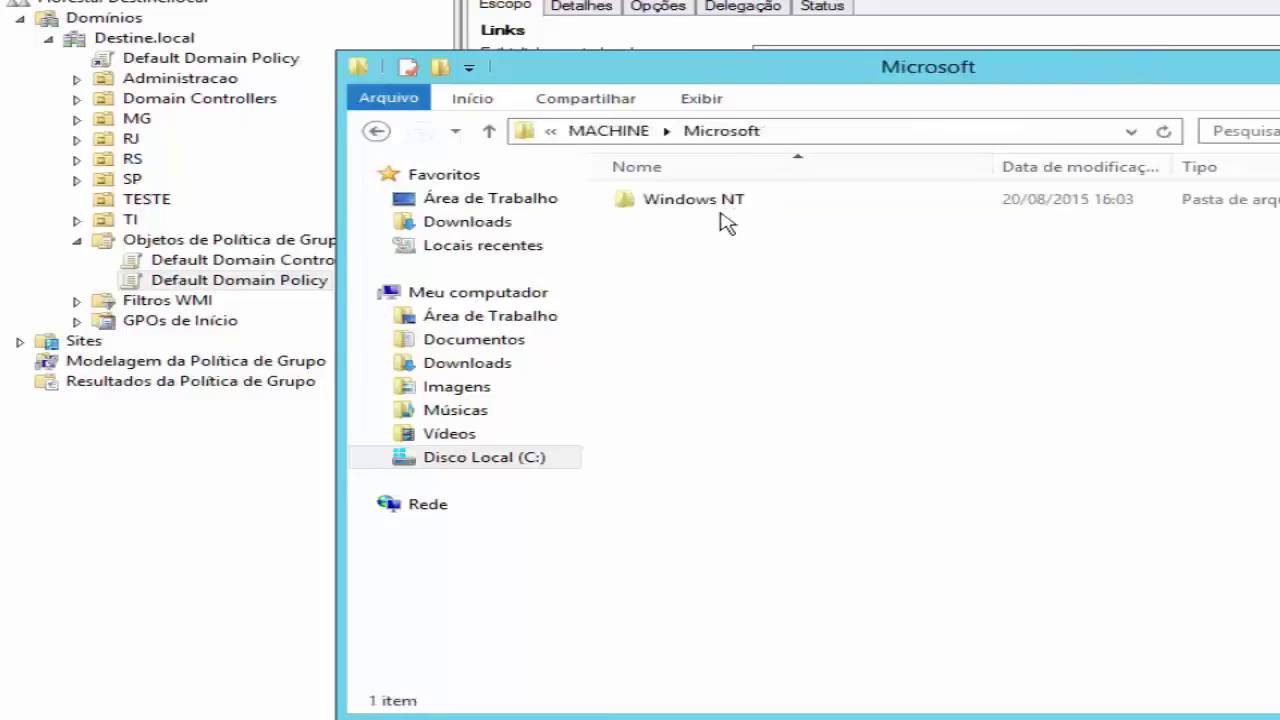
double_click(714, 209)
double_click(686, 203)
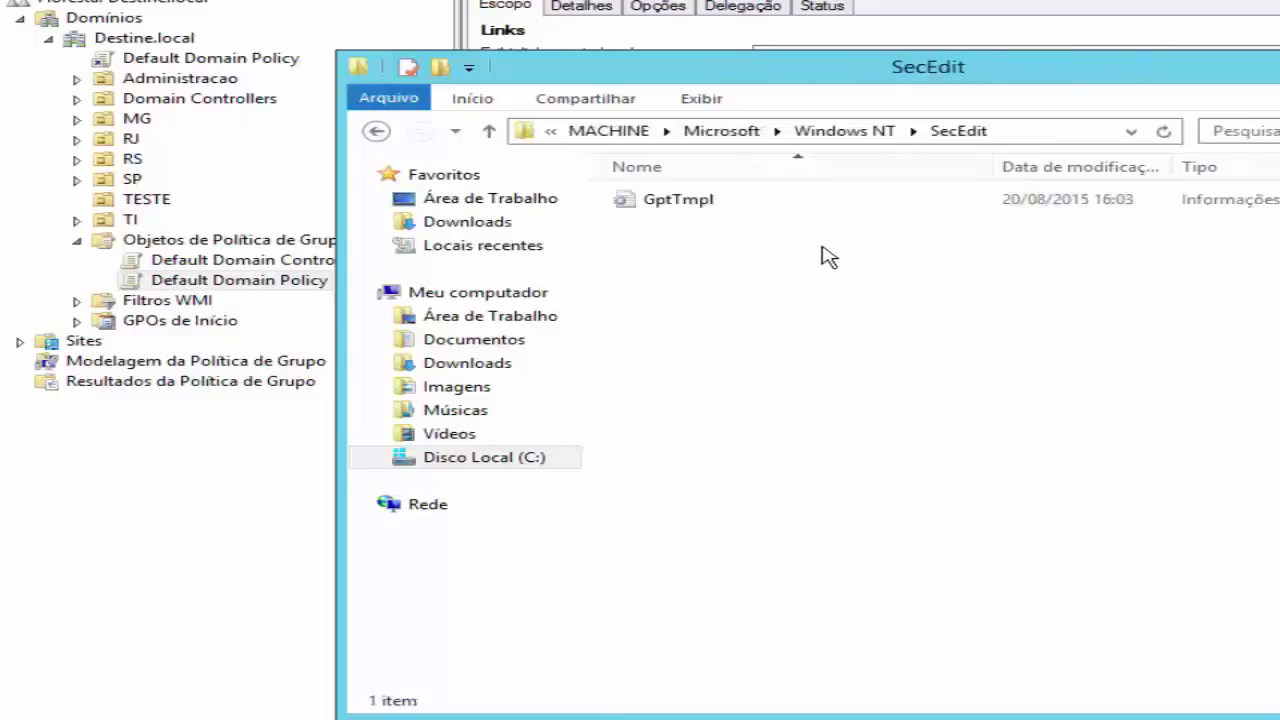
double_click(708, 203)
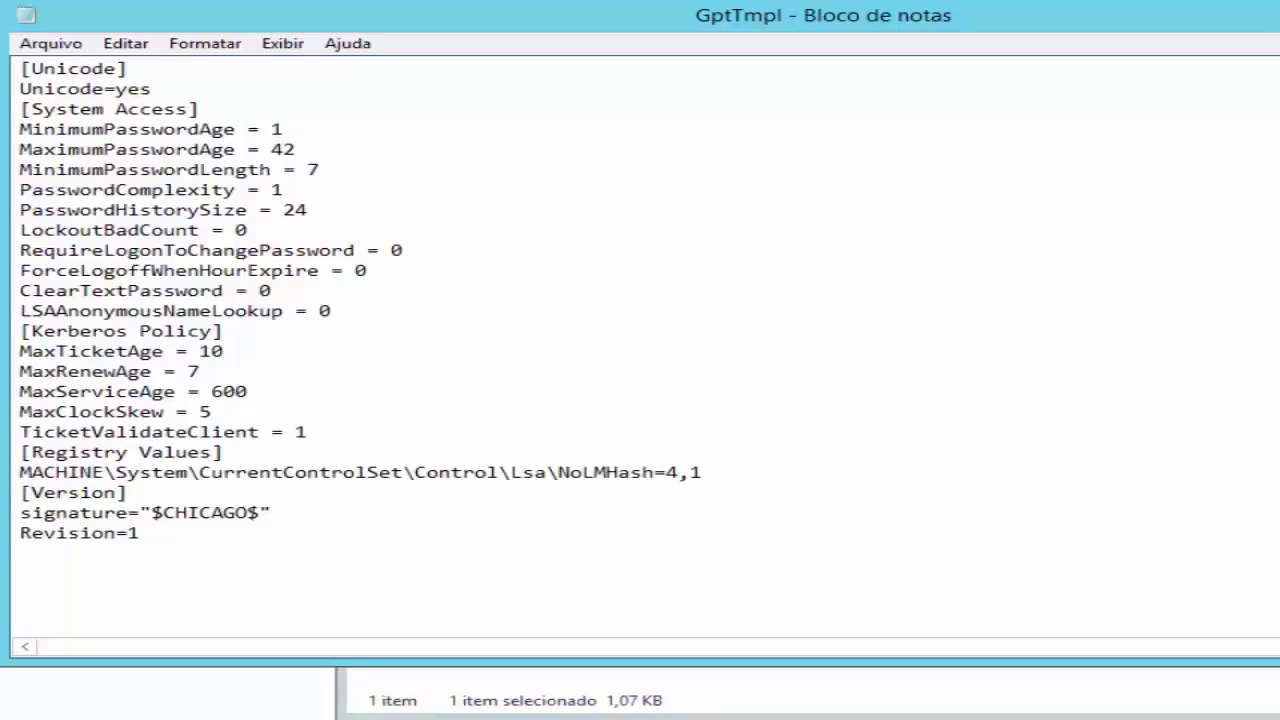
Step: Close the Default Domain Policy's GptTmpl file and navigate back through Policies to the C:\Windows folder
key(alt+F4)
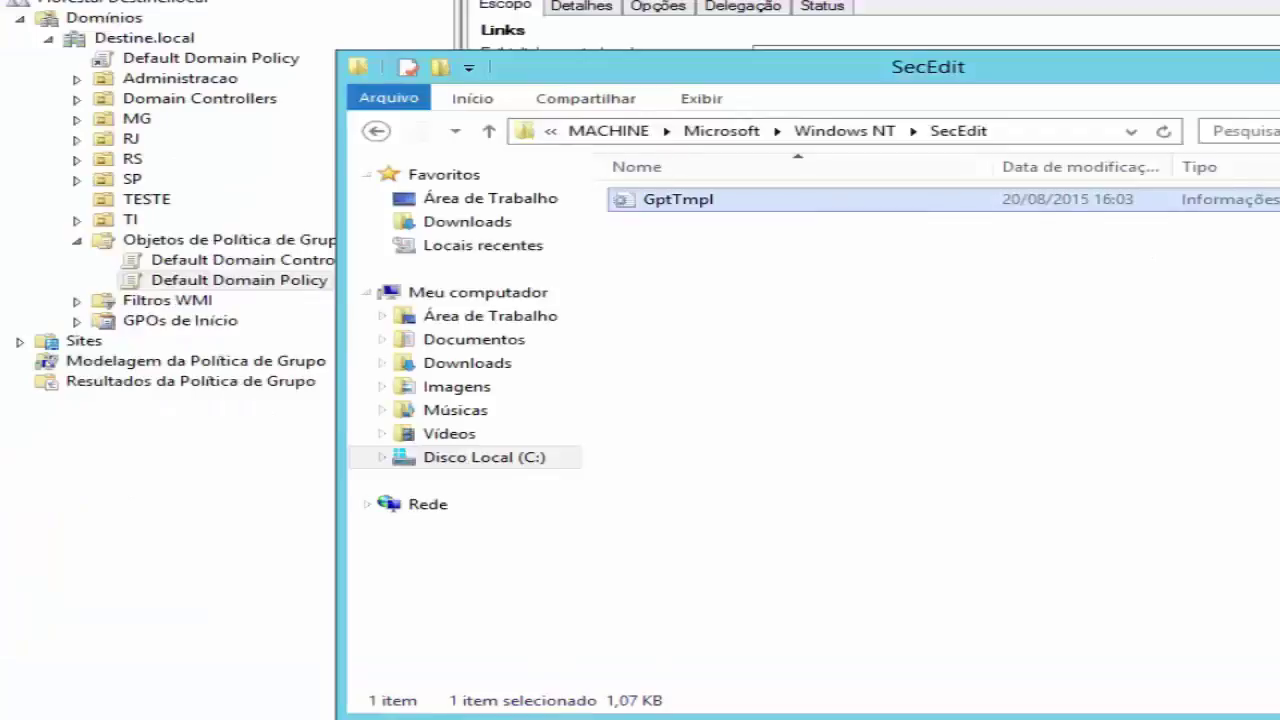
click(376, 131)
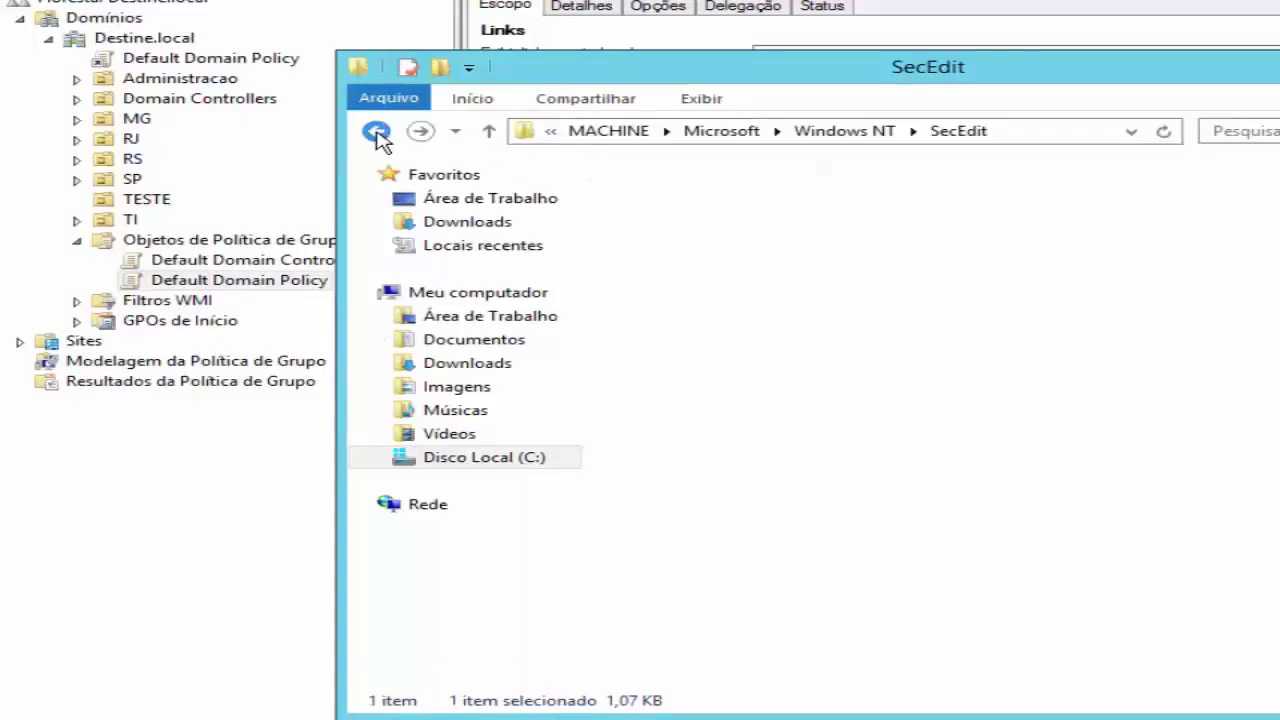
click(376, 131)
click(709, 131)
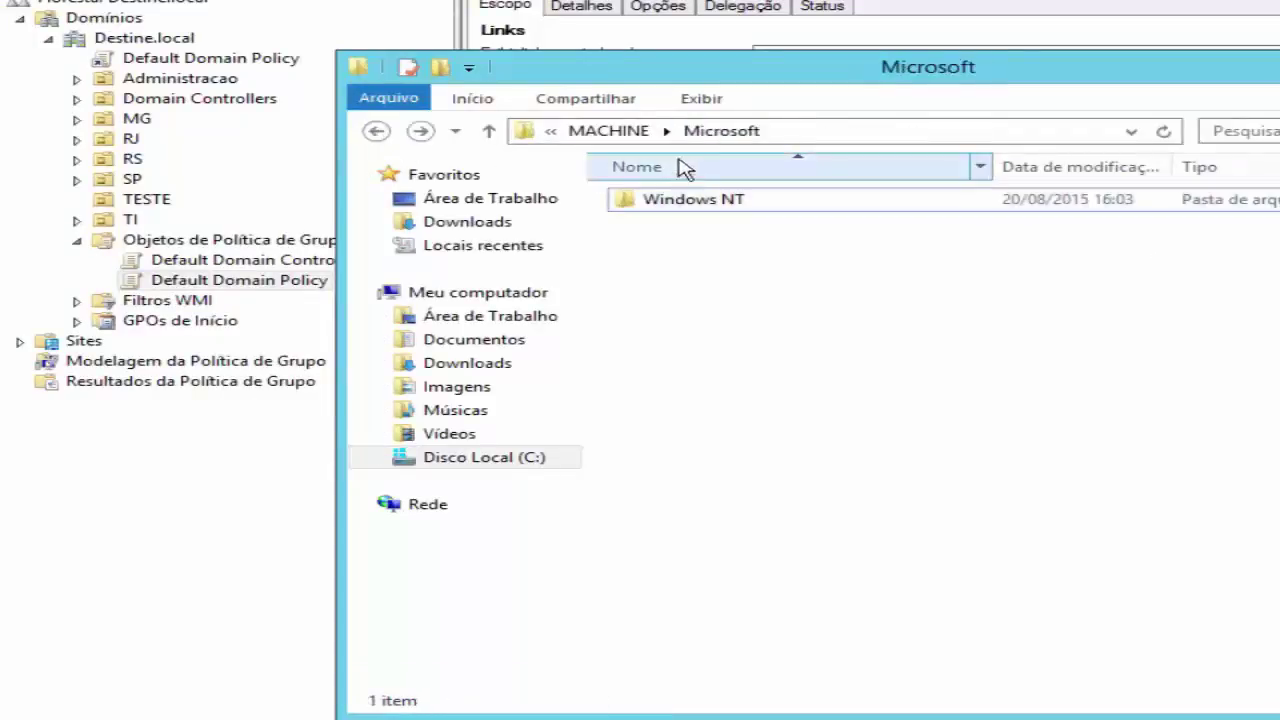
click(633, 134)
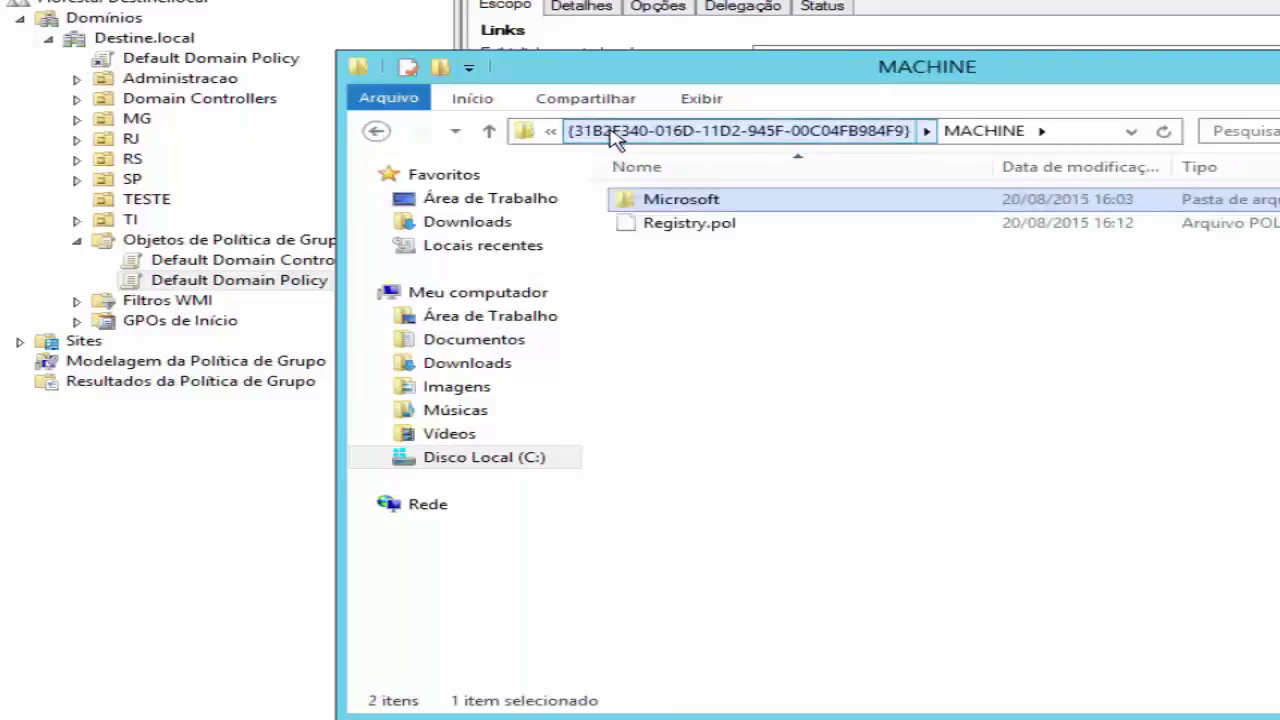
click(600, 134)
click(595, 134)
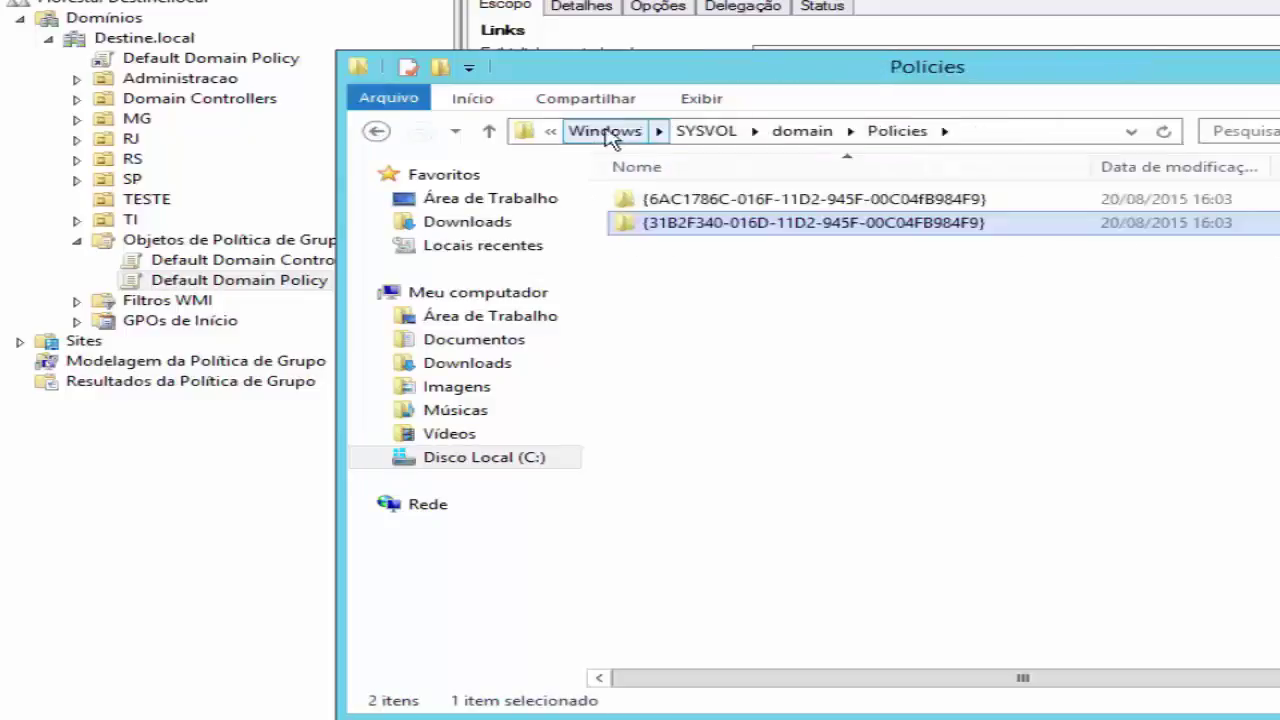
click(628, 138)
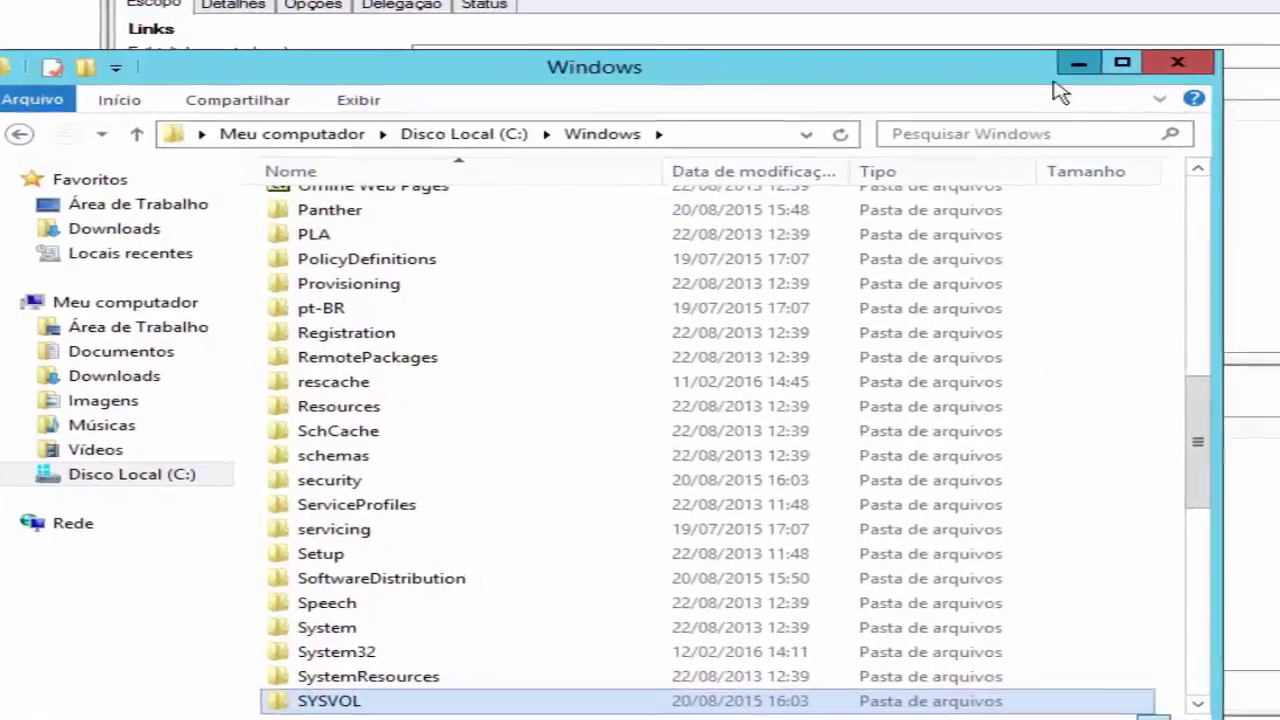
Step: Minimize File Explorer and display the Group Policy objects linked to the Destine.local domain
click(1078, 62)
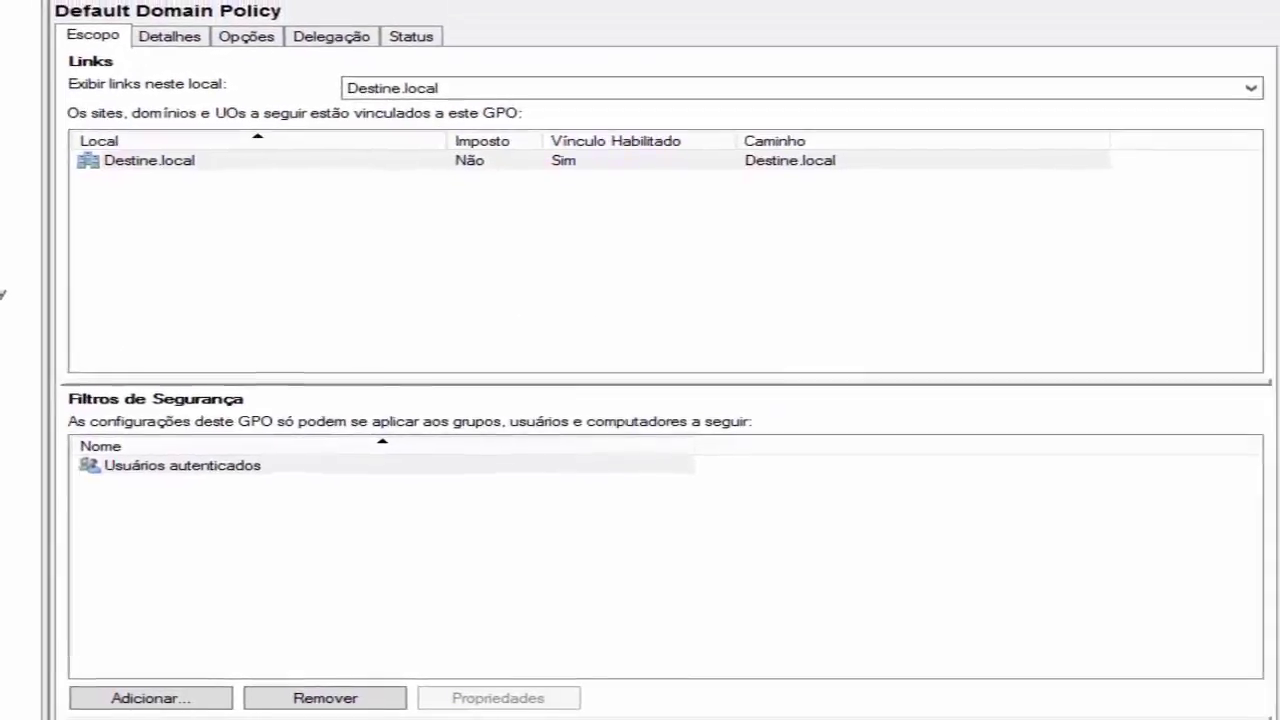
key(Up)
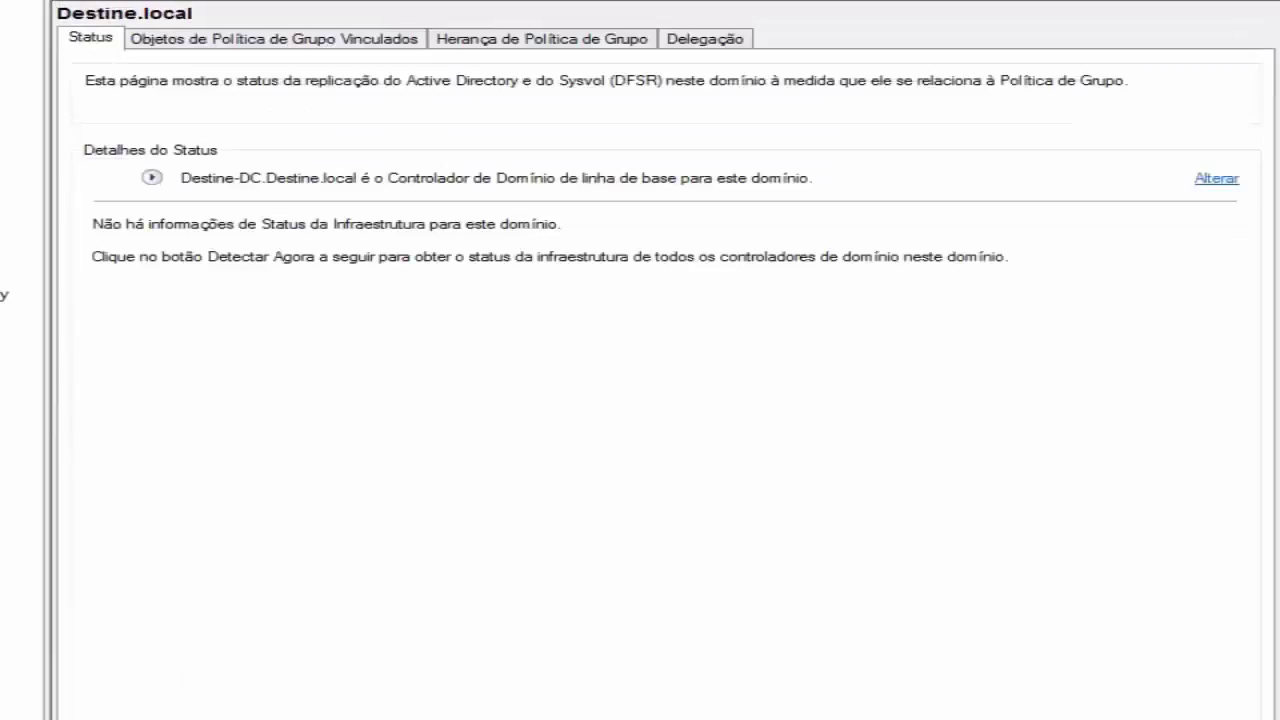
click(235, 42)
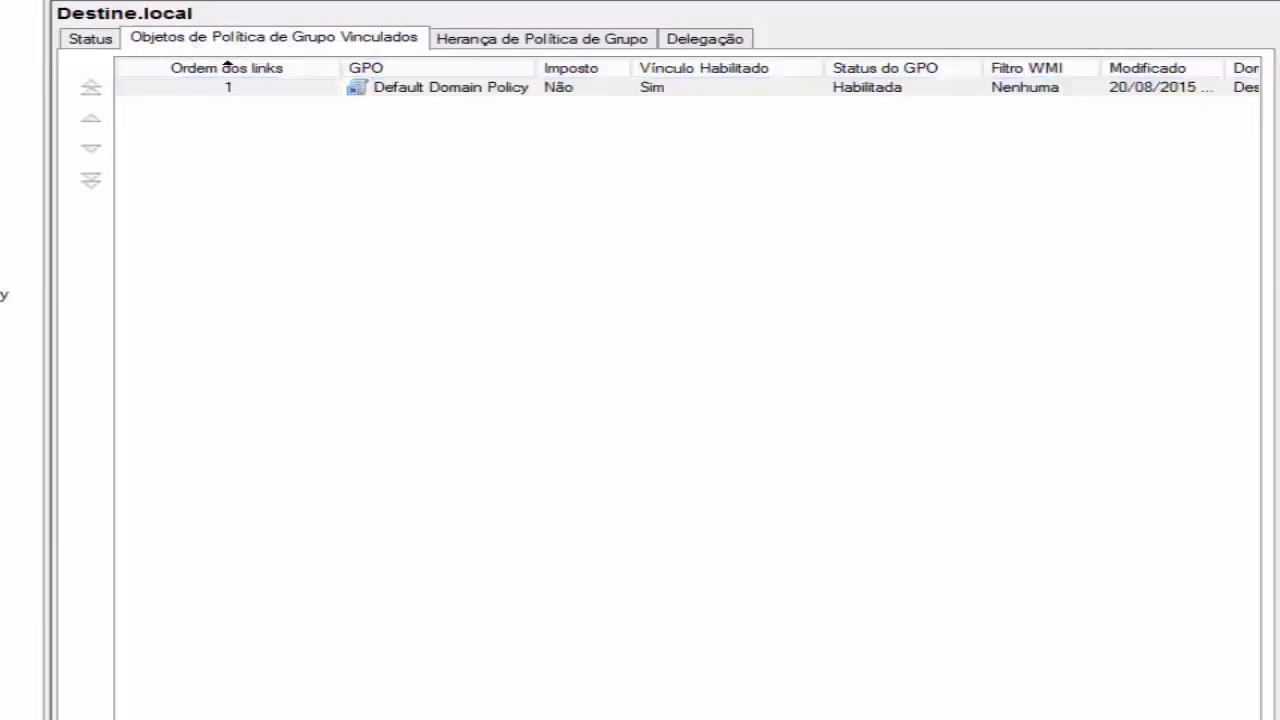
Step: View the Group Policy objects linked to the Administracao and Domain Controllers organizational units, and expand Domain Controllers
key(Down)
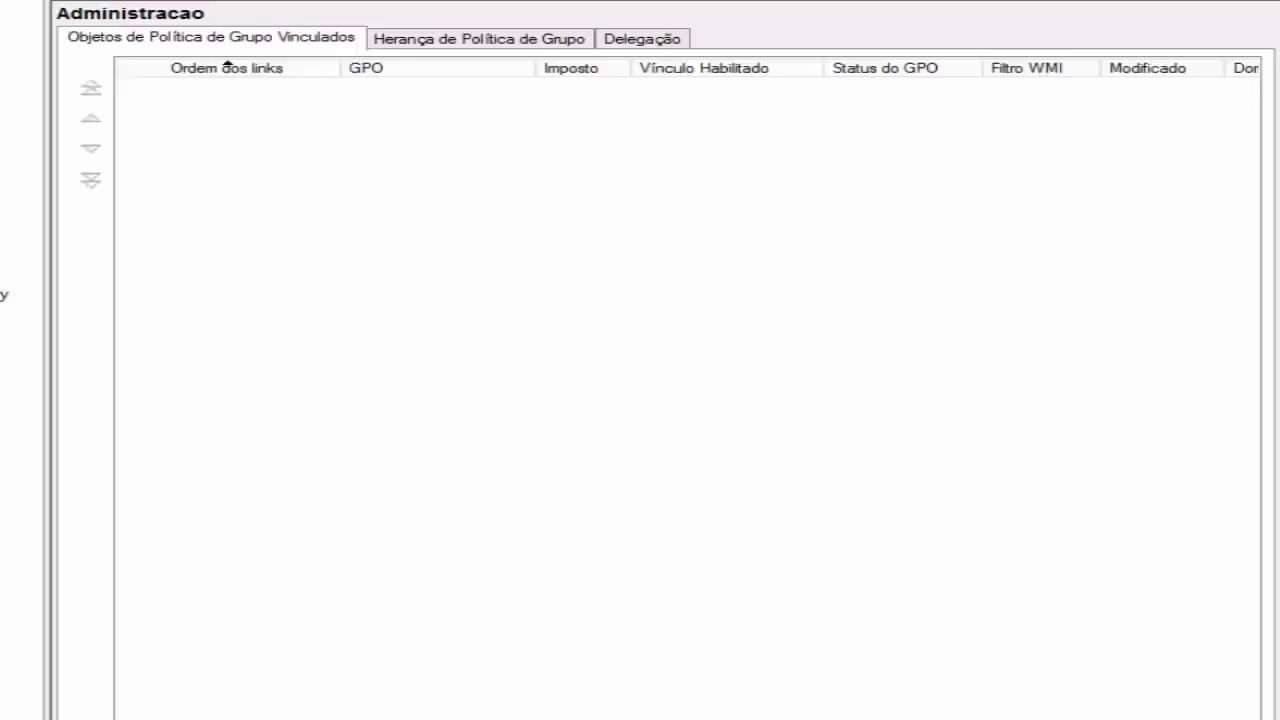
key(Down)
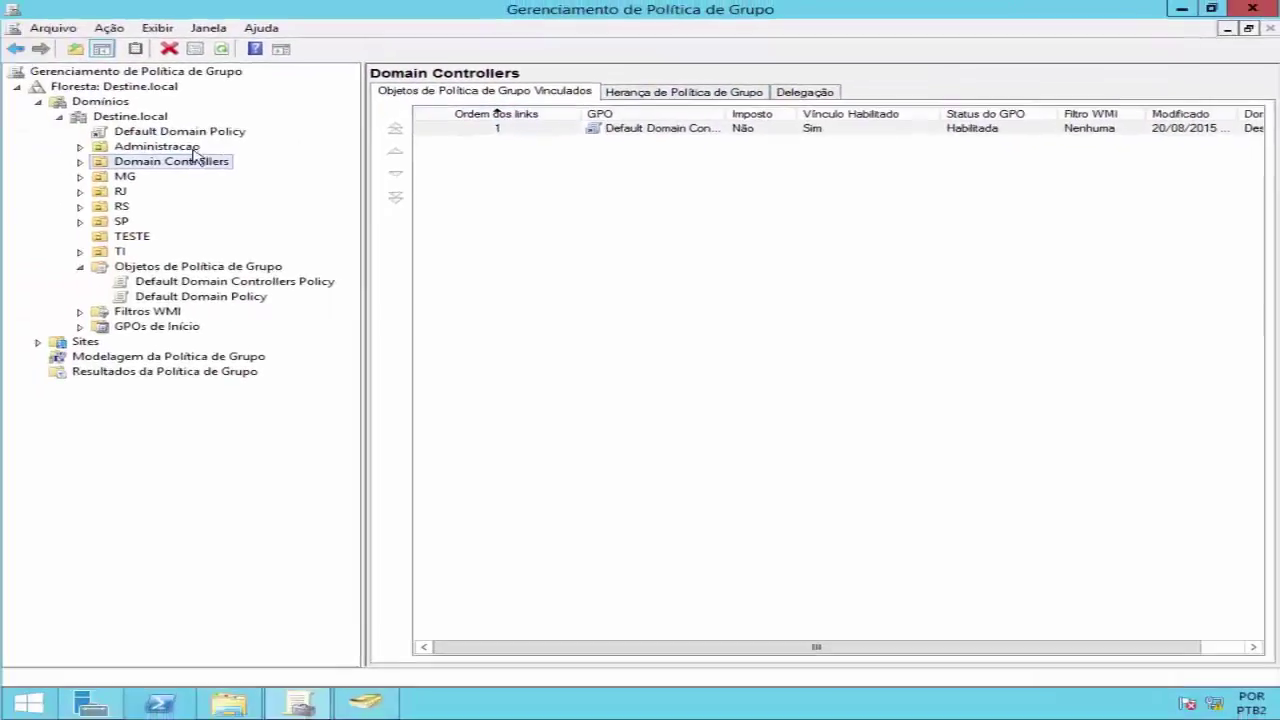
click(80, 162)
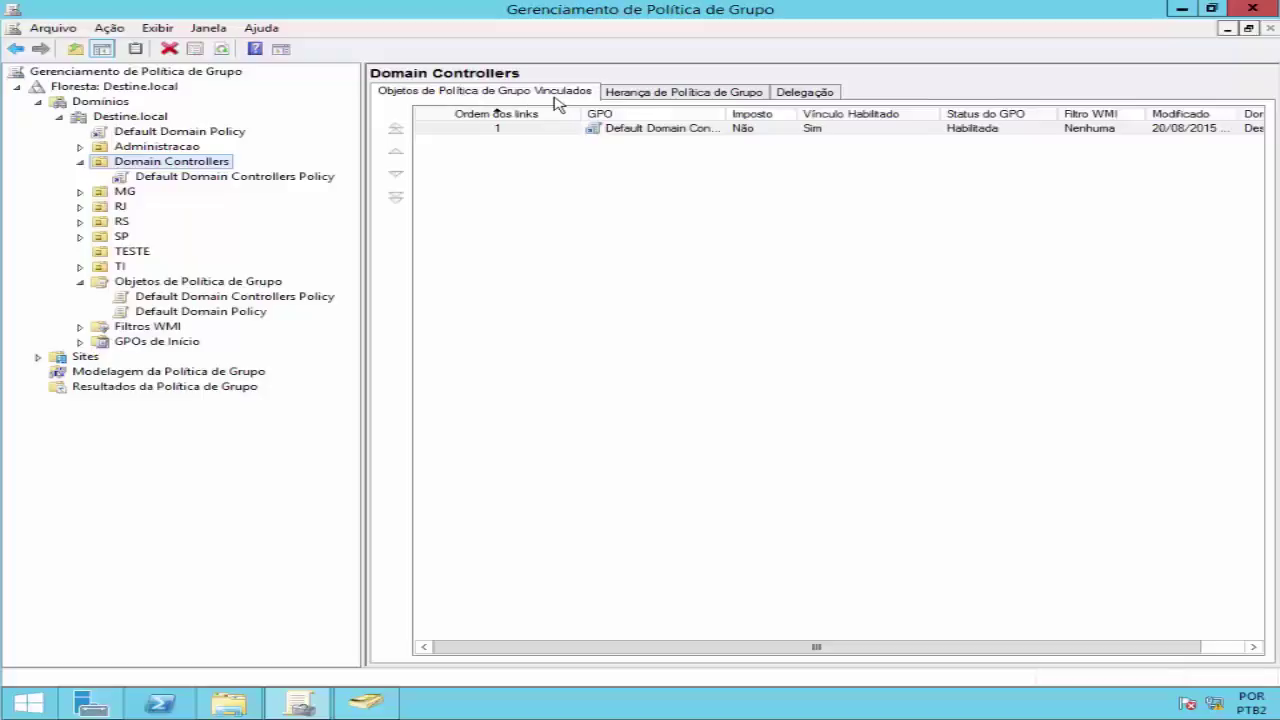
Step: Examine the Group Policy inheritance and precedence of the Domain Controllers organizational unit, followed by the inheritance of the TESTE unit
click(683, 91)
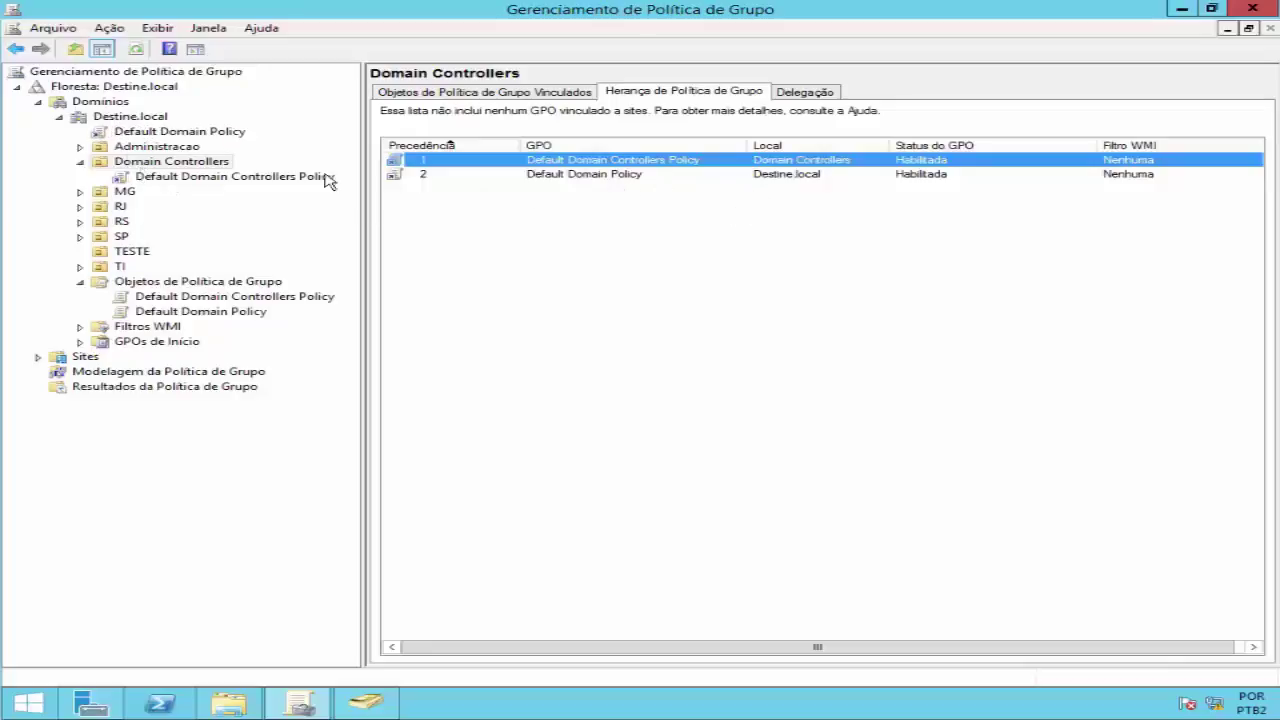
click(212, 164)
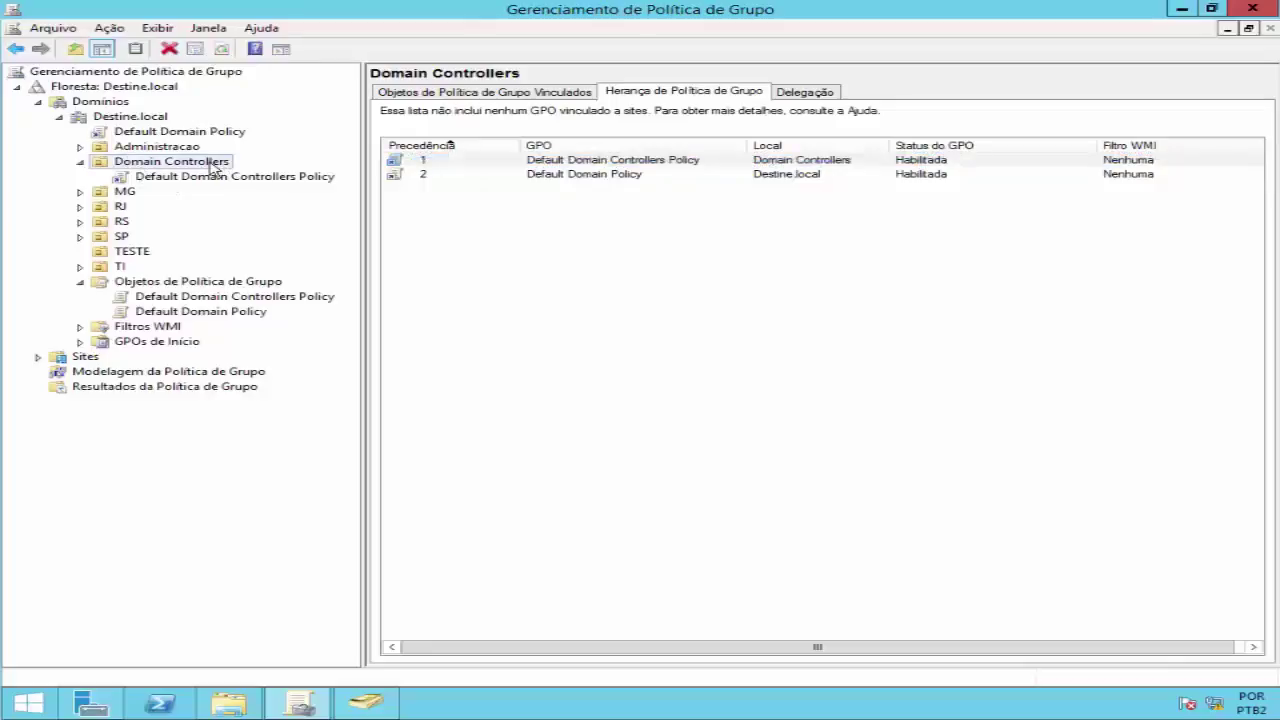
click(623, 176)
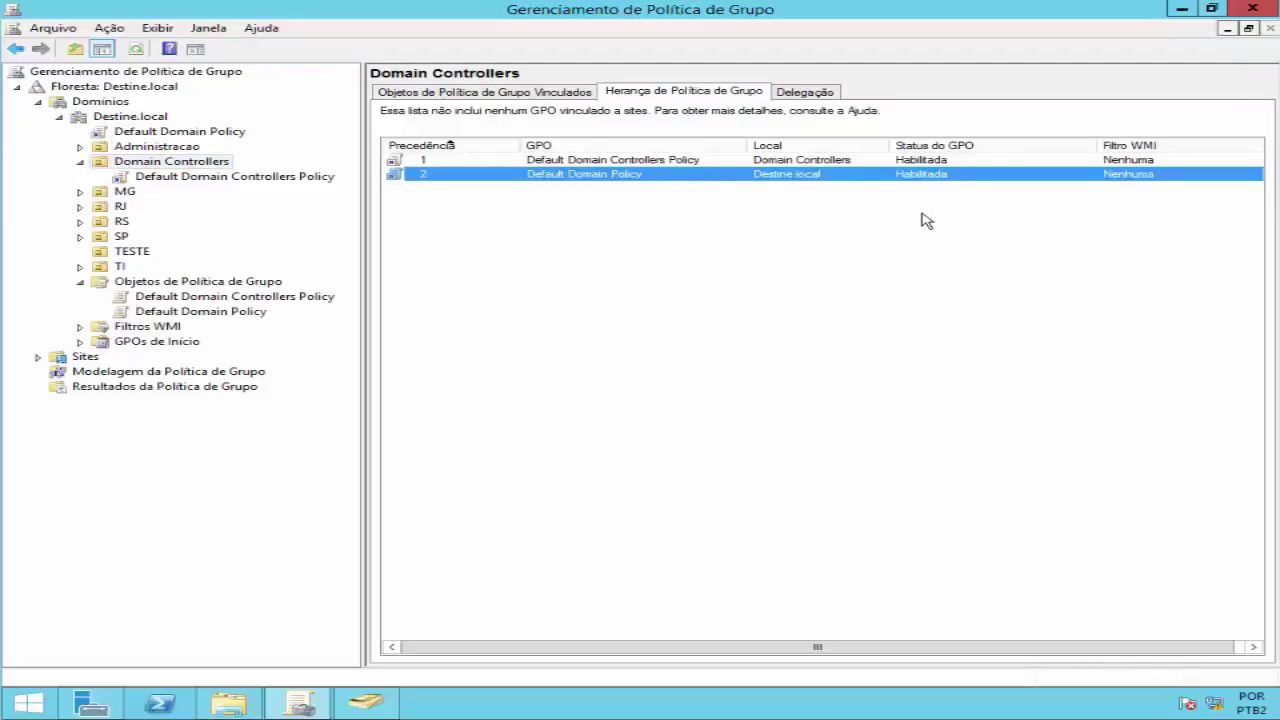
click(671, 162)
click(658, 175)
click(128, 252)
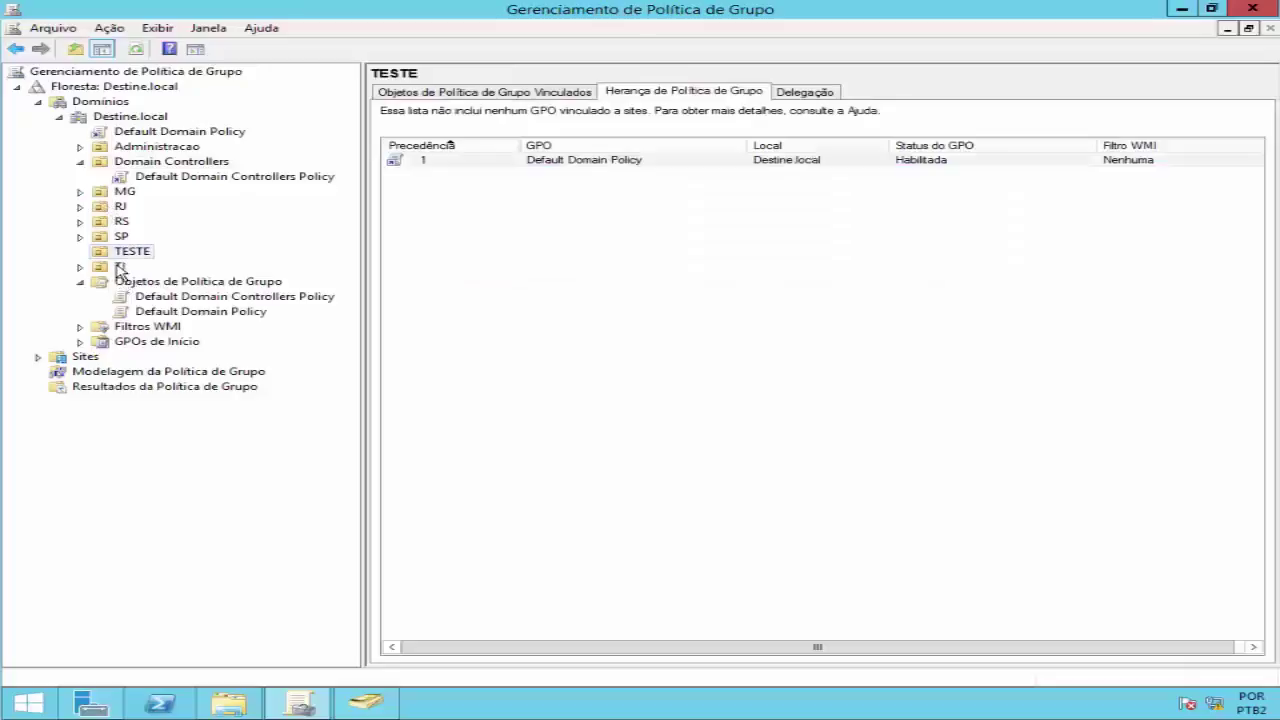